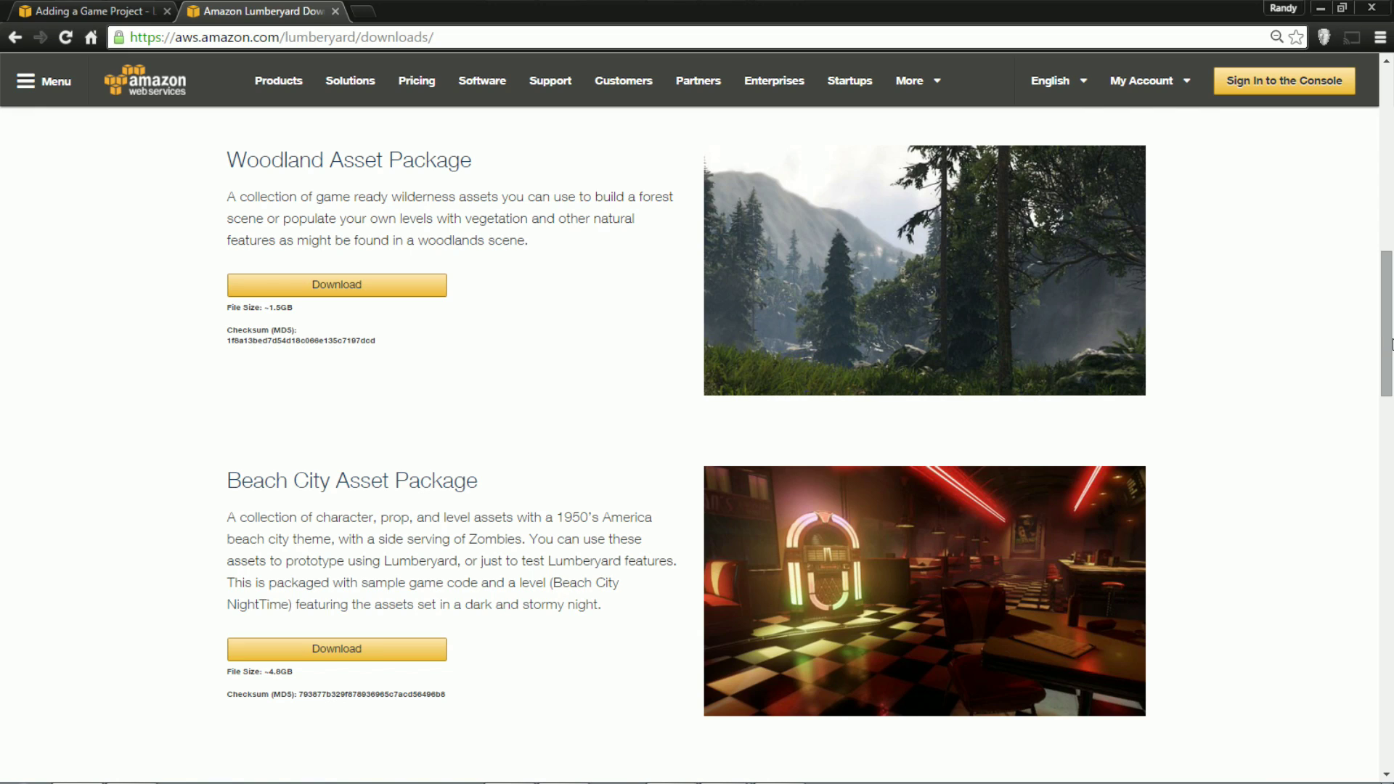
# Step: From the Downloads folder in Explorer, open the beachcity zip in a second window
pyautogui.scroll(-1, 1390, 348)
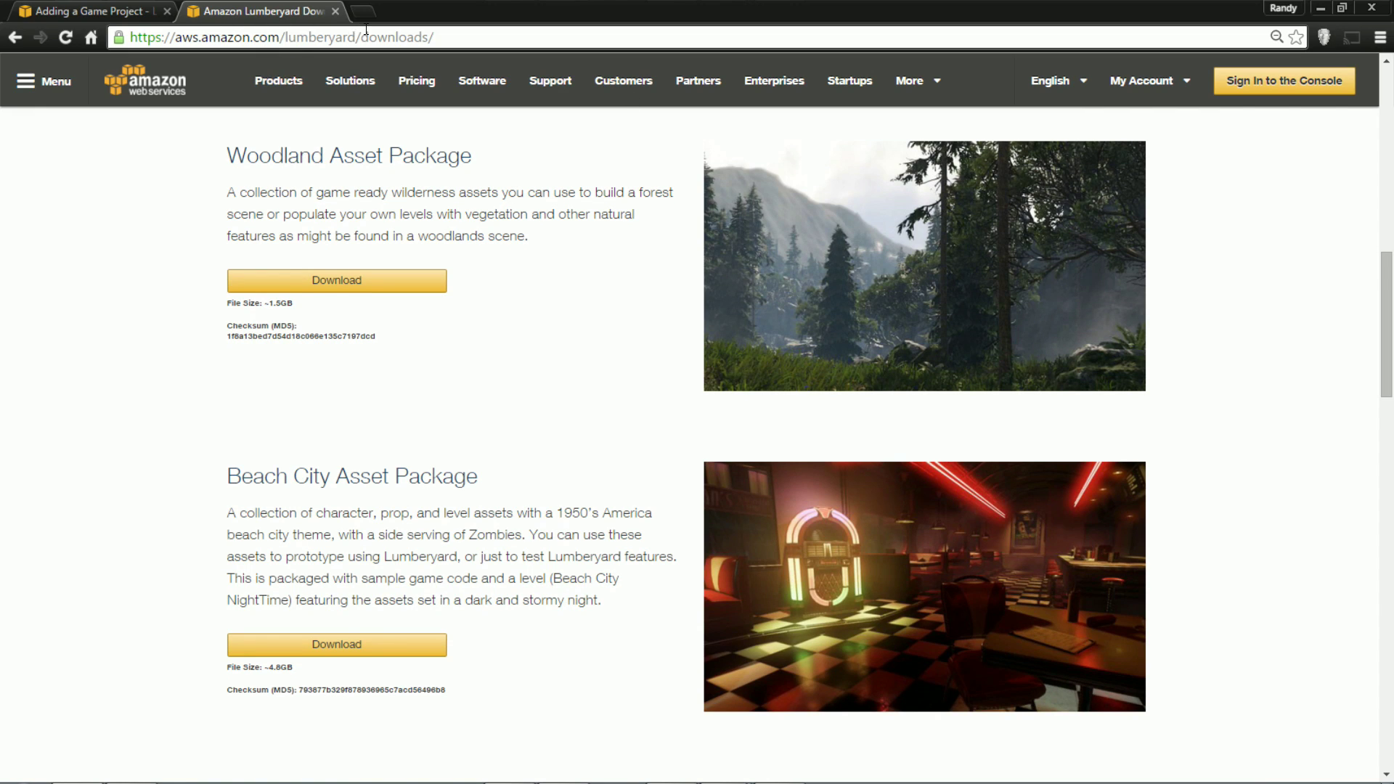
pyautogui.scroll(1, 1390, 354)
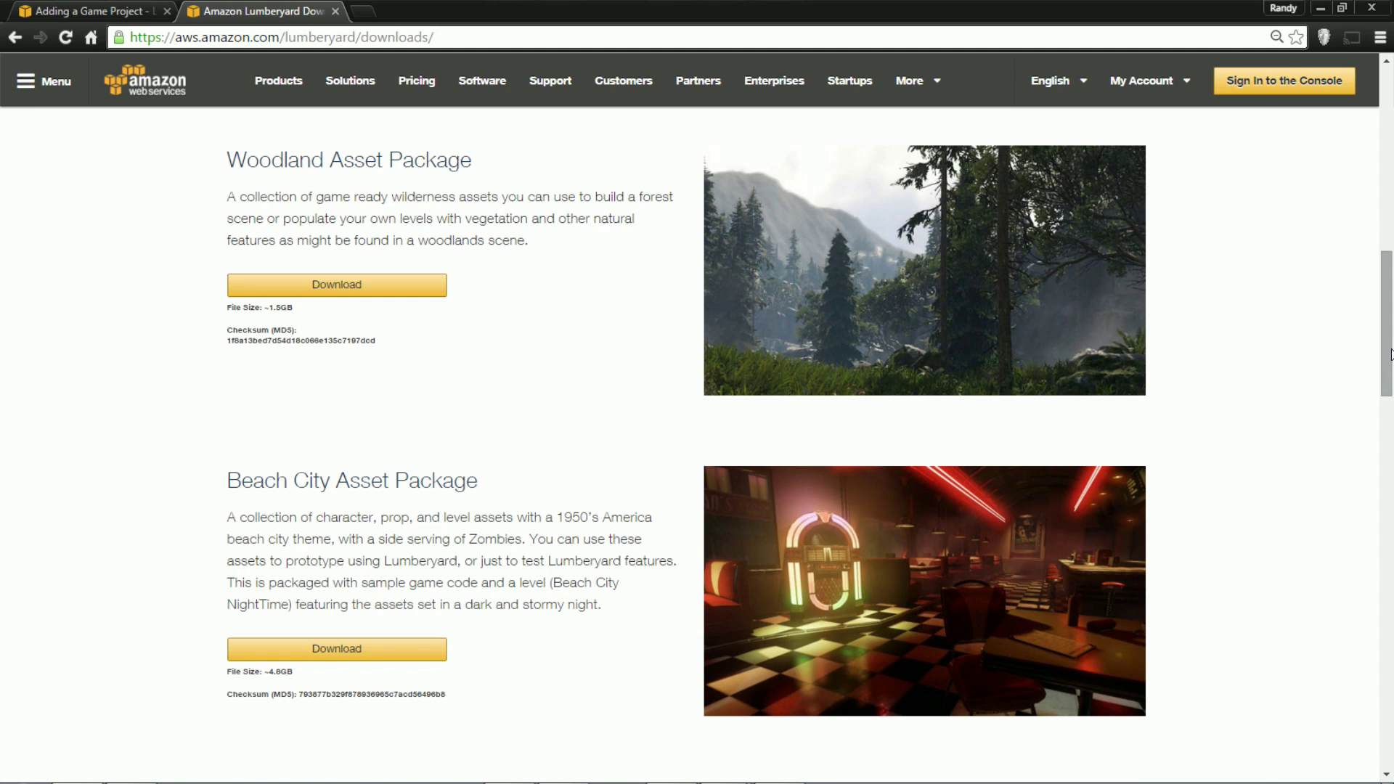
pyautogui.moveTo(1390, 354); pyautogui.dragTo(1388, 359)
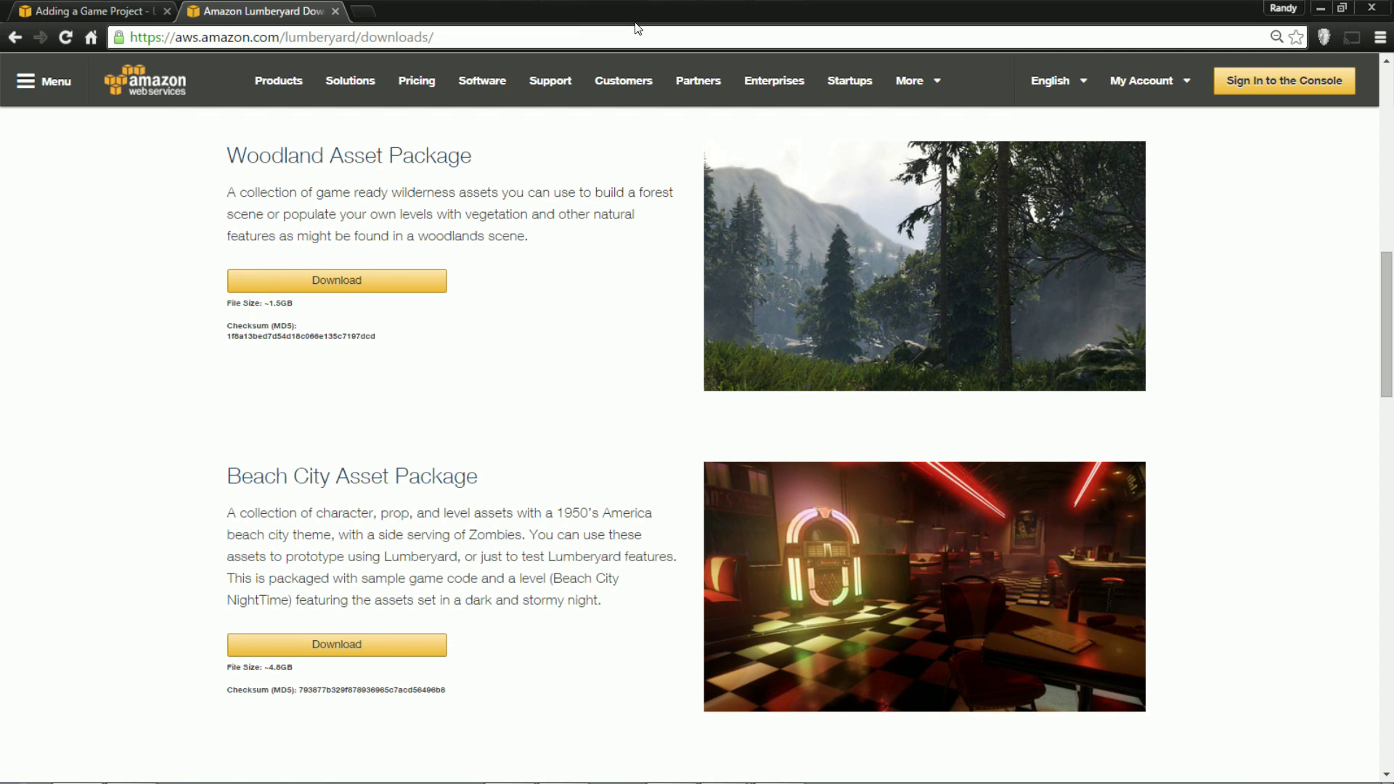
pyautogui.moveTo(1388, 396)
pyautogui.mouseDown()
pyautogui.moveTo(1388, 299)
pyautogui.moveTo(1391, 454)
pyautogui.moveTo(1386, 376)
pyautogui.mouseUp()
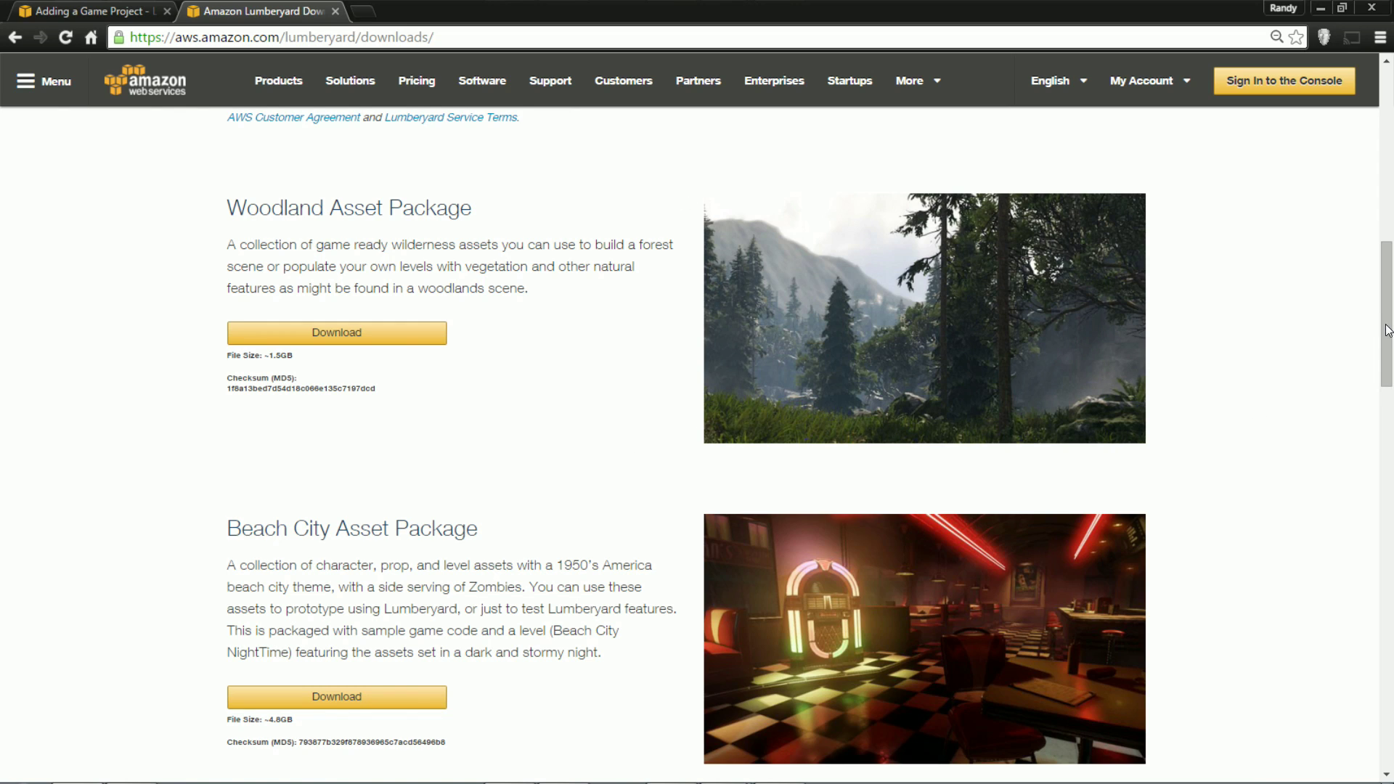
pyautogui.moveTo(1387, 330); pyautogui.dragTo(1386, 404)
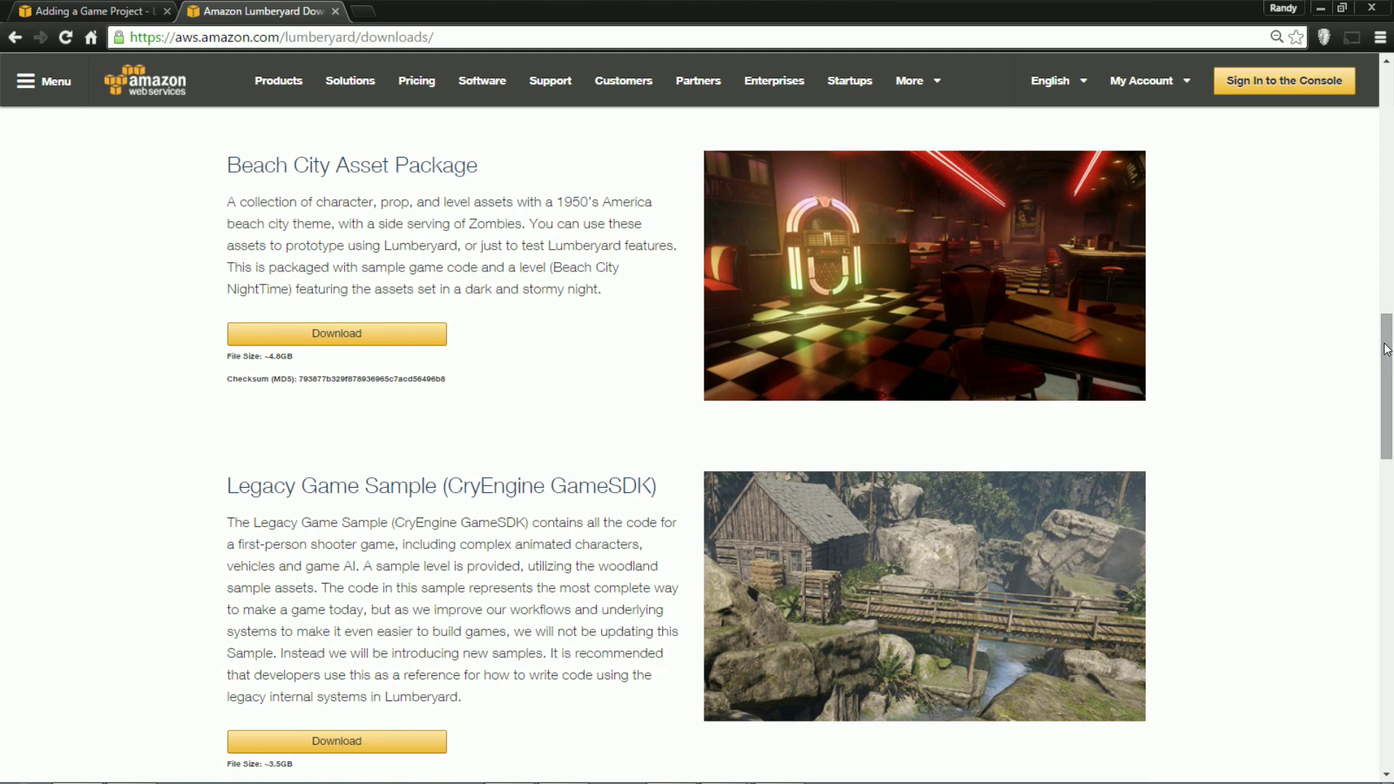
pyautogui.moveTo(1386, 350); pyautogui.dragTo(1381, 369)
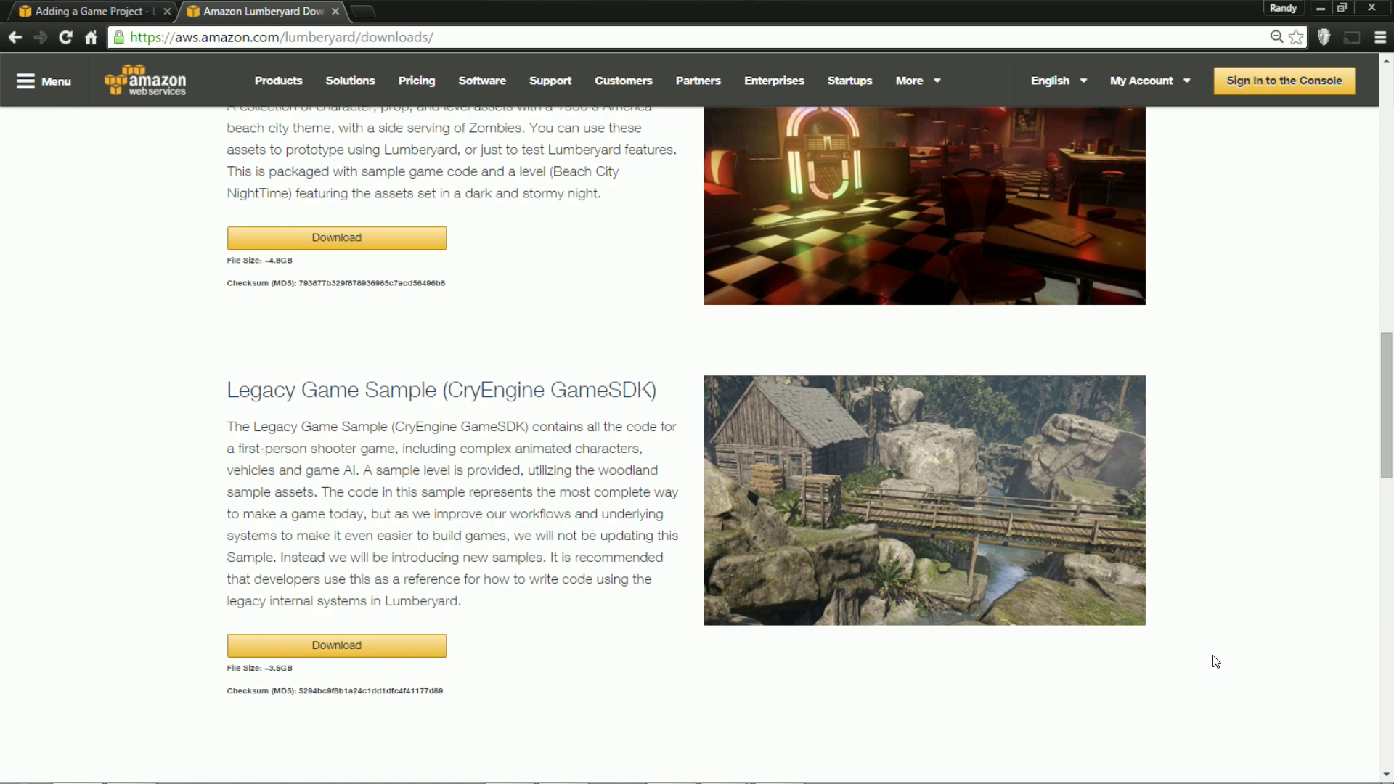
pyautogui.scroll(3, 853, 417)
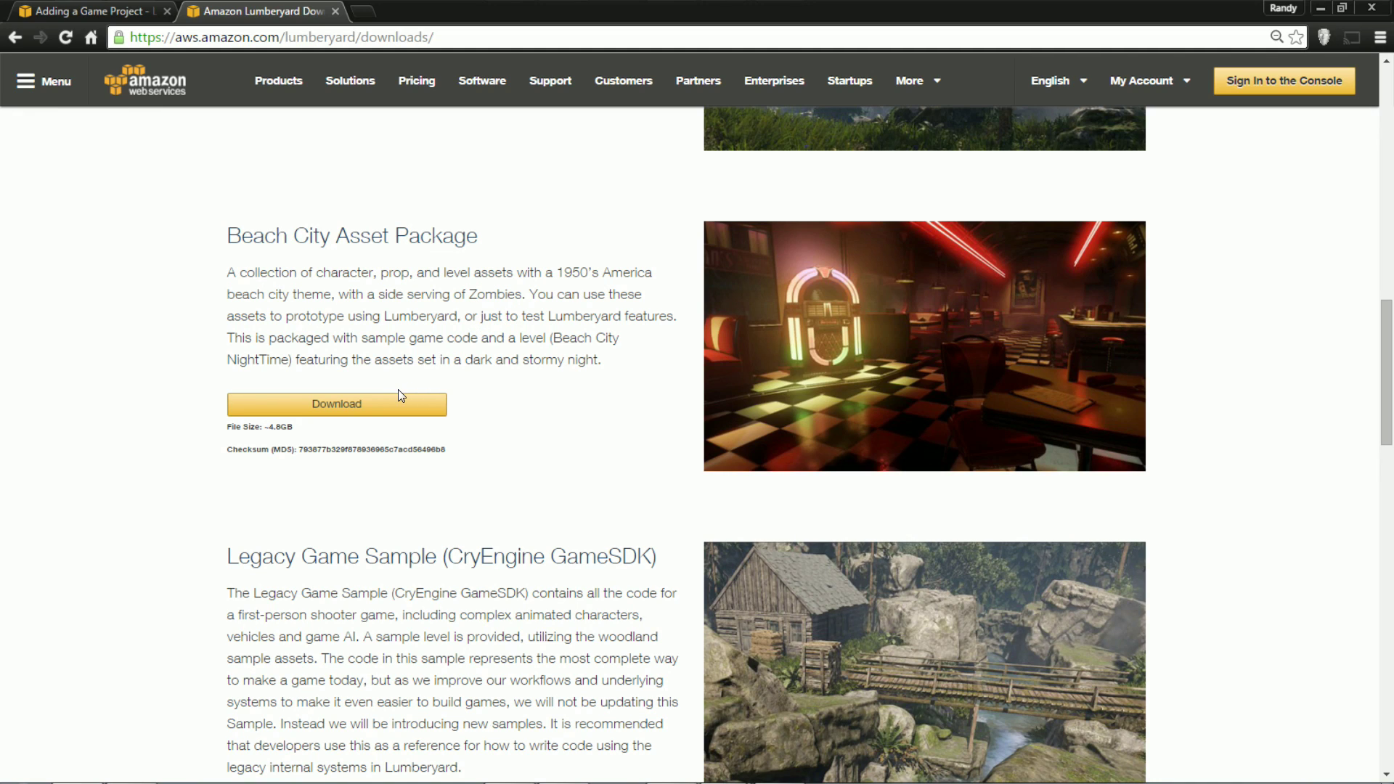
pyautogui.moveTo(254, 780)
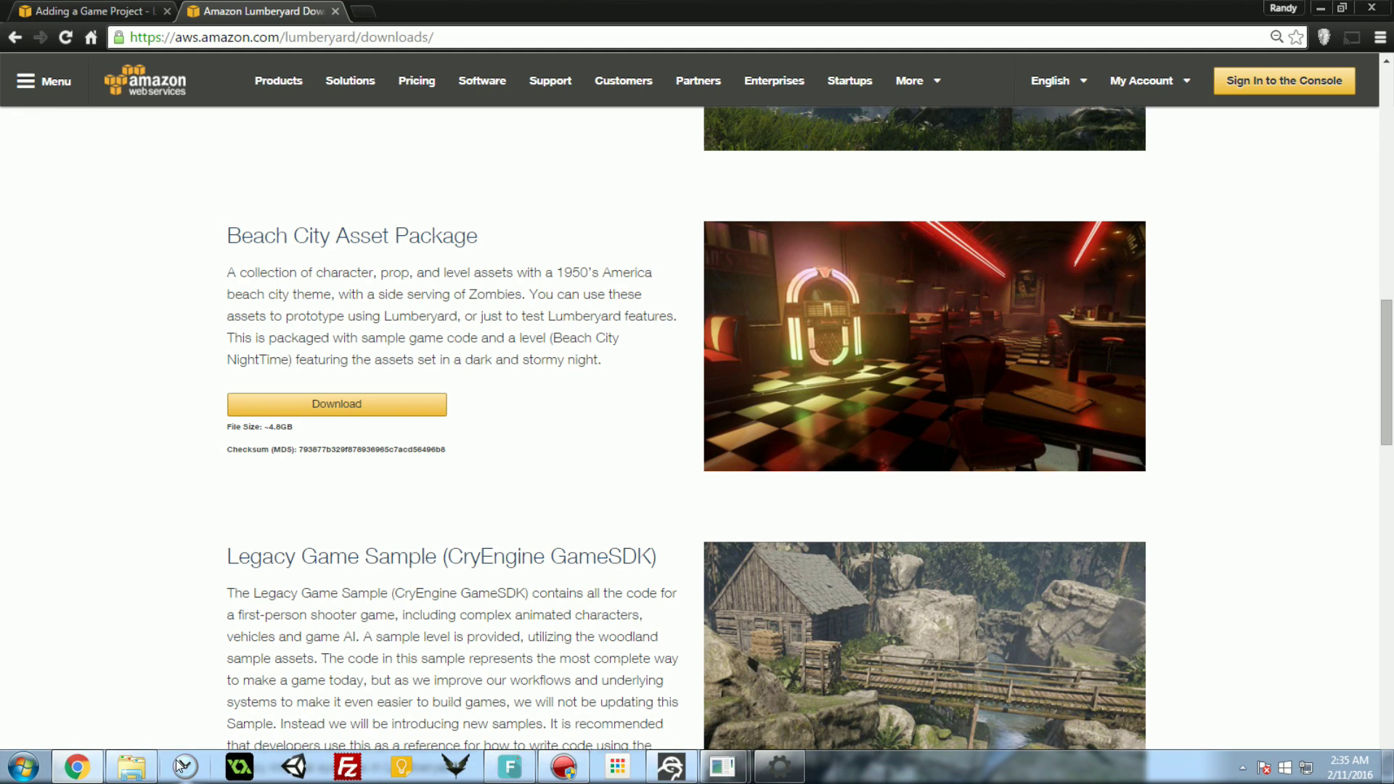
pyautogui.click(131, 767)
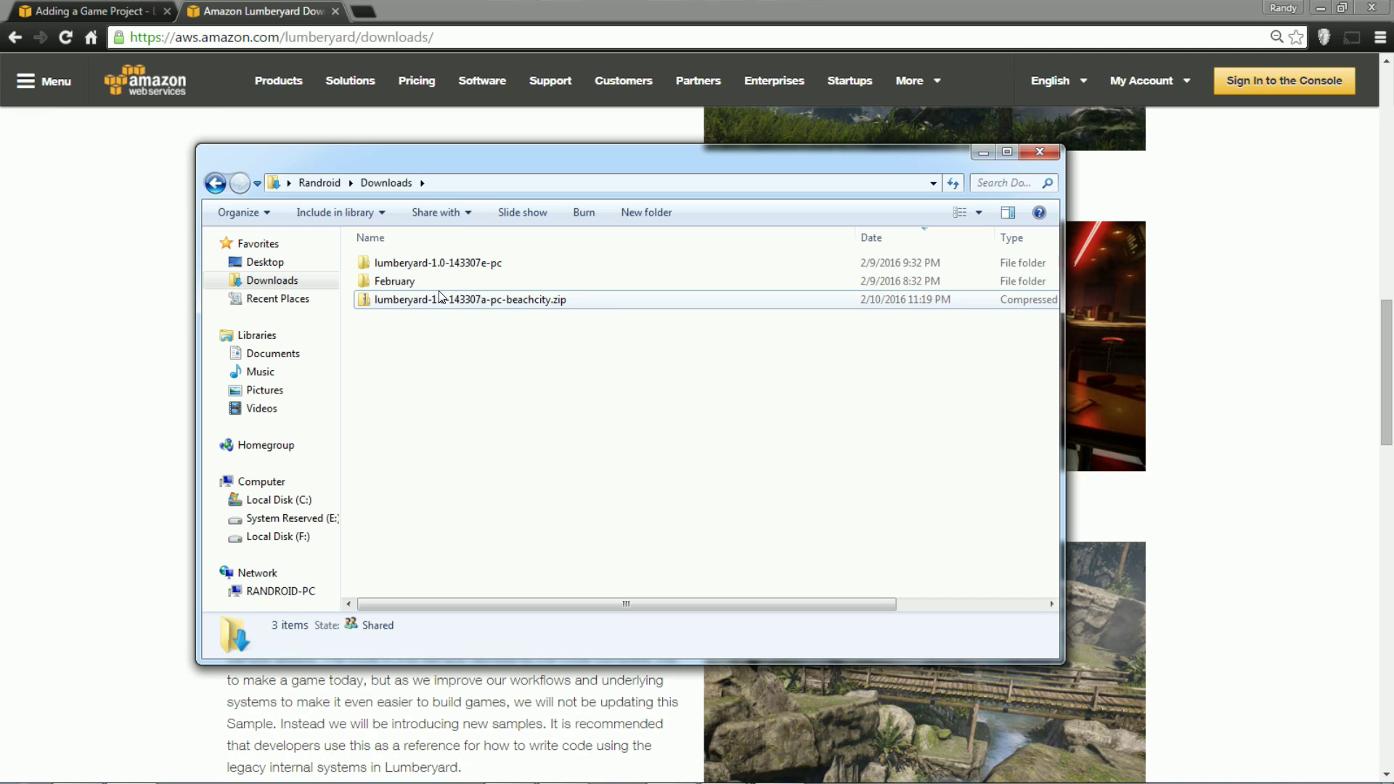
pyautogui.click(443, 299)
pyautogui.rightClick(442, 298)
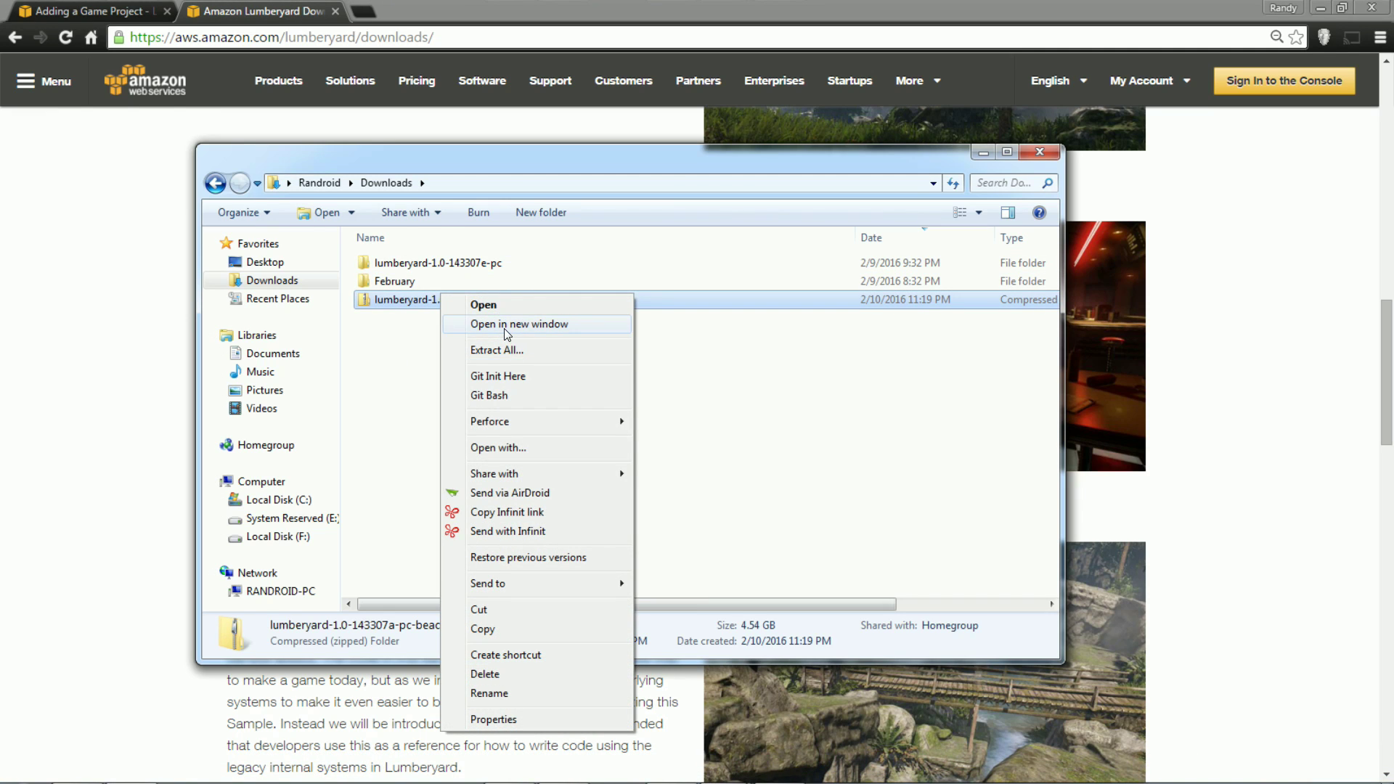
pyautogui.click(505, 329)
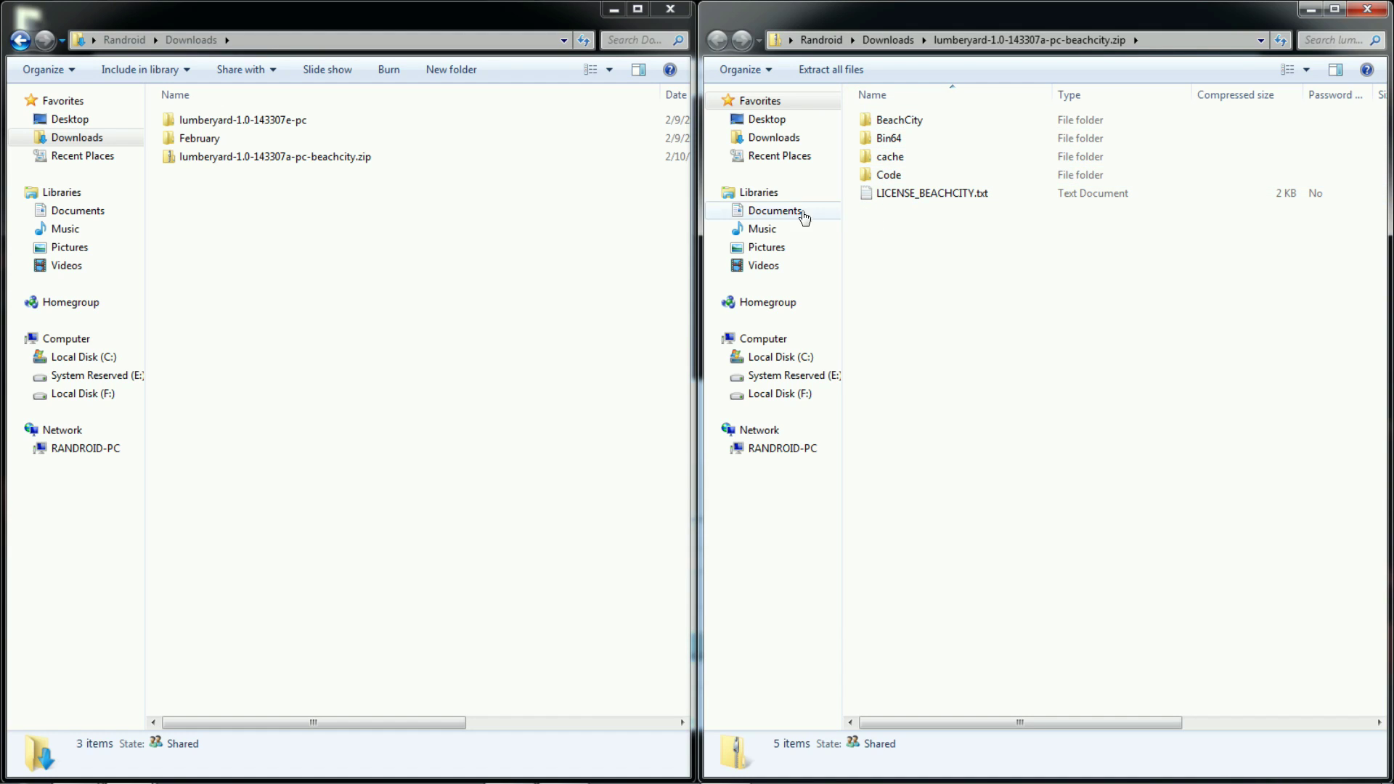
# Step: Open lumberyard-1.0-143307e-pc\dev\Bin64 on the left and the zip's Bin64 on the right
pyautogui.doubleClick(287, 124)
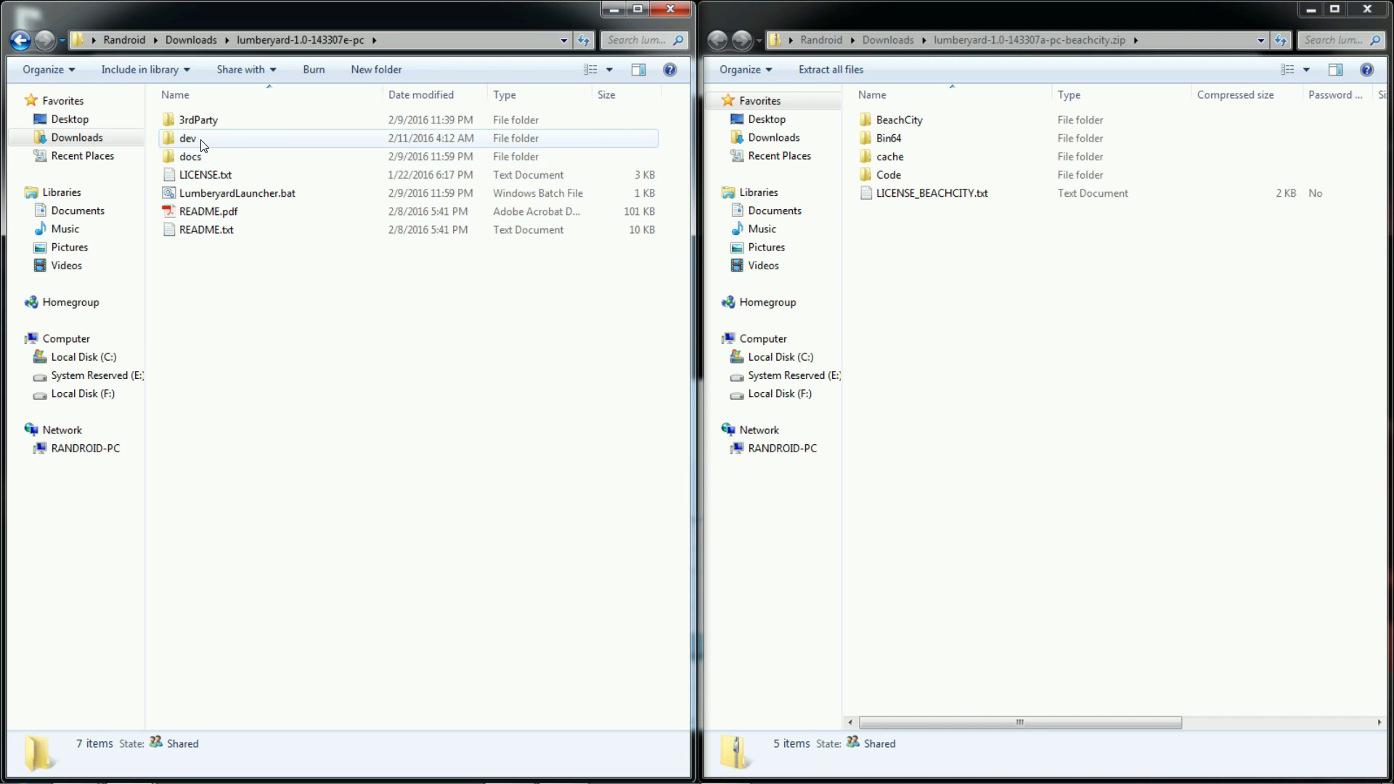
pyautogui.doubleClick(187, 139)
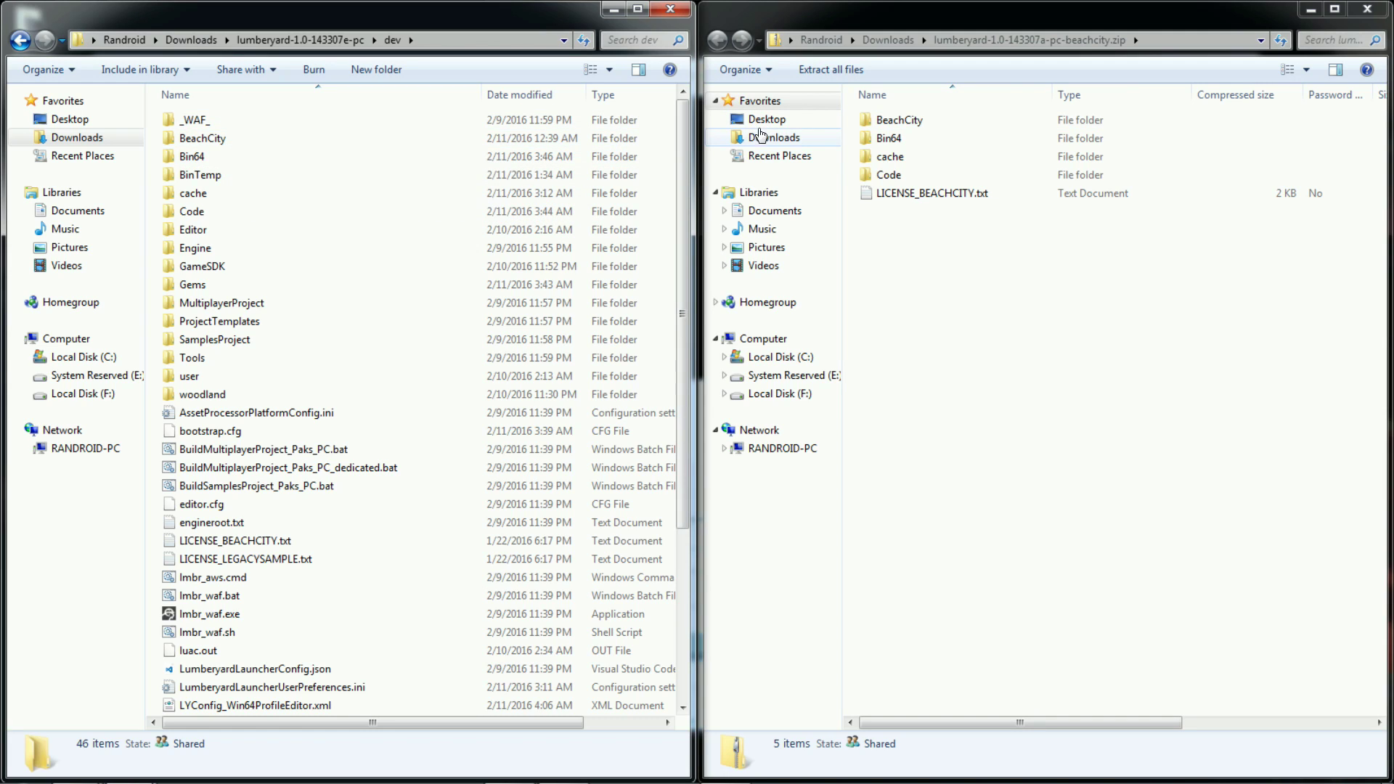
pyautogui.click(872, 140)
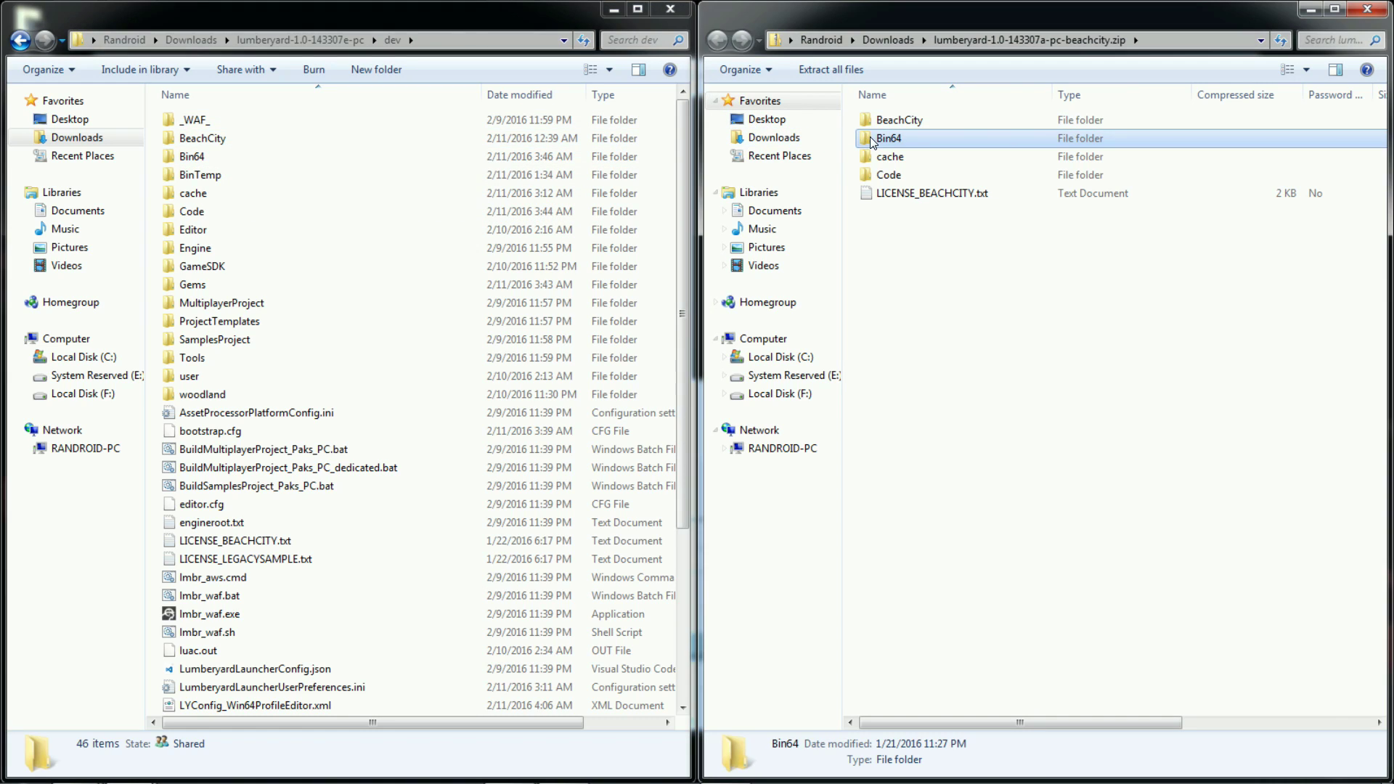
pyautogui.click(268, 154)
pyautogui.doubleClick(267, 154)
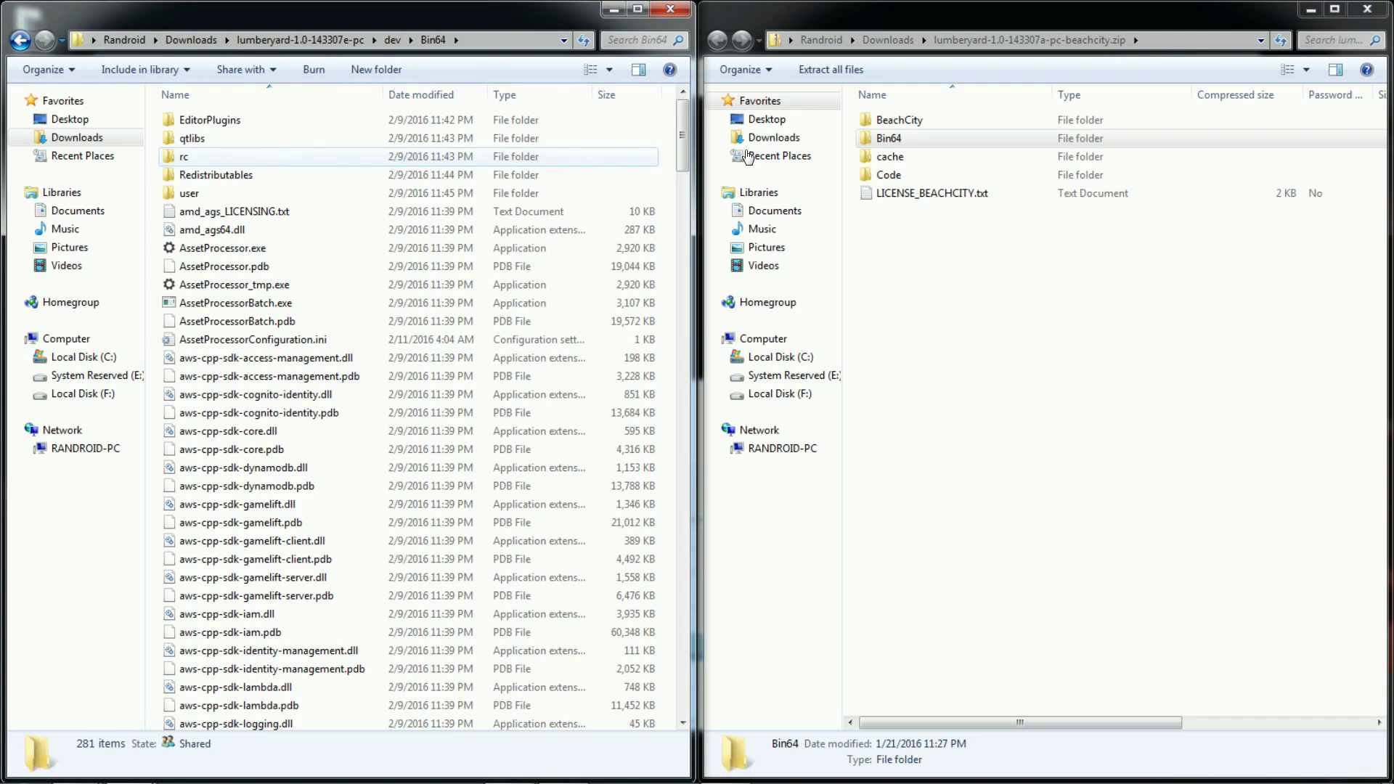
pyautogui.doubleClick(915, 139)
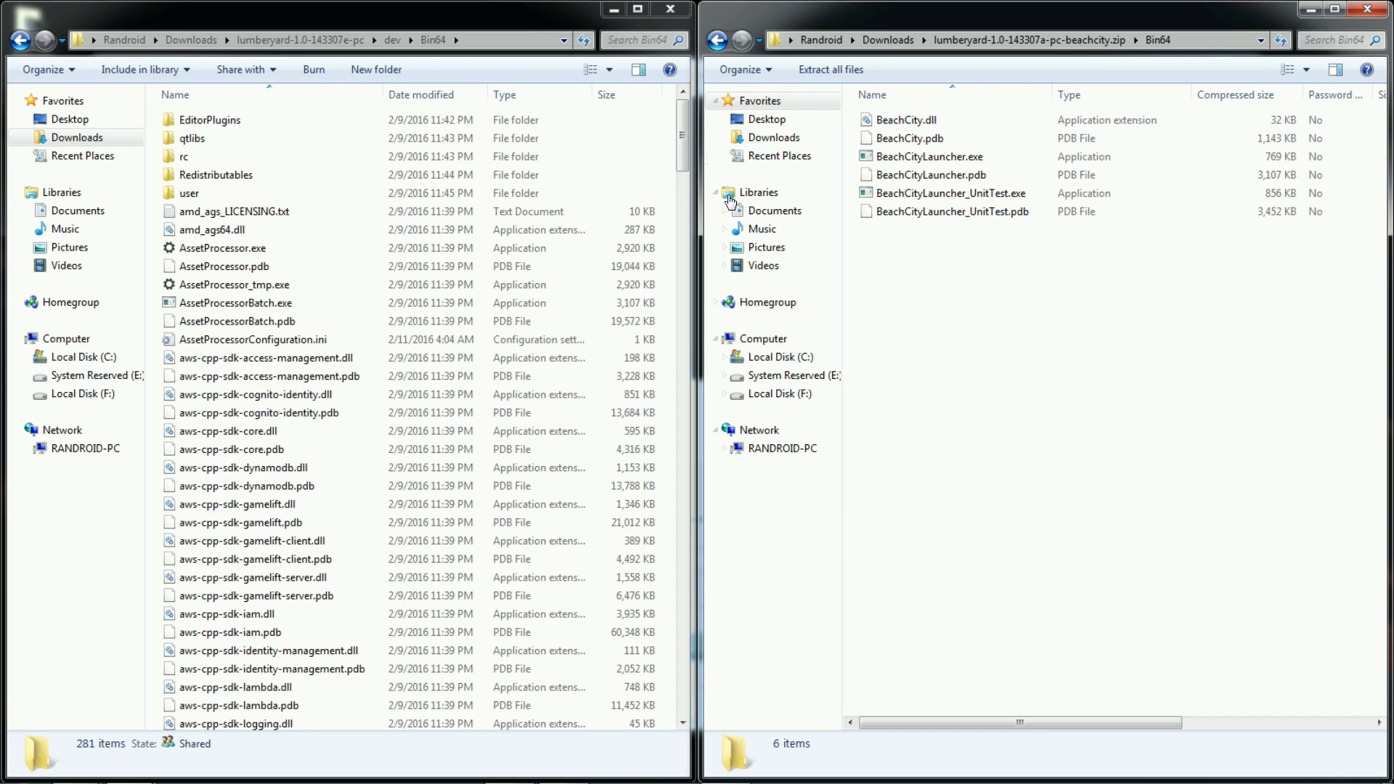
# Step: Paste the six BeachCity files into dev\Bin64 and confirm BeachCityLauncher.exe is there
pyautogui.click(270, 375)
pyautogui.hotkey('ctrl', 'v')
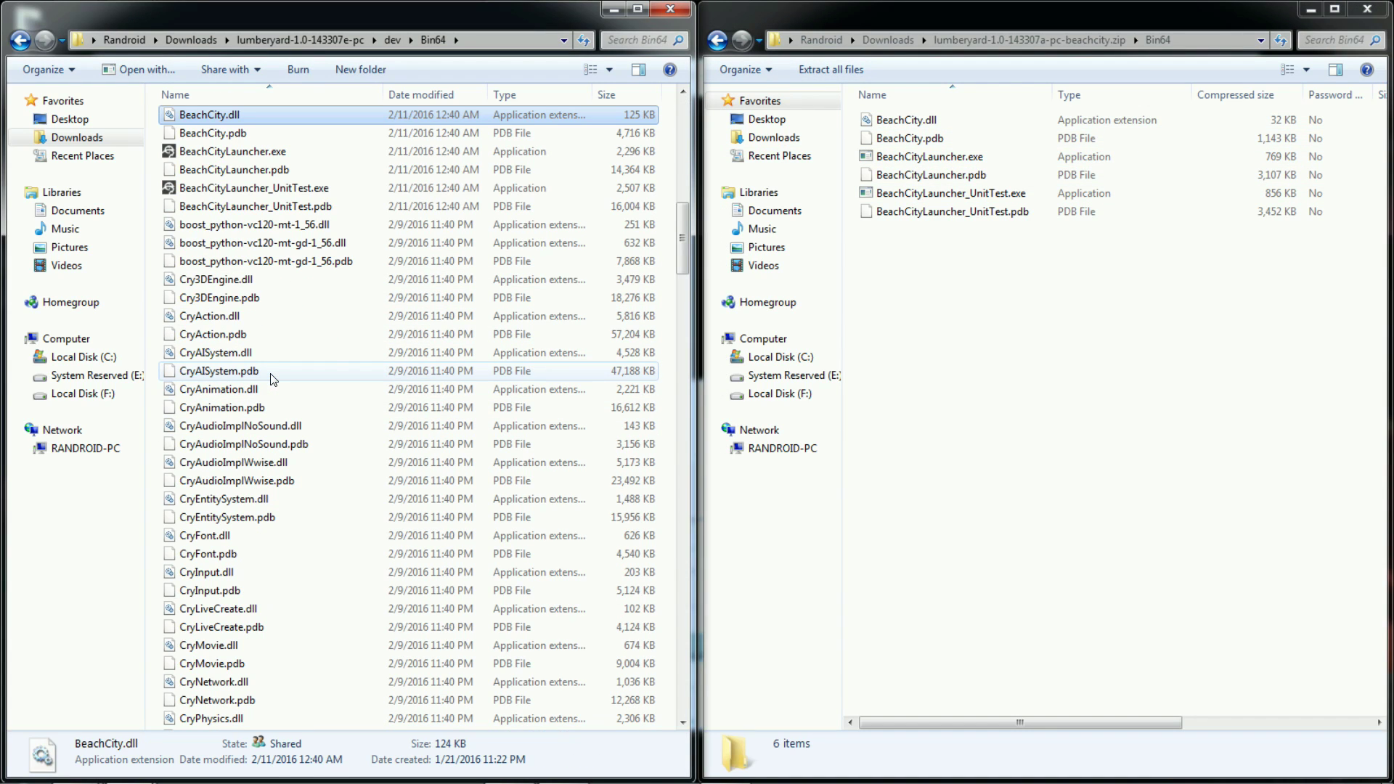
pyautogui.scroll(2, 271, 376)
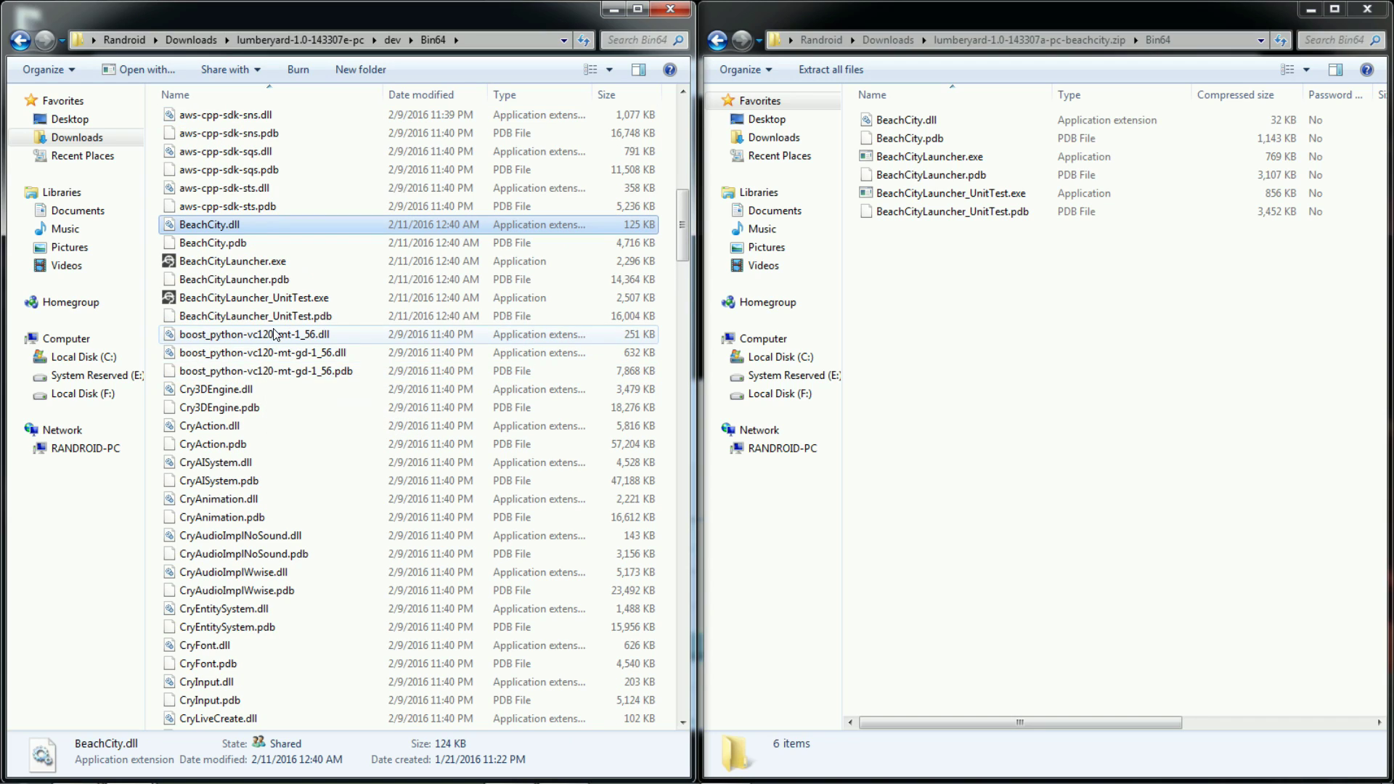
pyautogui.click(255, 265)
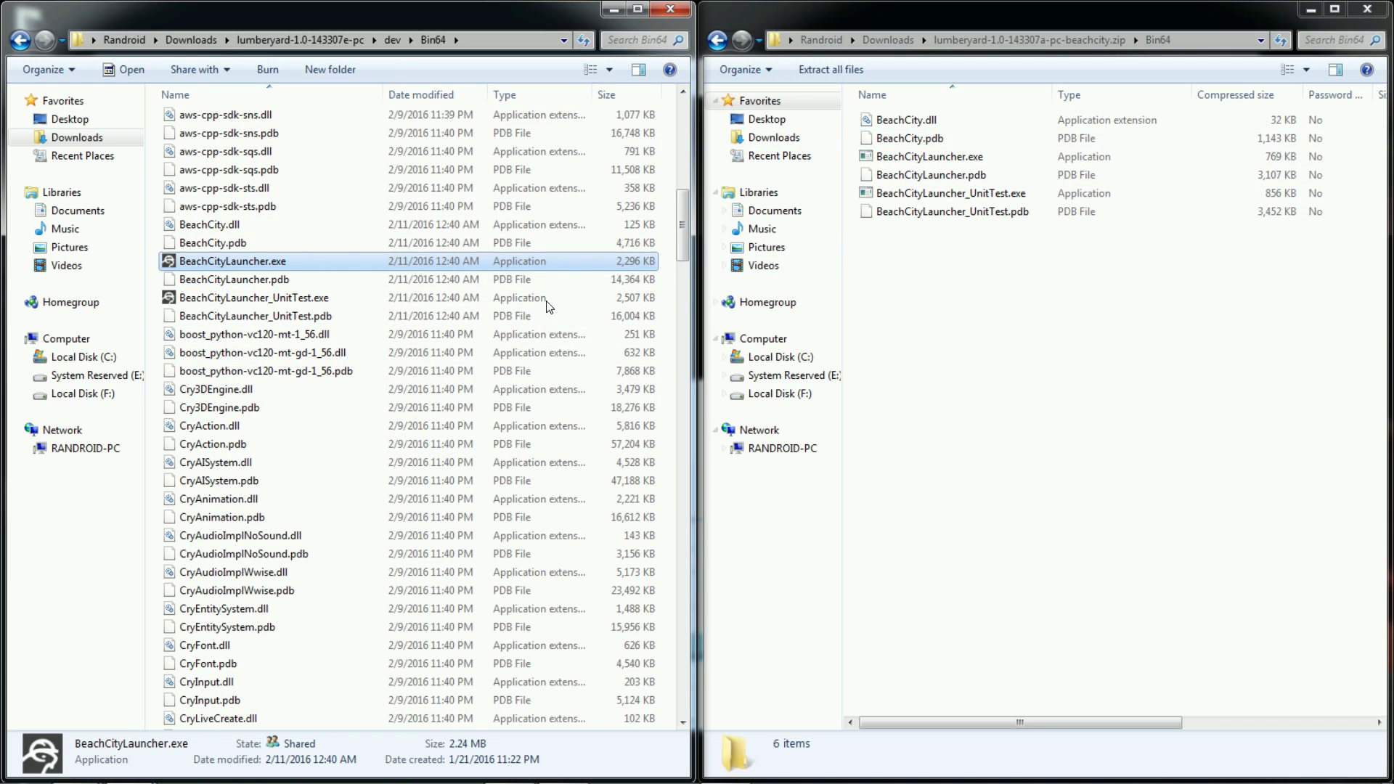
pyautogui.click(392, 39)
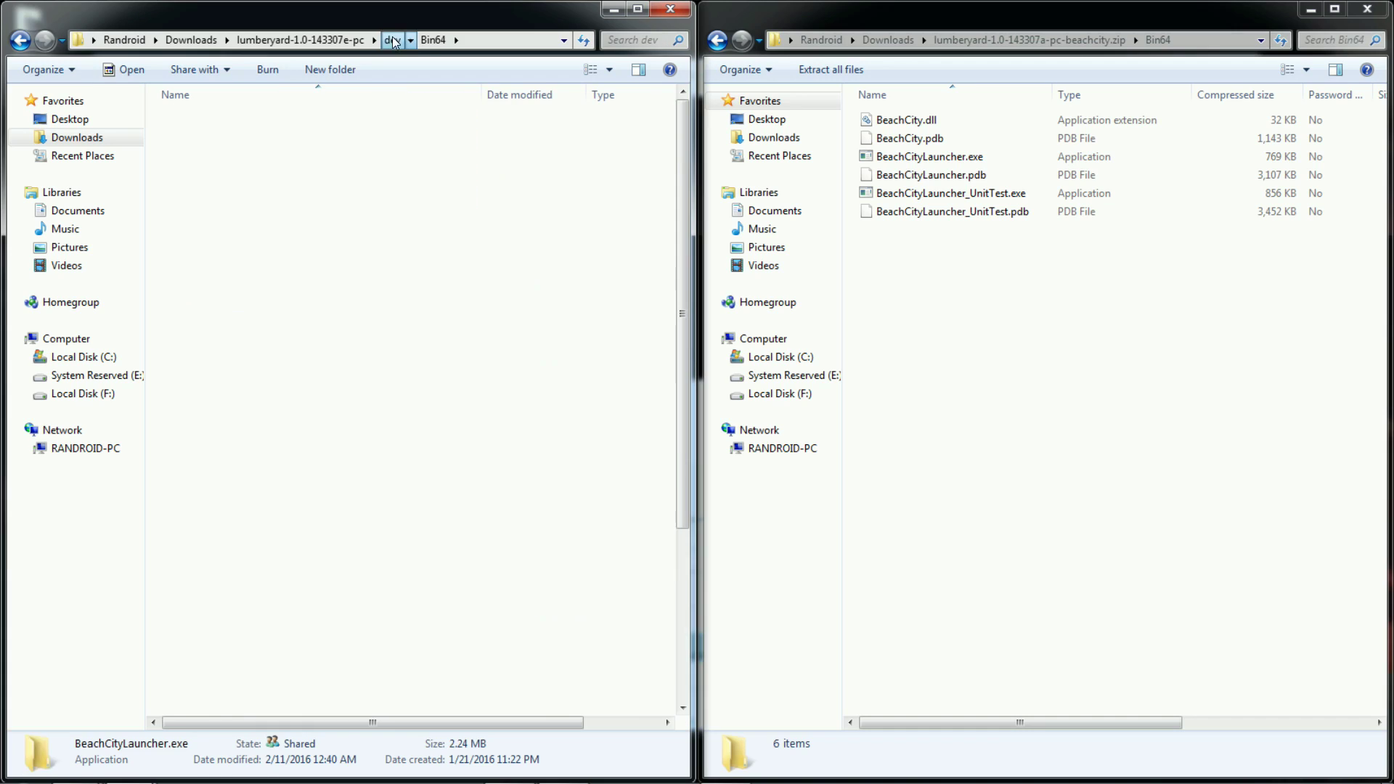
# Step: Drag the zip's beachcity folder from cache into the engine's dev\cache folder
pyautogui.click(717, 40)
pyautogui.doubleClick(899, 157)
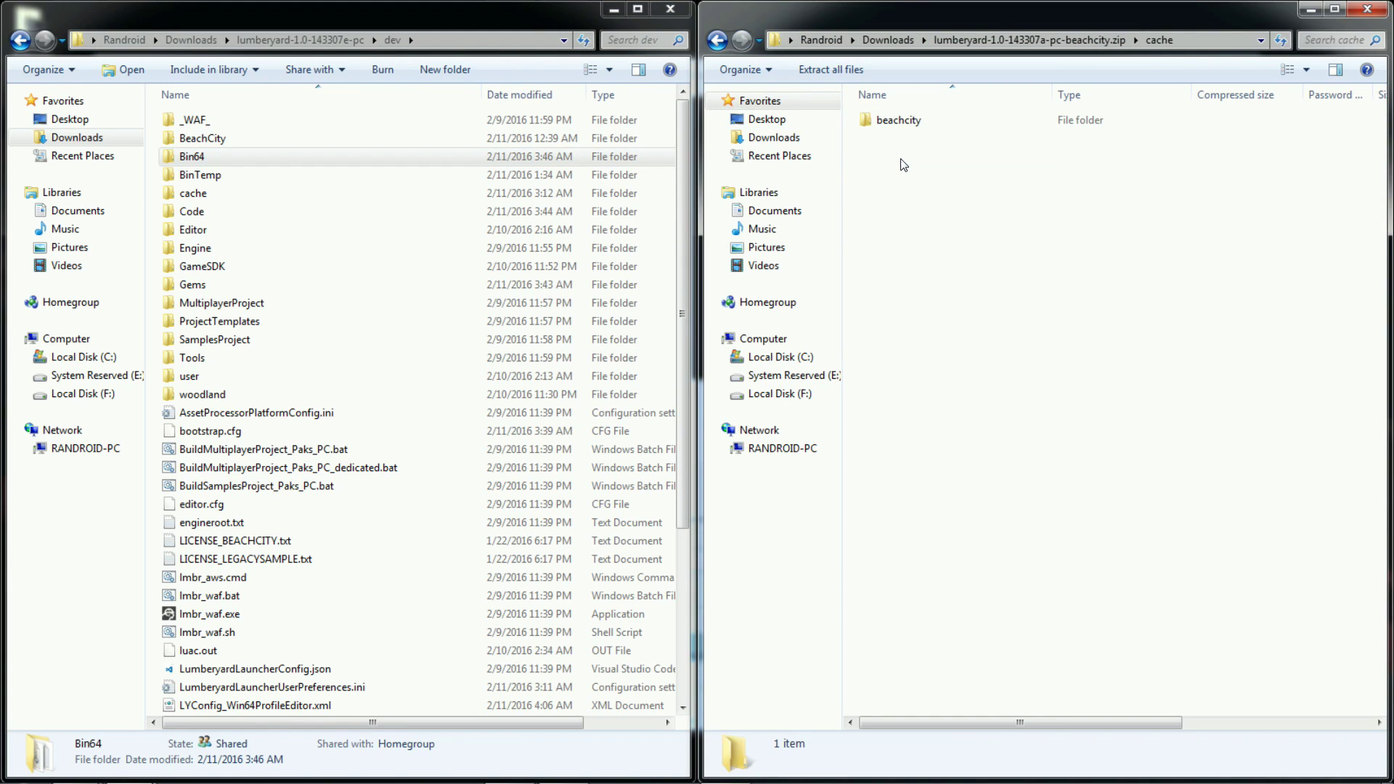
pyautogui.click(900, 123)
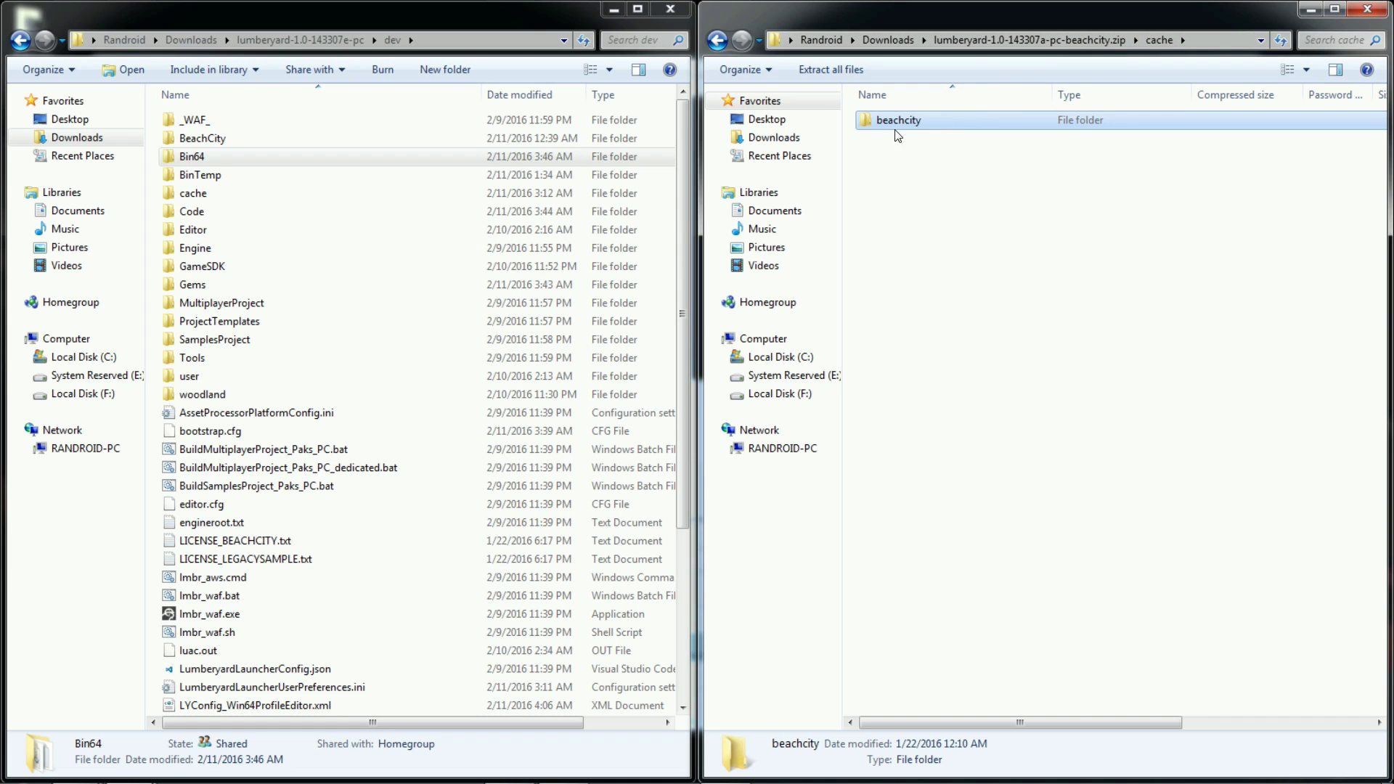
pyautogui.doubleClick(217, 195)
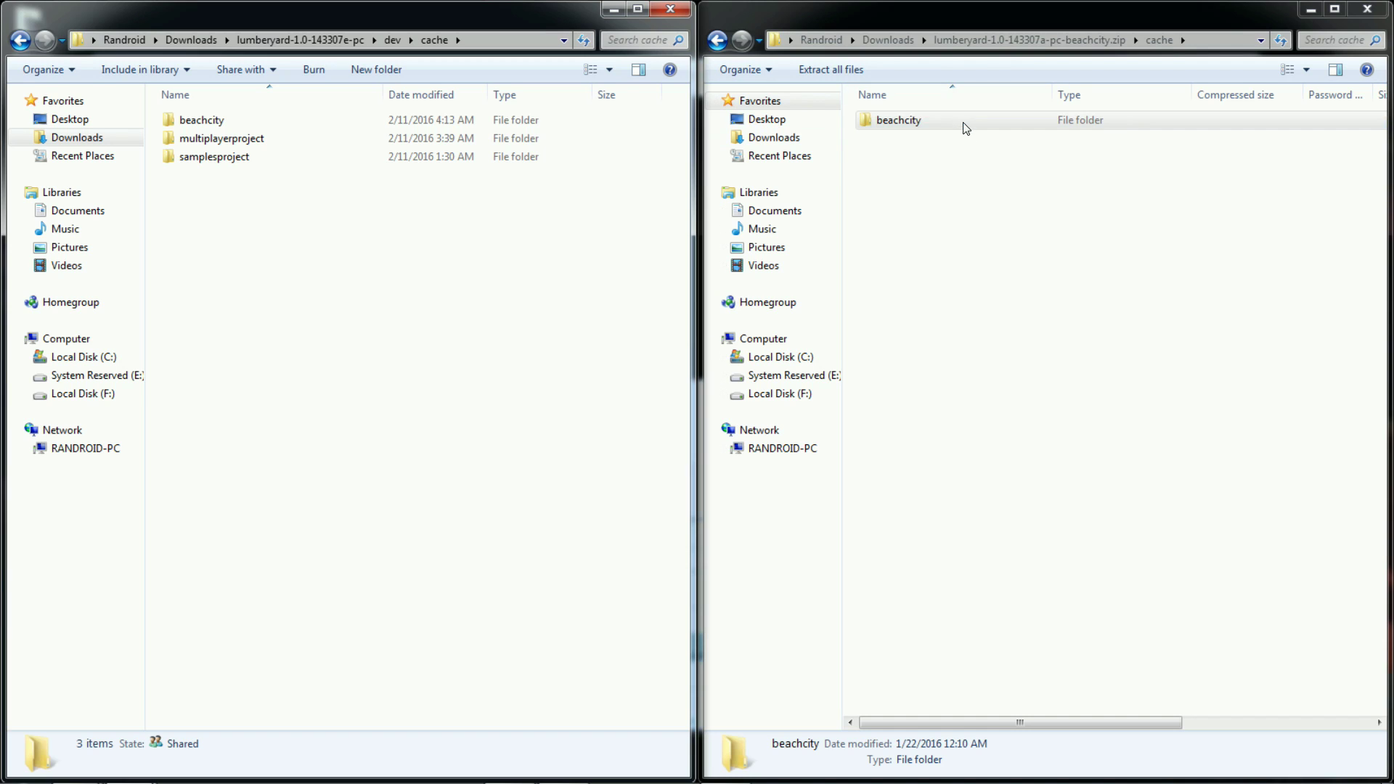
pyautogui.moveTo(965, 128); pyautogui.dragTo(917, 242)
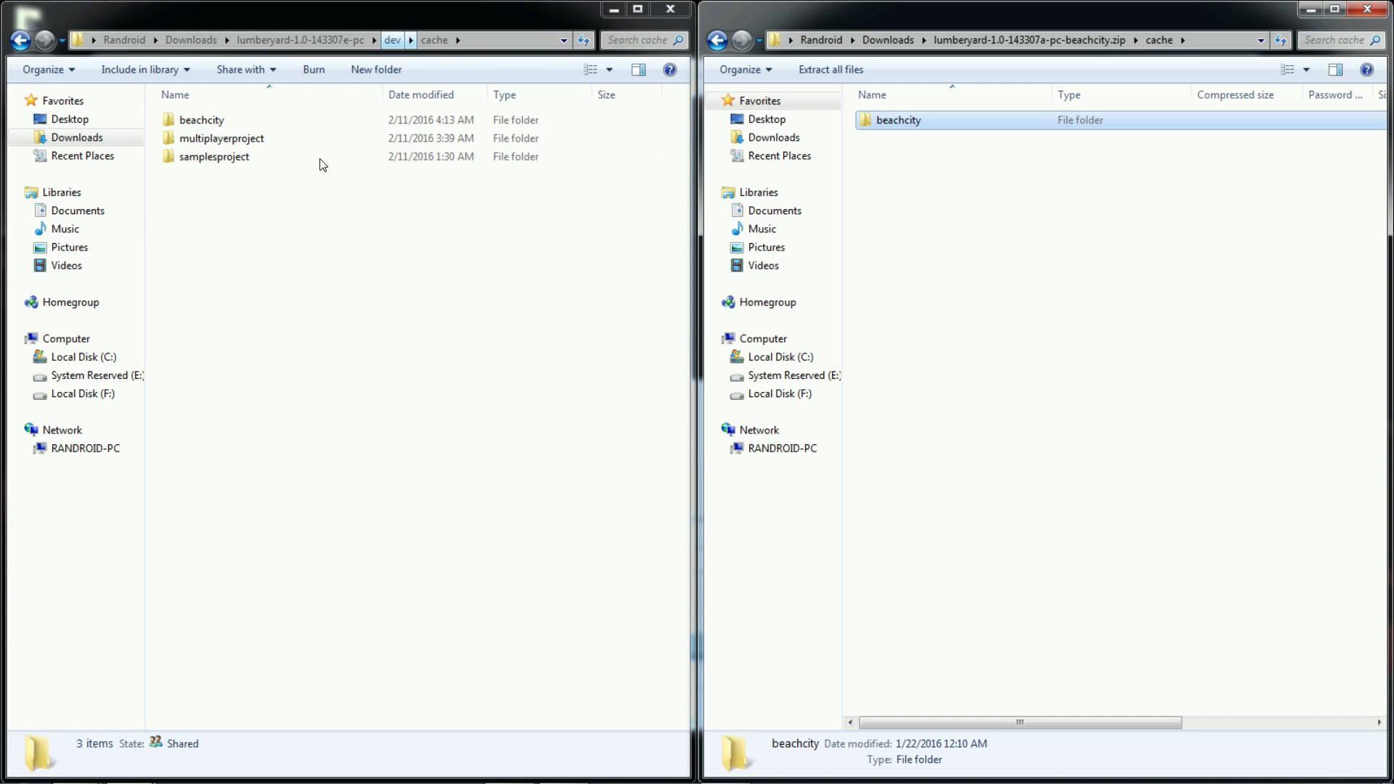
pyautogui.click(392, 40)
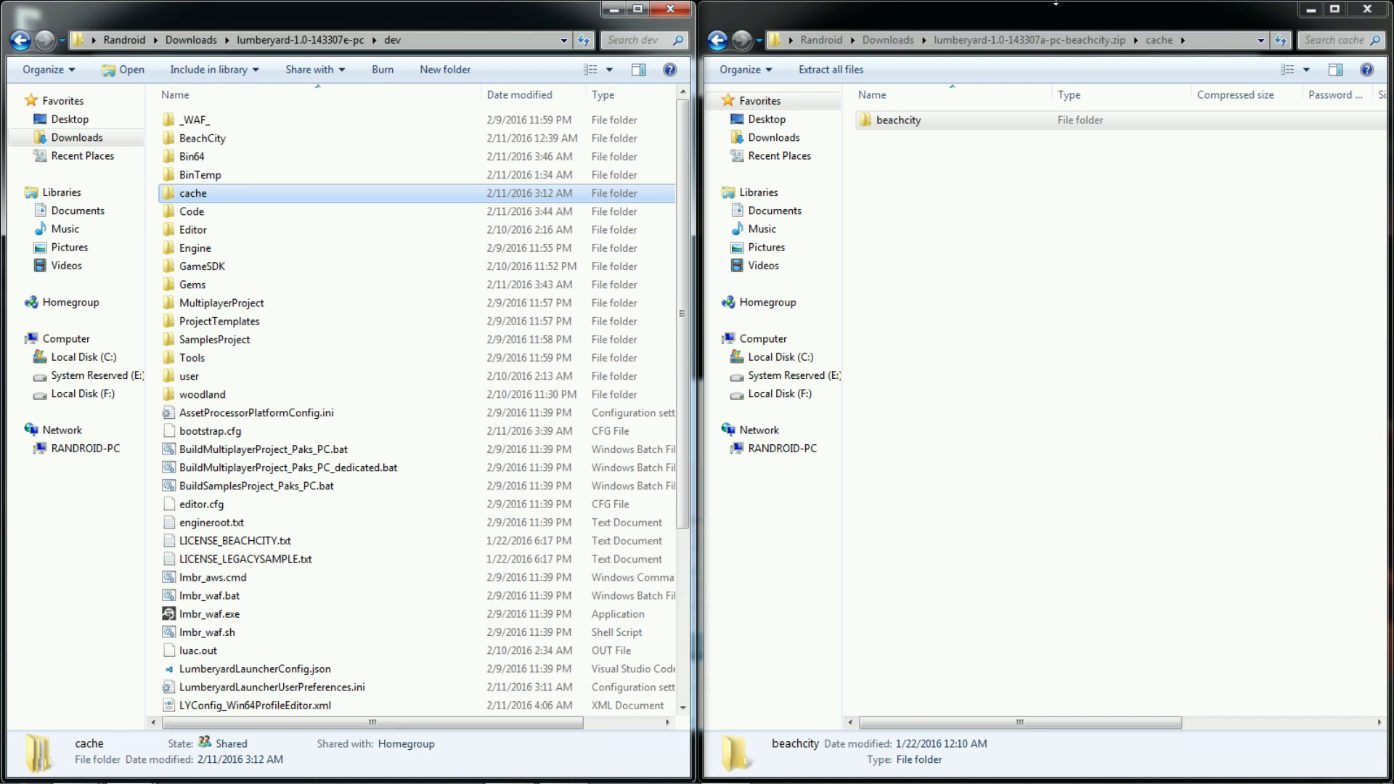
pyautogui.click(1092, 41)
# Step: Open the Code folder in both the zip window and the engine's dev window
pyautogui.click(912, 175)
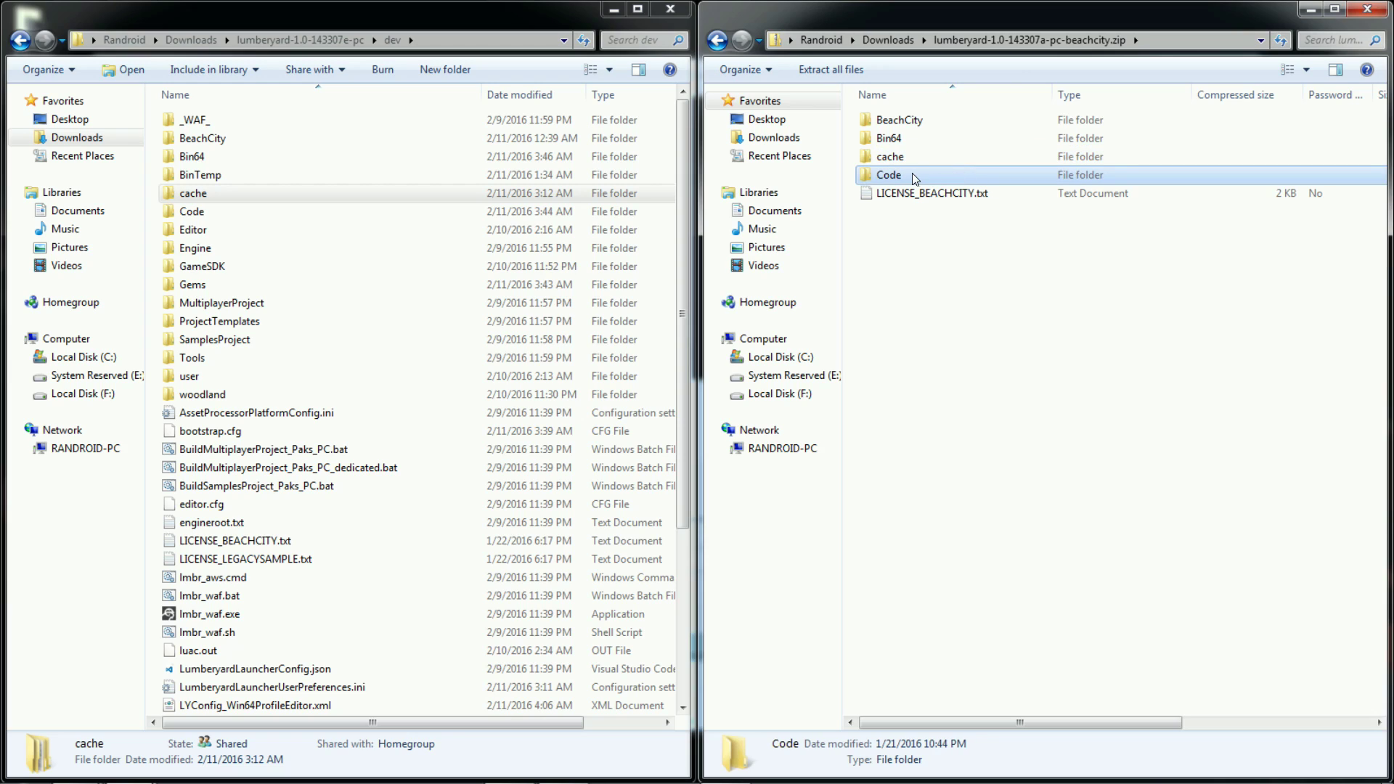
pyautogui.doubleClick(911, 175)
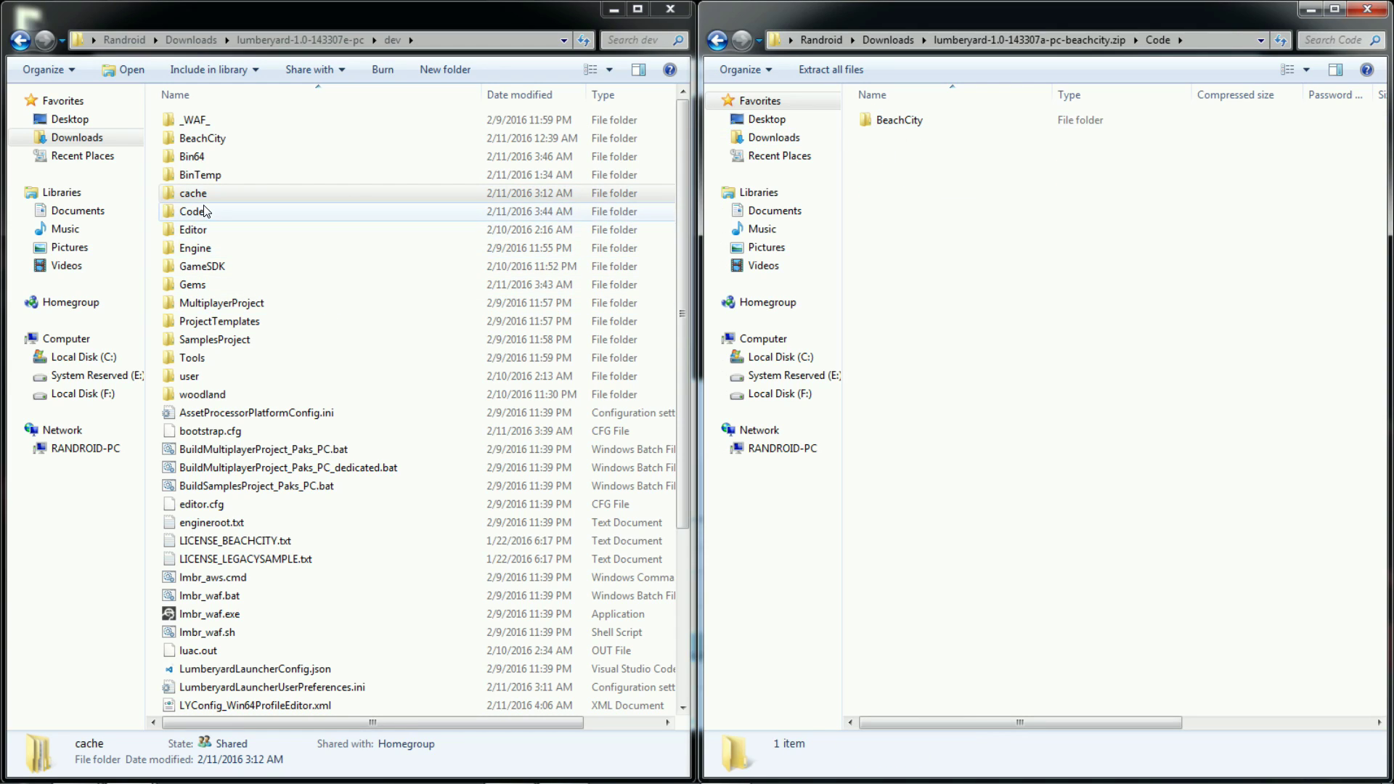
pyautogui.doubleClick(192, 211)
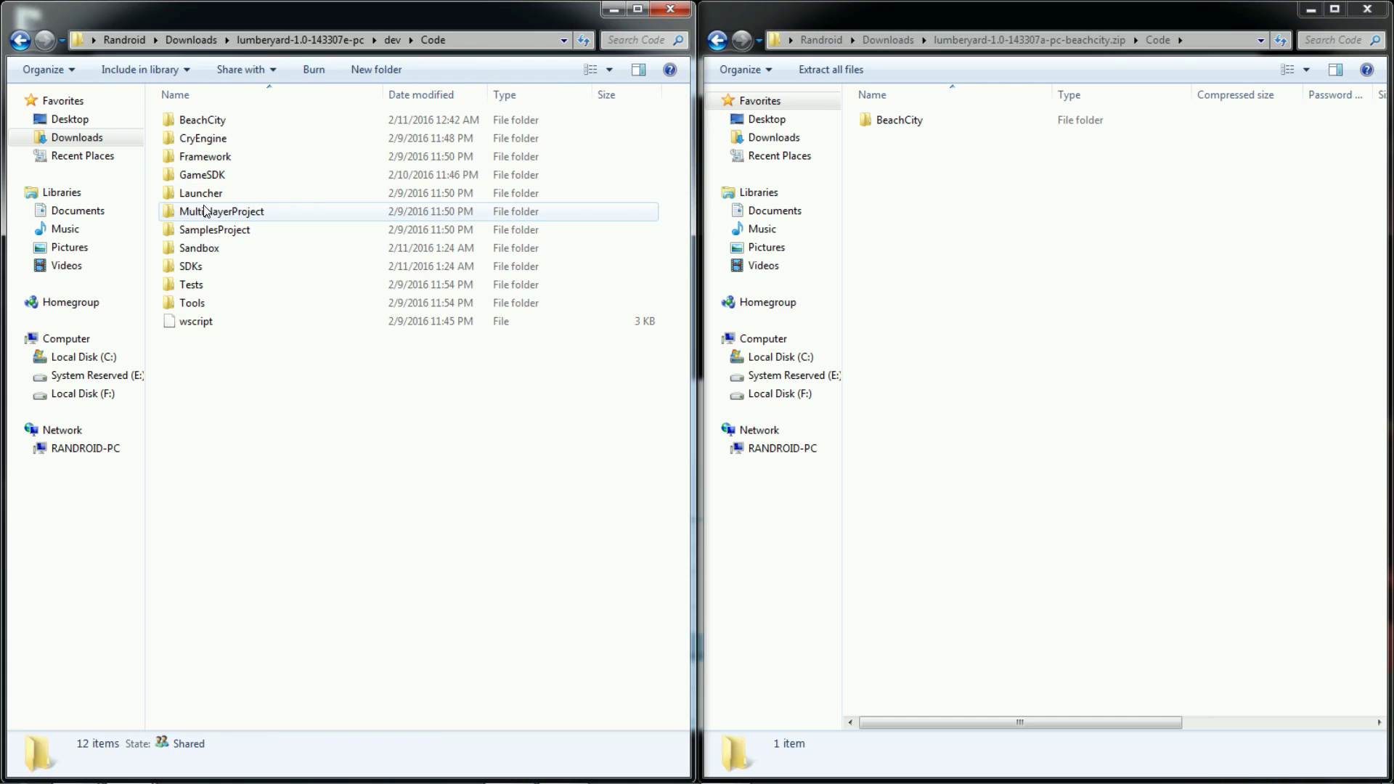
# Step: Open the zip's Code\BeachCity folder and inspect Game, Resources, .p4ignore and wscript
pyautogui.click(911, 122)
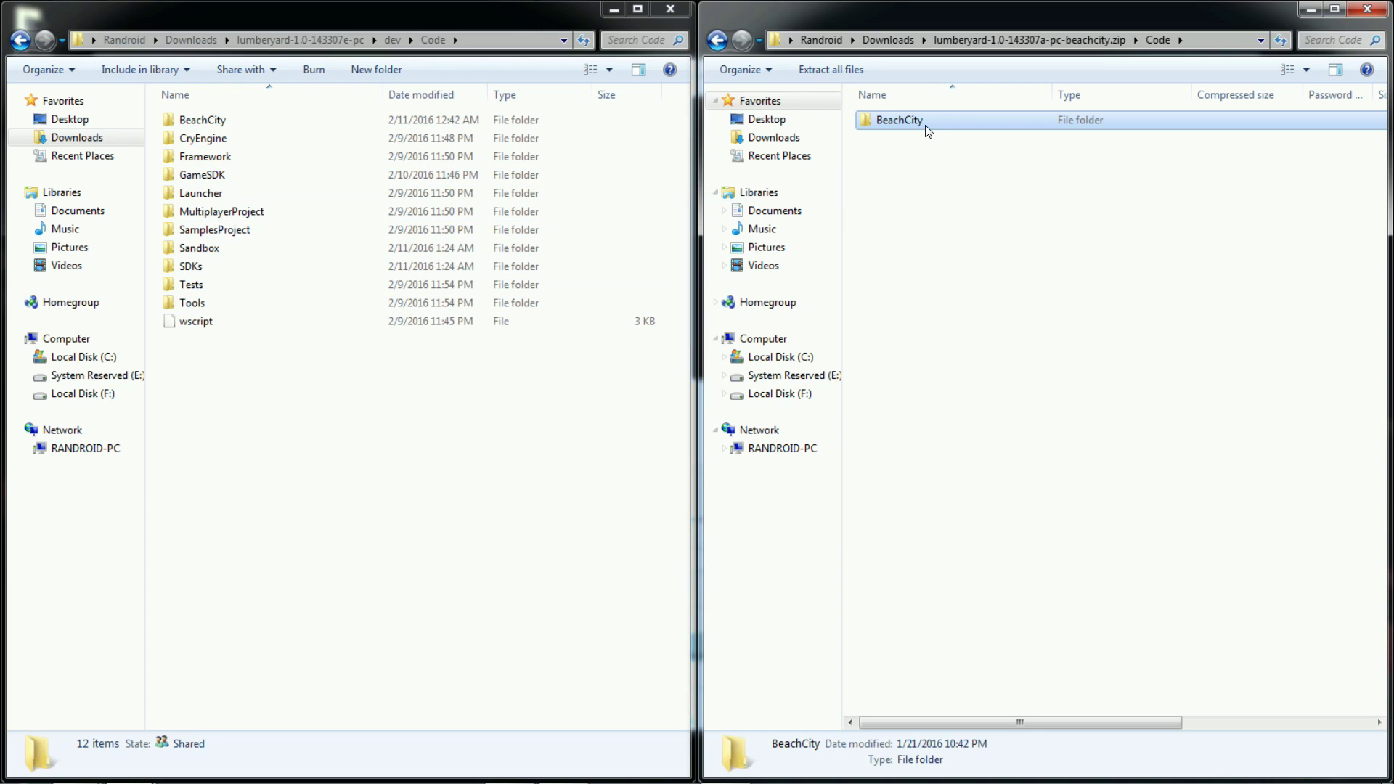
pyautogui.doubleClick(904, 120)
pyautogui.click(904, 122)
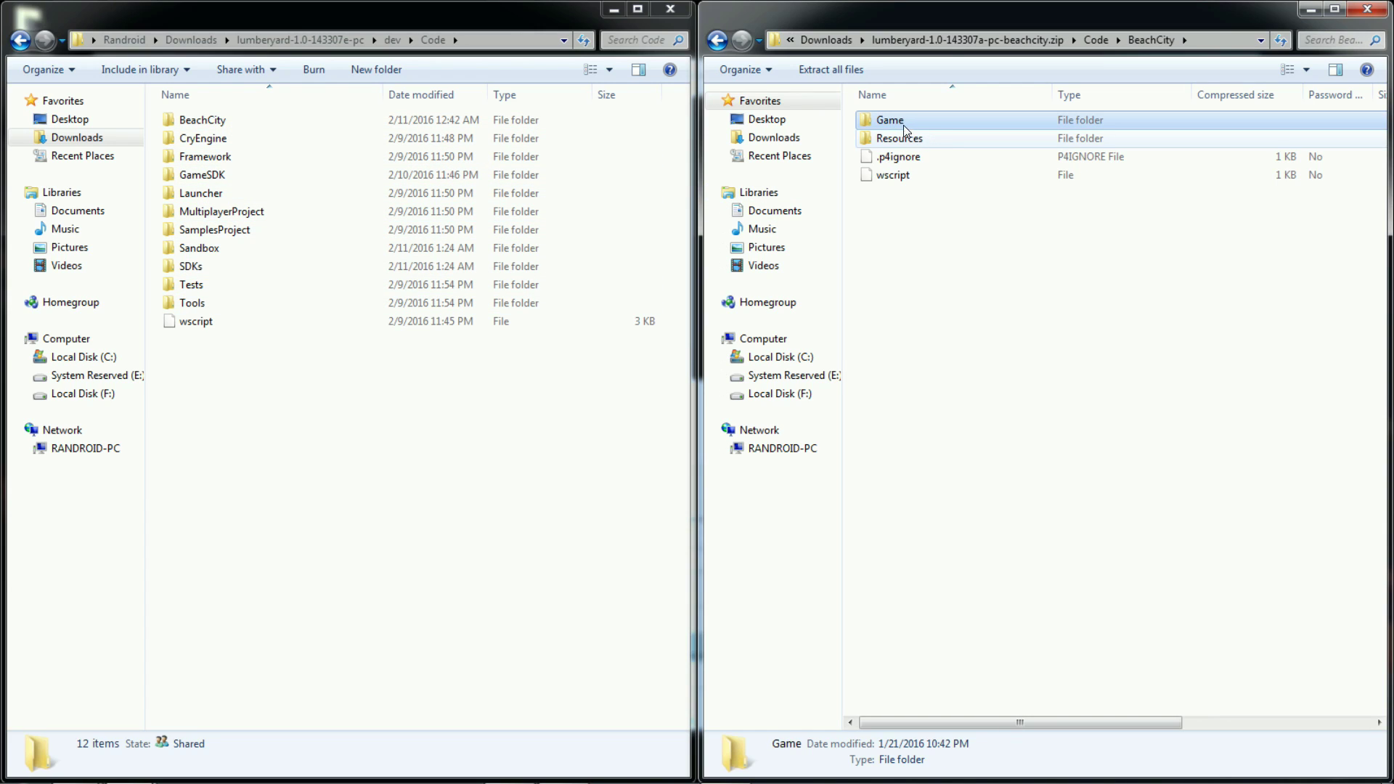
pyautogui.press('Down')
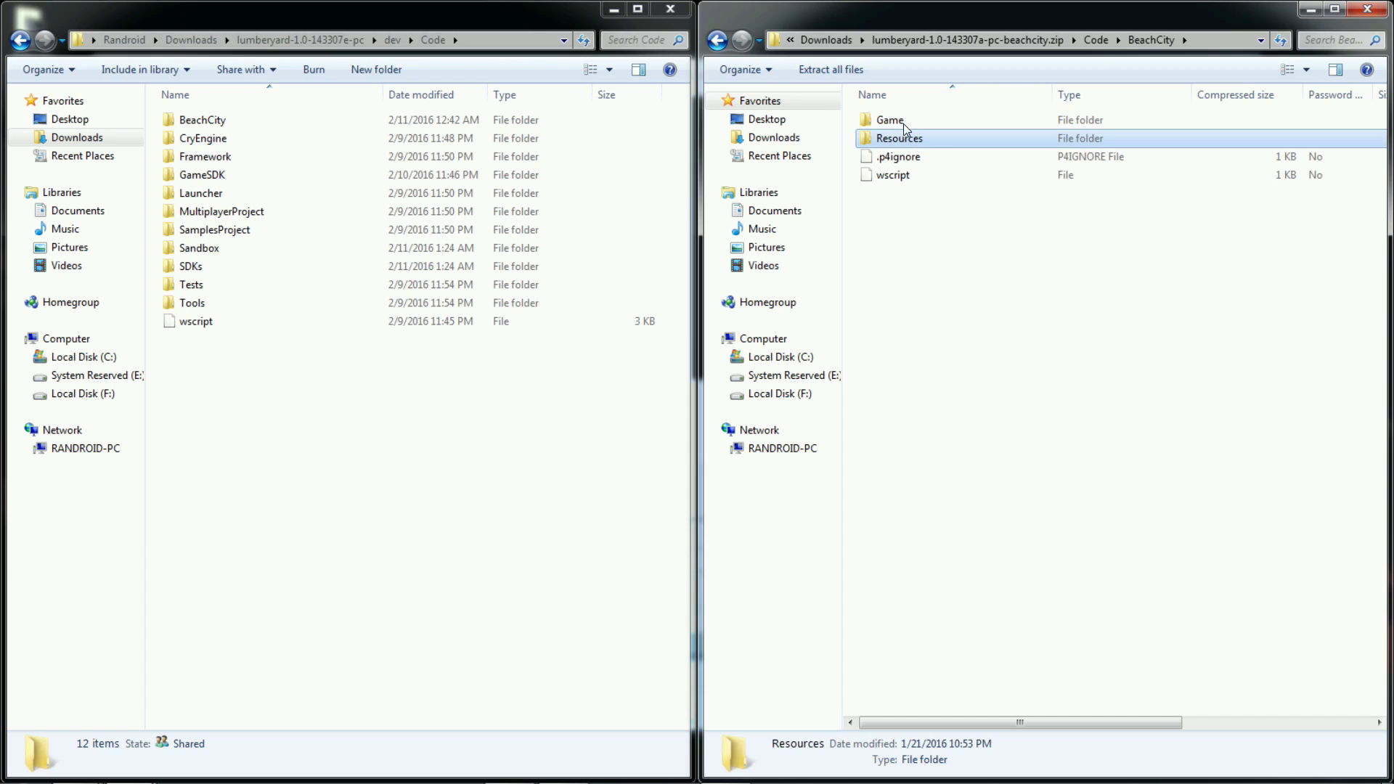
pyautogui.click(916, 175)
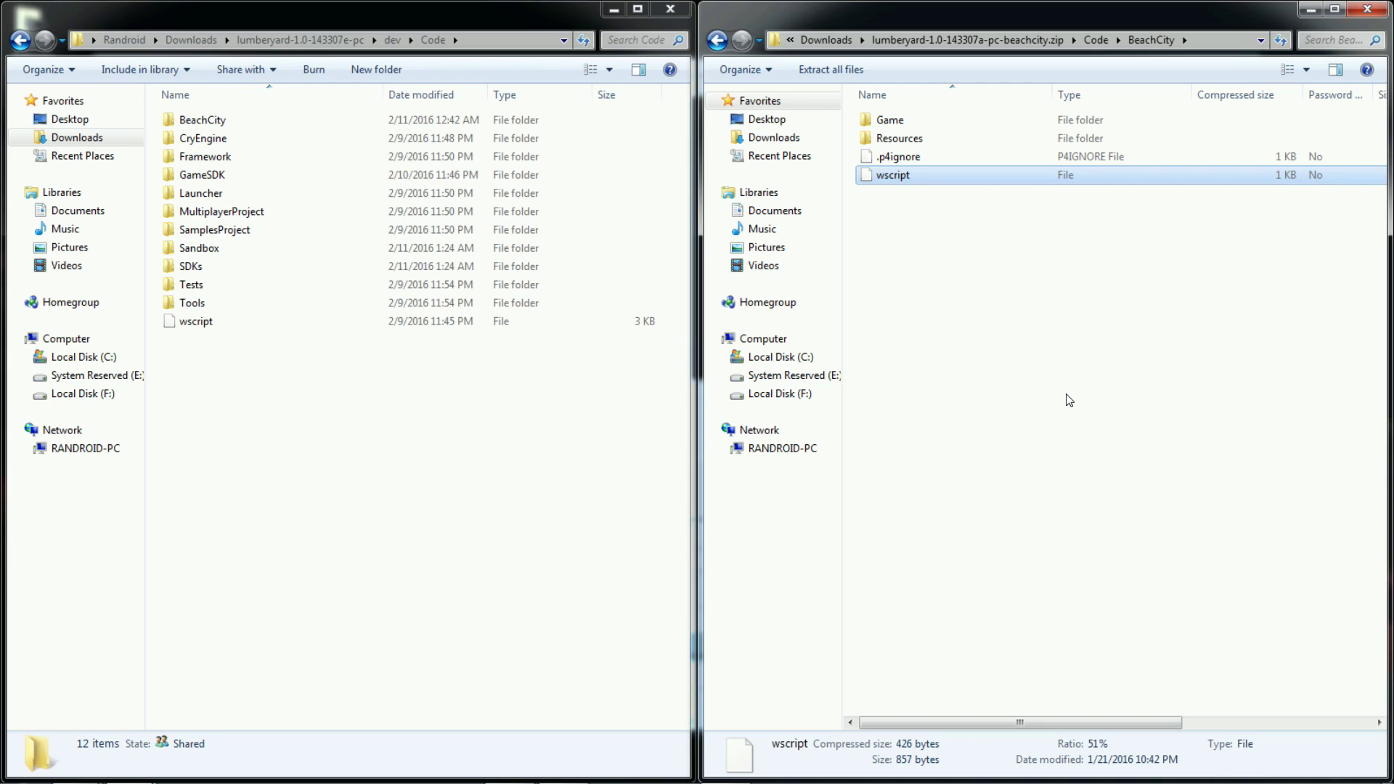
pyautogui.click(952, 159)
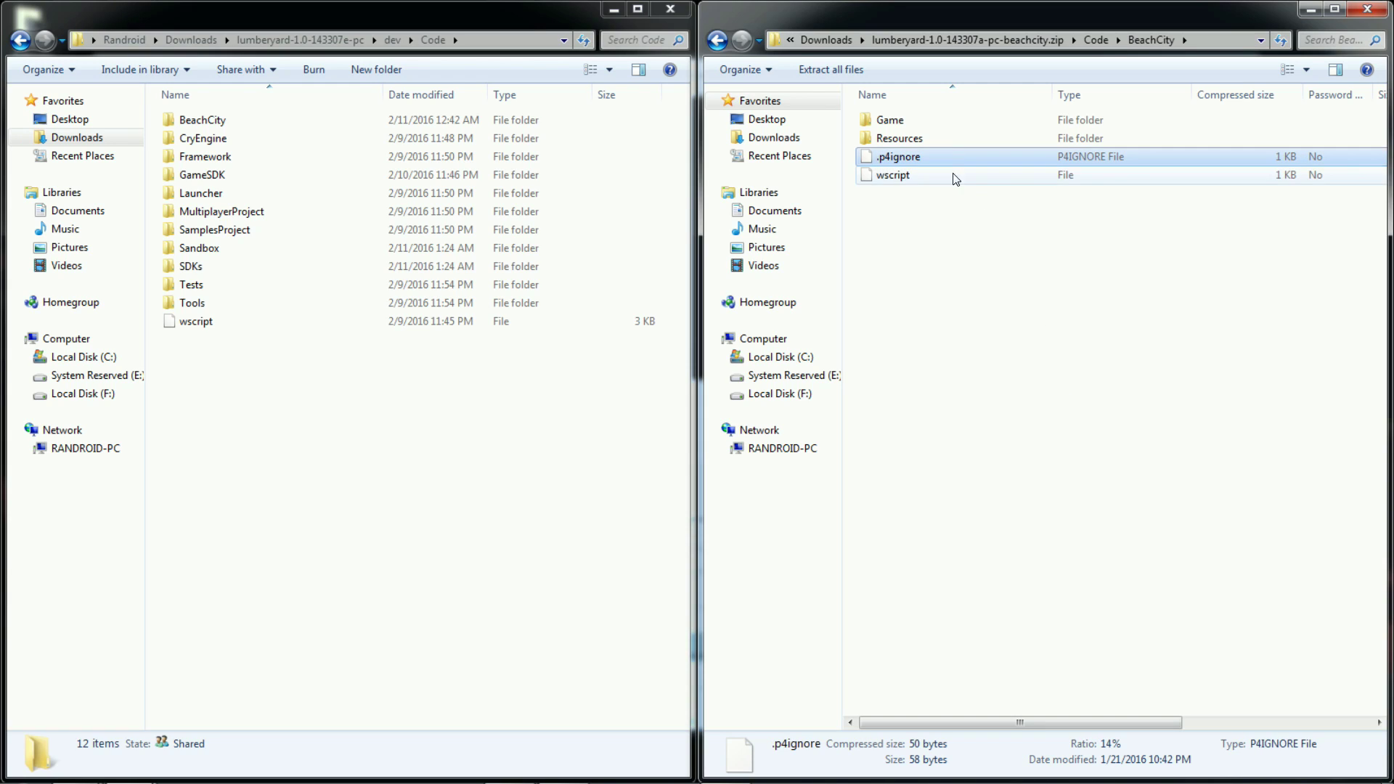
pyautogui.click(955, 193)
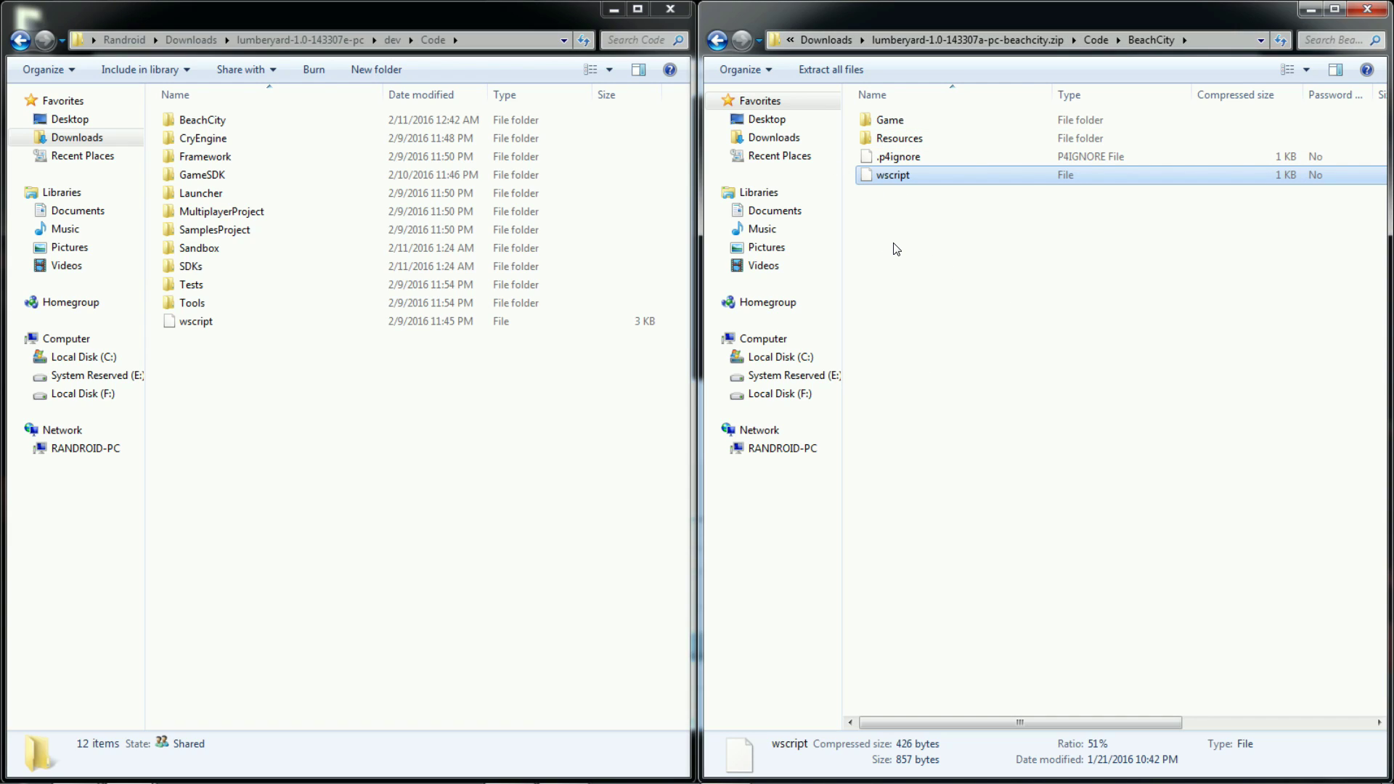
# Step: Look inside the zip's Resources folder, then Game\Core with BeachCityGame.h and BeachCityGame.cpp
pyautogui.click(889, 138)
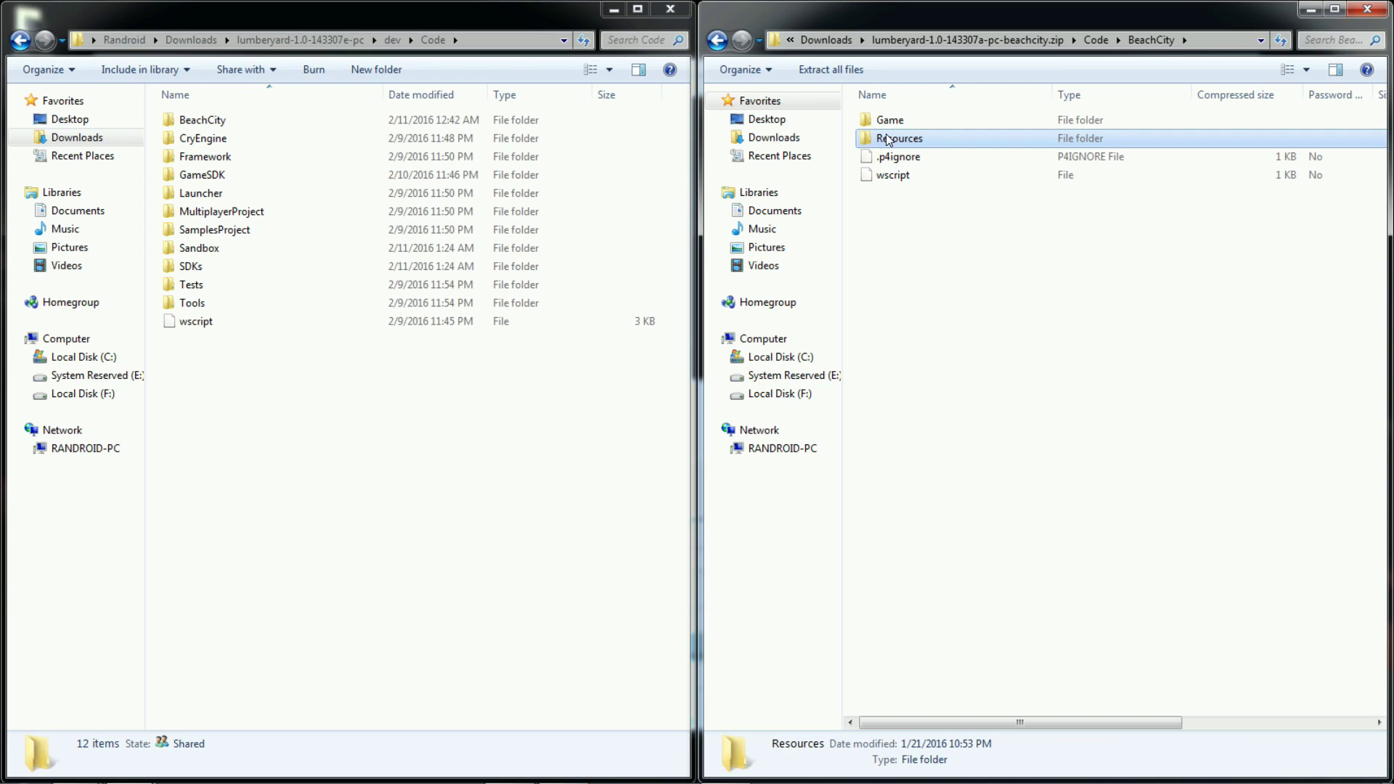
pyautogui.doubleClick(888, 140)
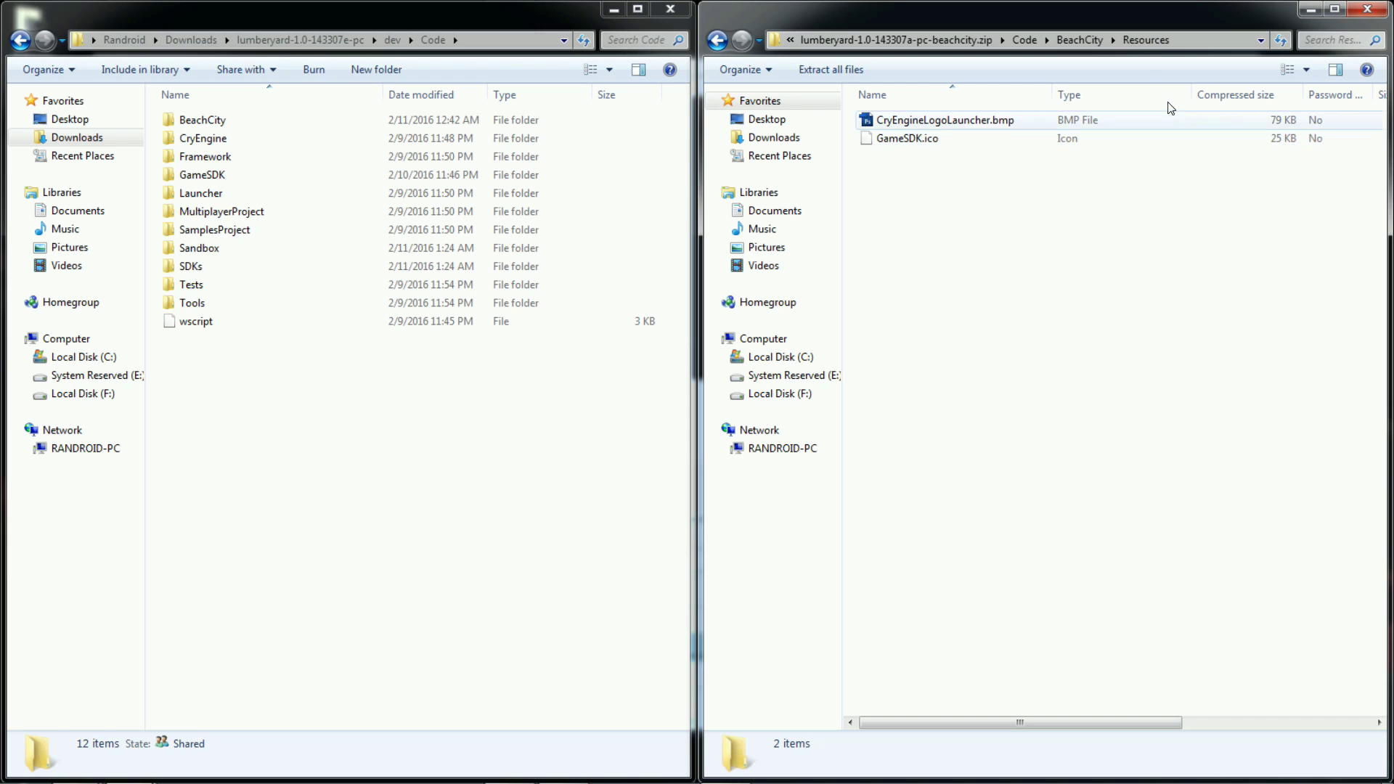
pyautogui.click(1079, 40)
pyautogui.doubleClick(923, 121)
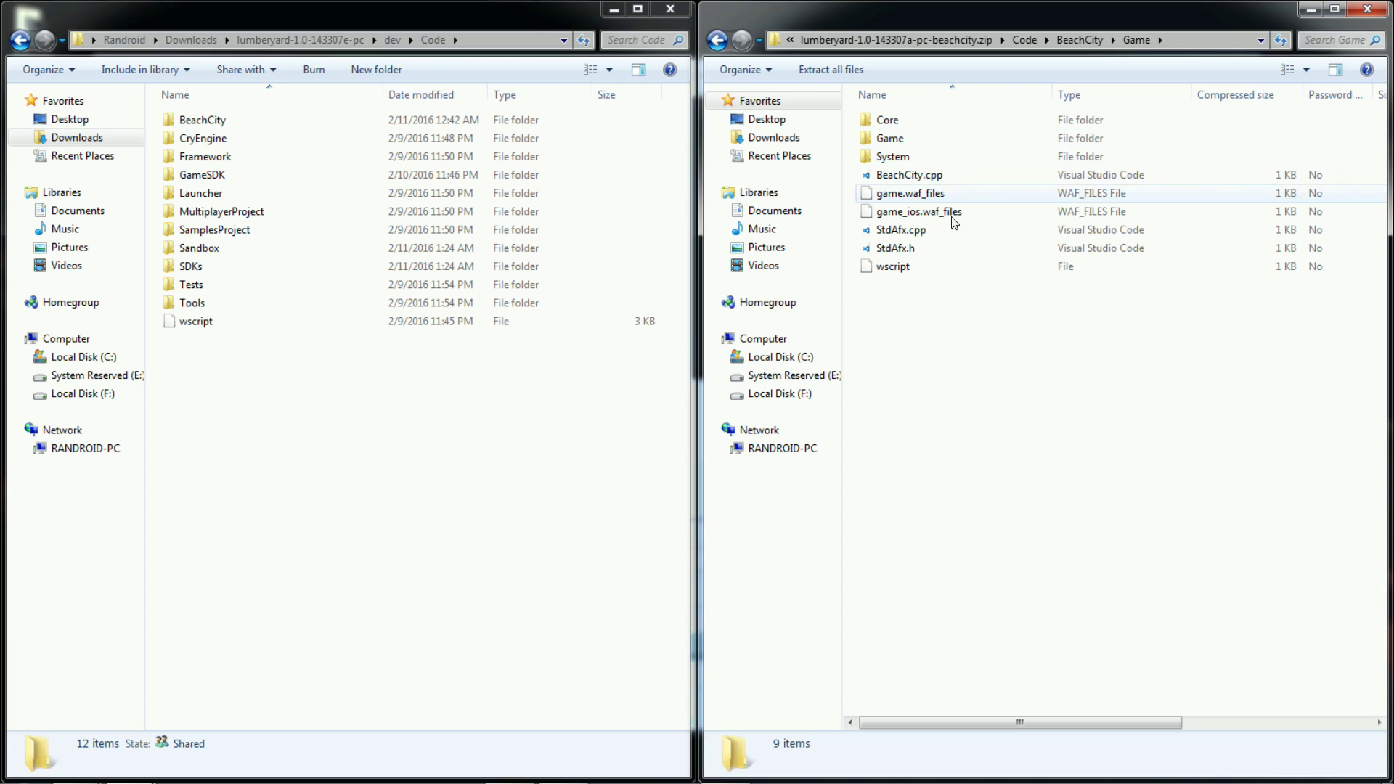
pyautogui.doubleClick(906, 125)
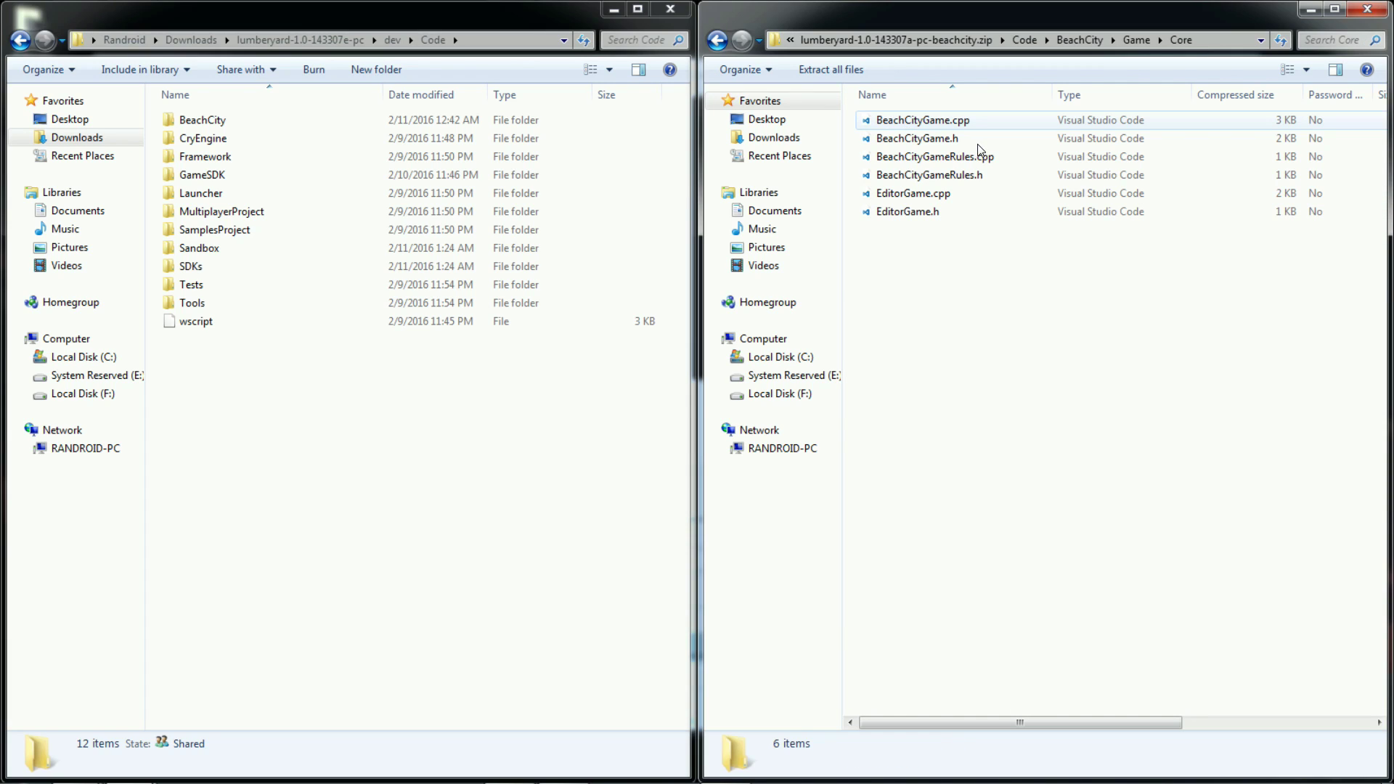
pyautogui.click(942, 138)
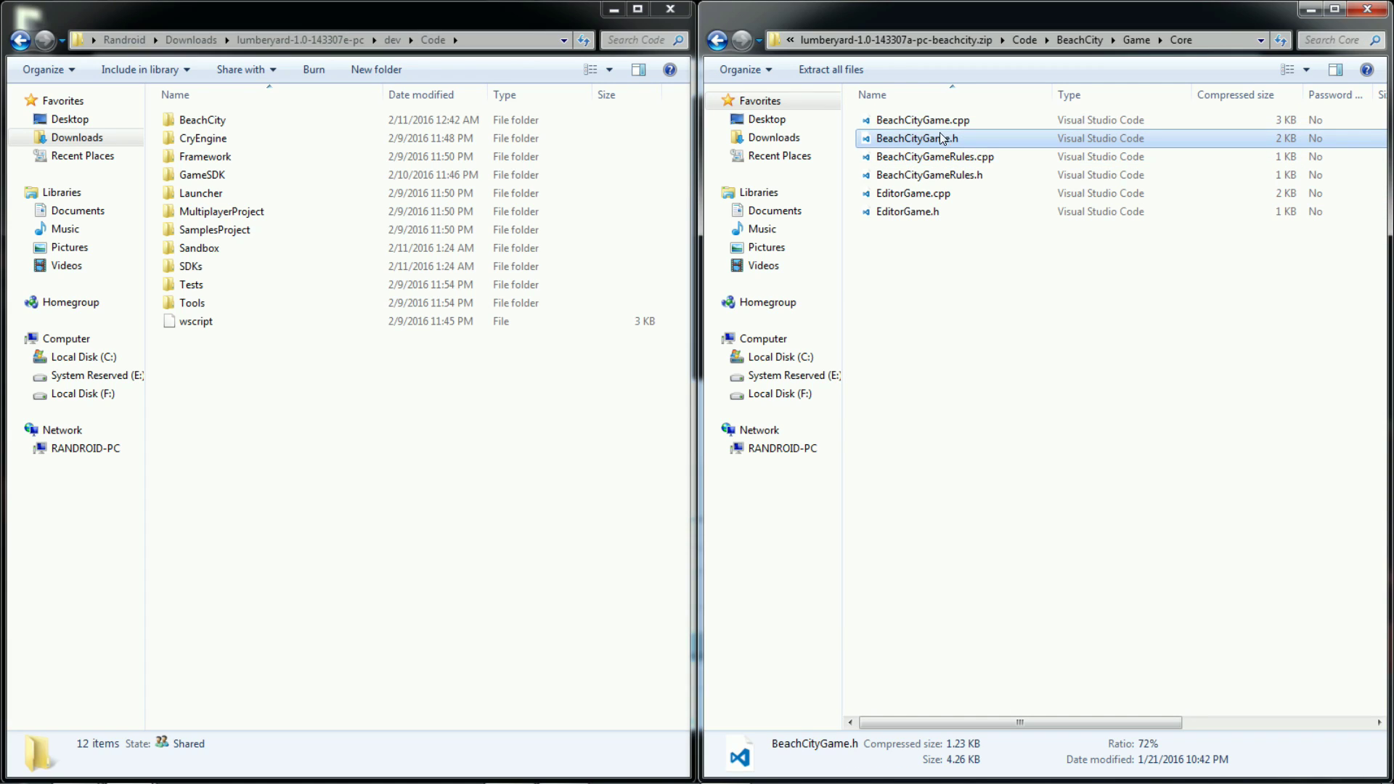
pyautogui.click(947, 124)
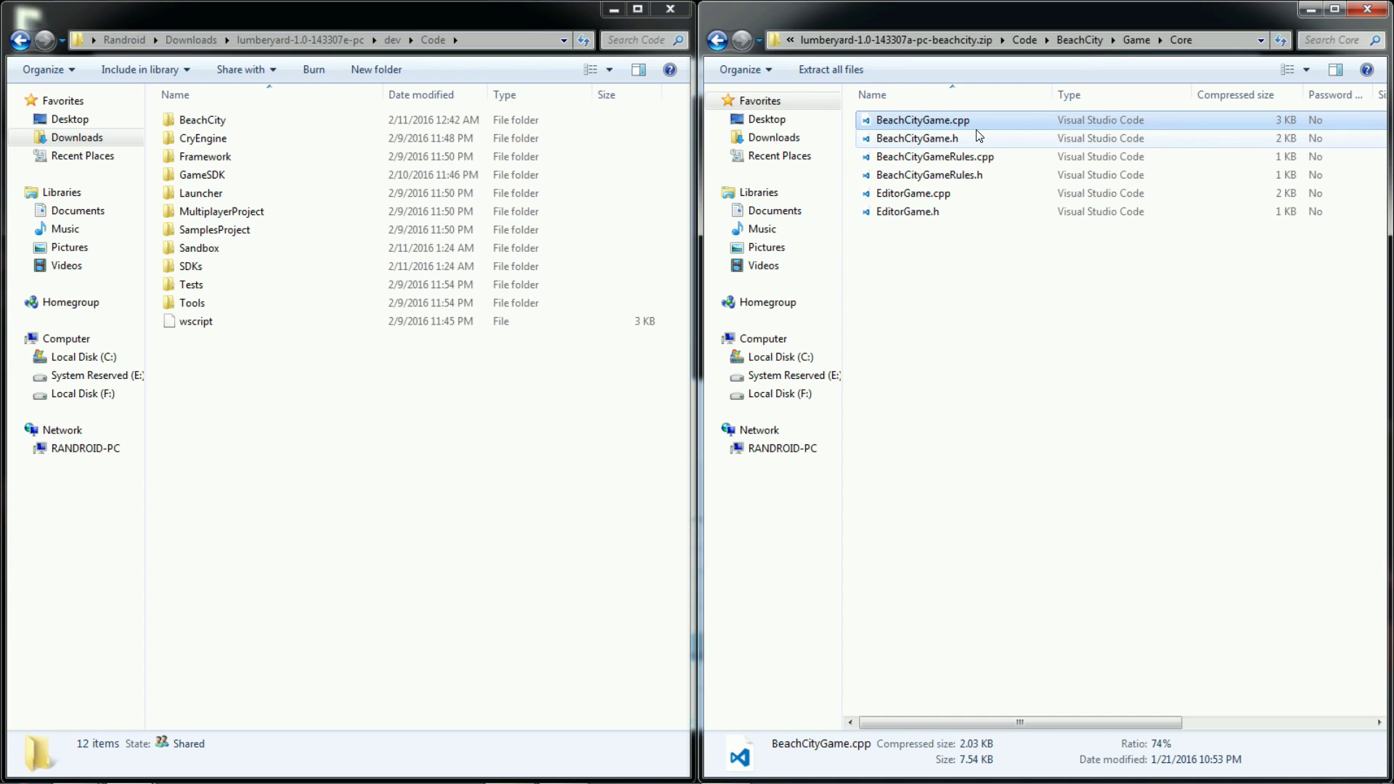
# Step: Go back up to the zip's top level and inspect LICENSE_BEACHCITY.txt
pyautogui.click(1079, 40)
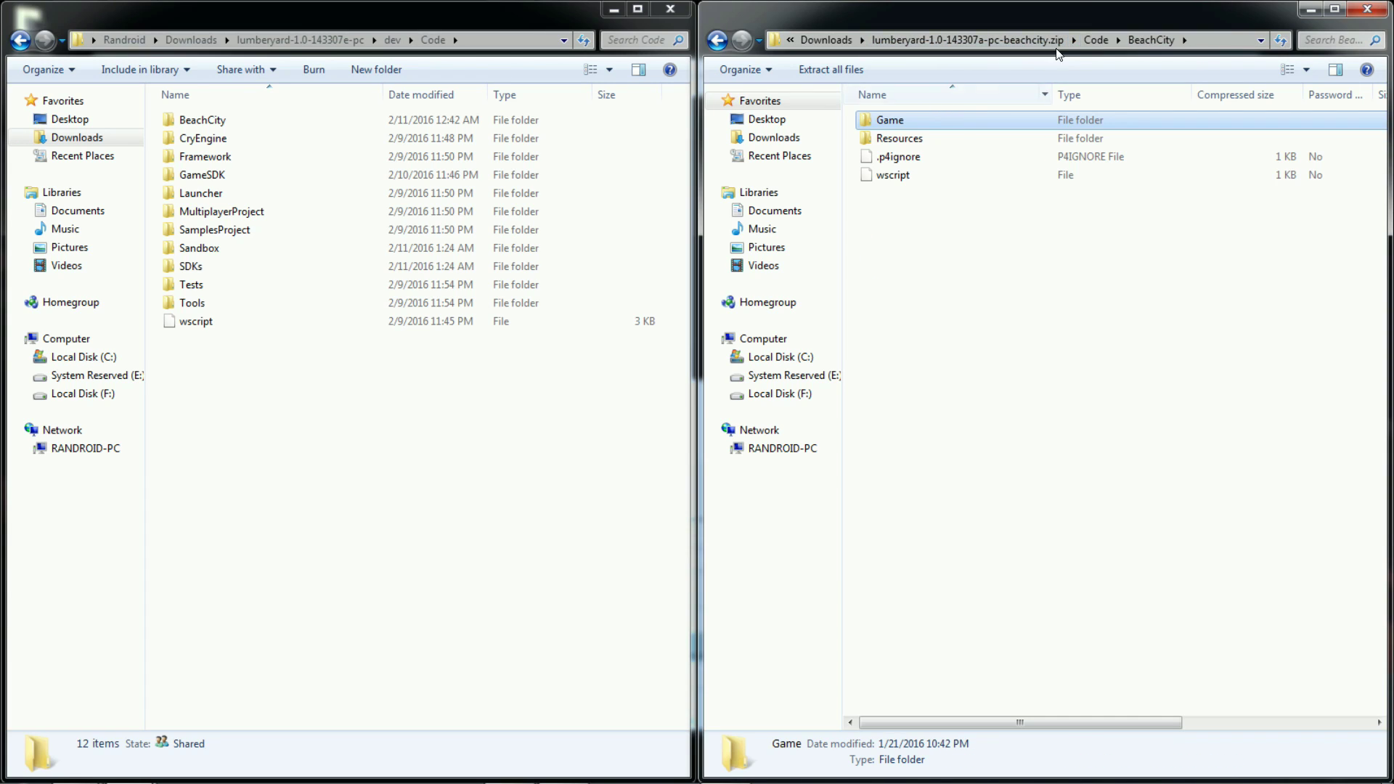
pyautogui.click(1023, 39)
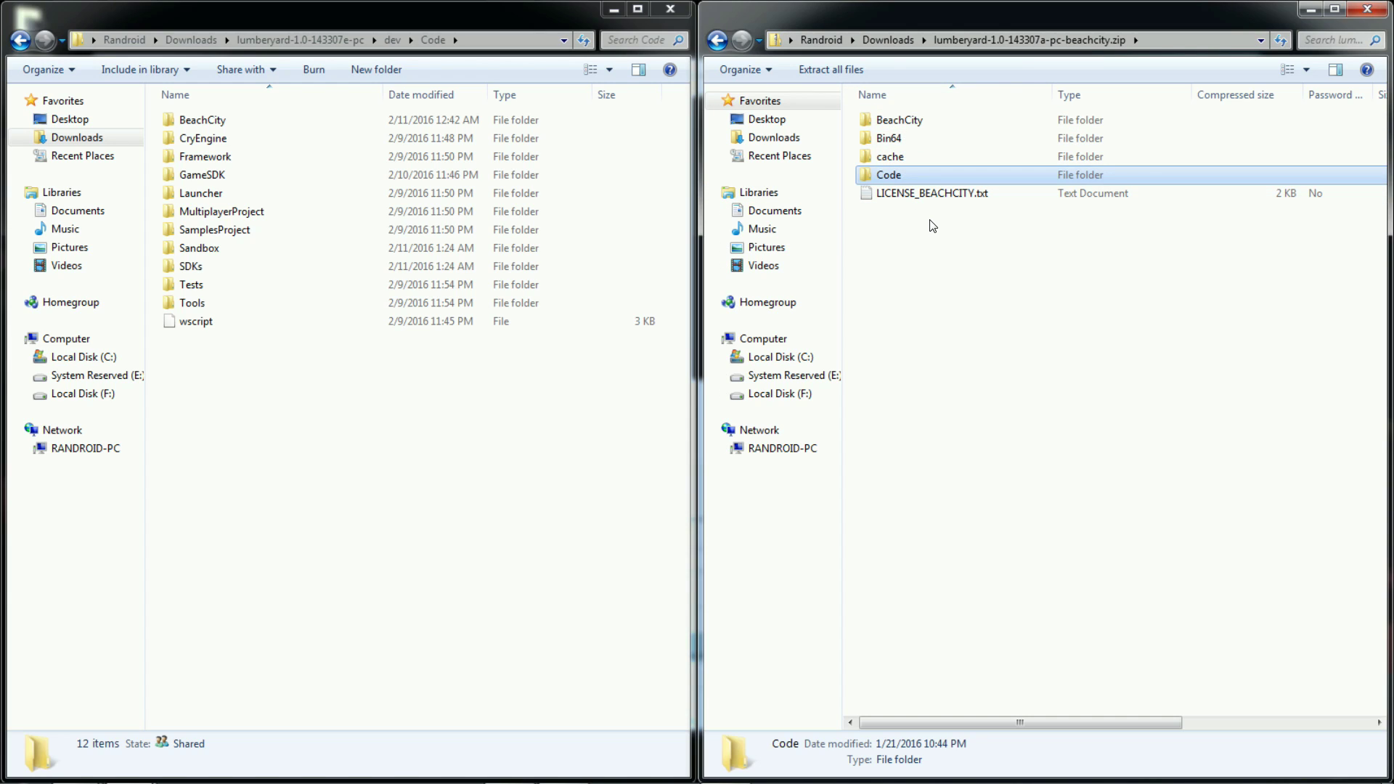
pyautogui.click(926, 198)
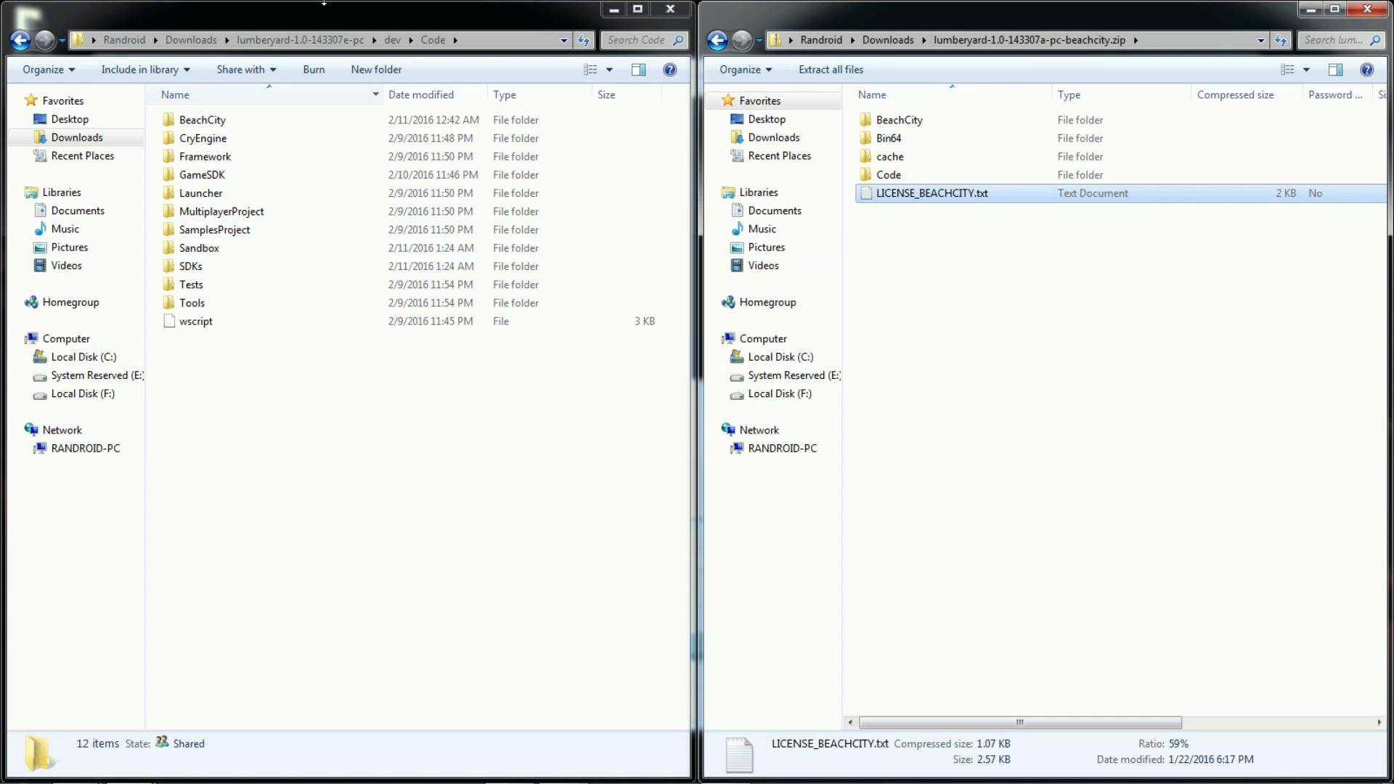
# Step: In the left window, look over the loose dev files, then open dev\_WAF_ from the install folder
pyautogui.click(392, 39)
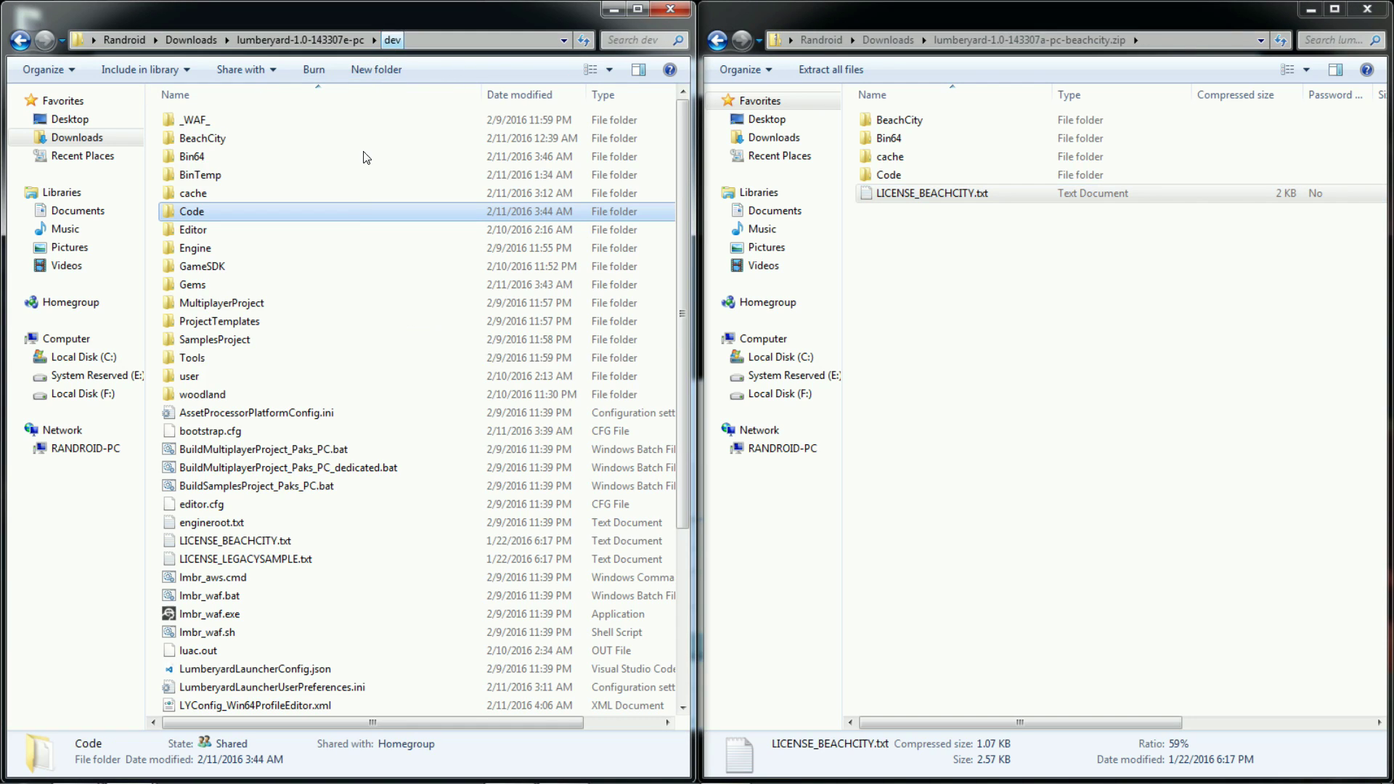
pyautogui.click(305, 519)
pyautogui.press('Down')
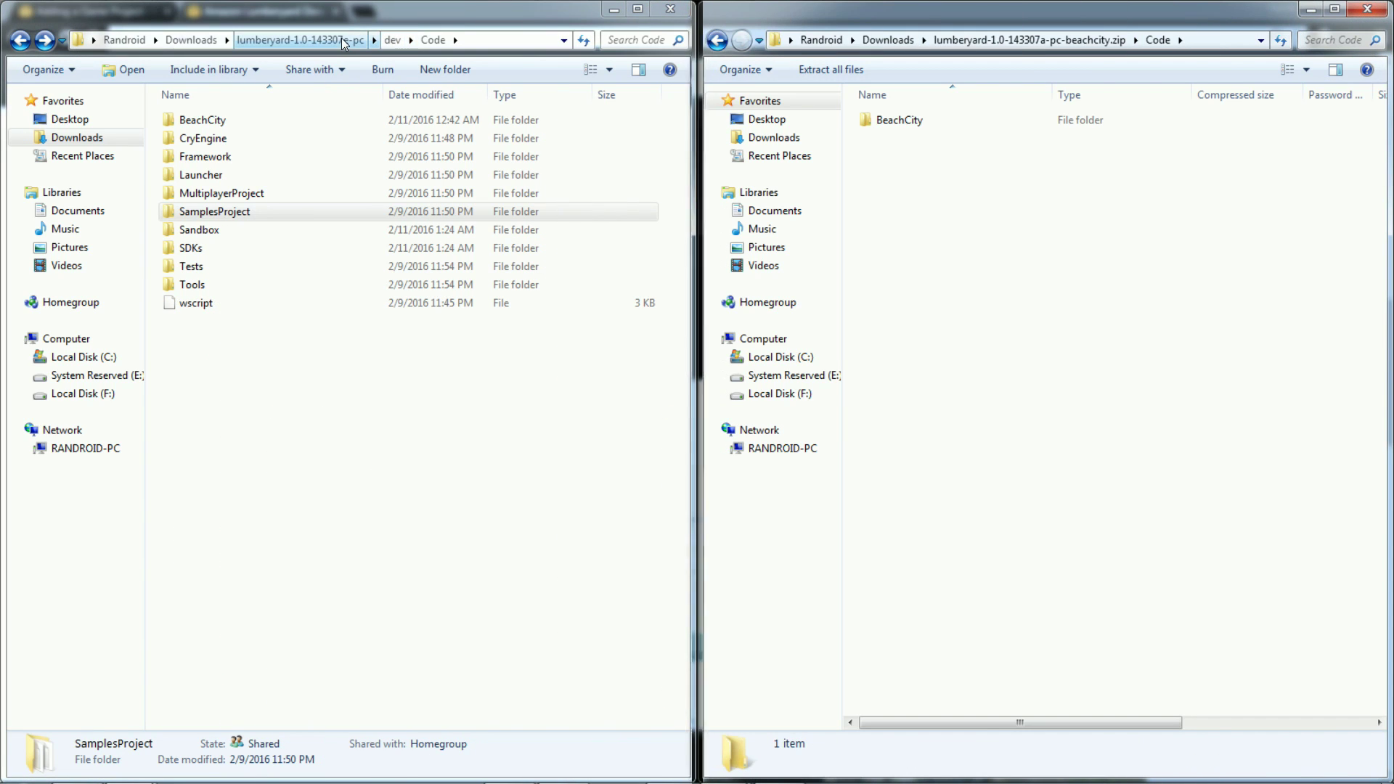
pyautogui.click(342, 40)
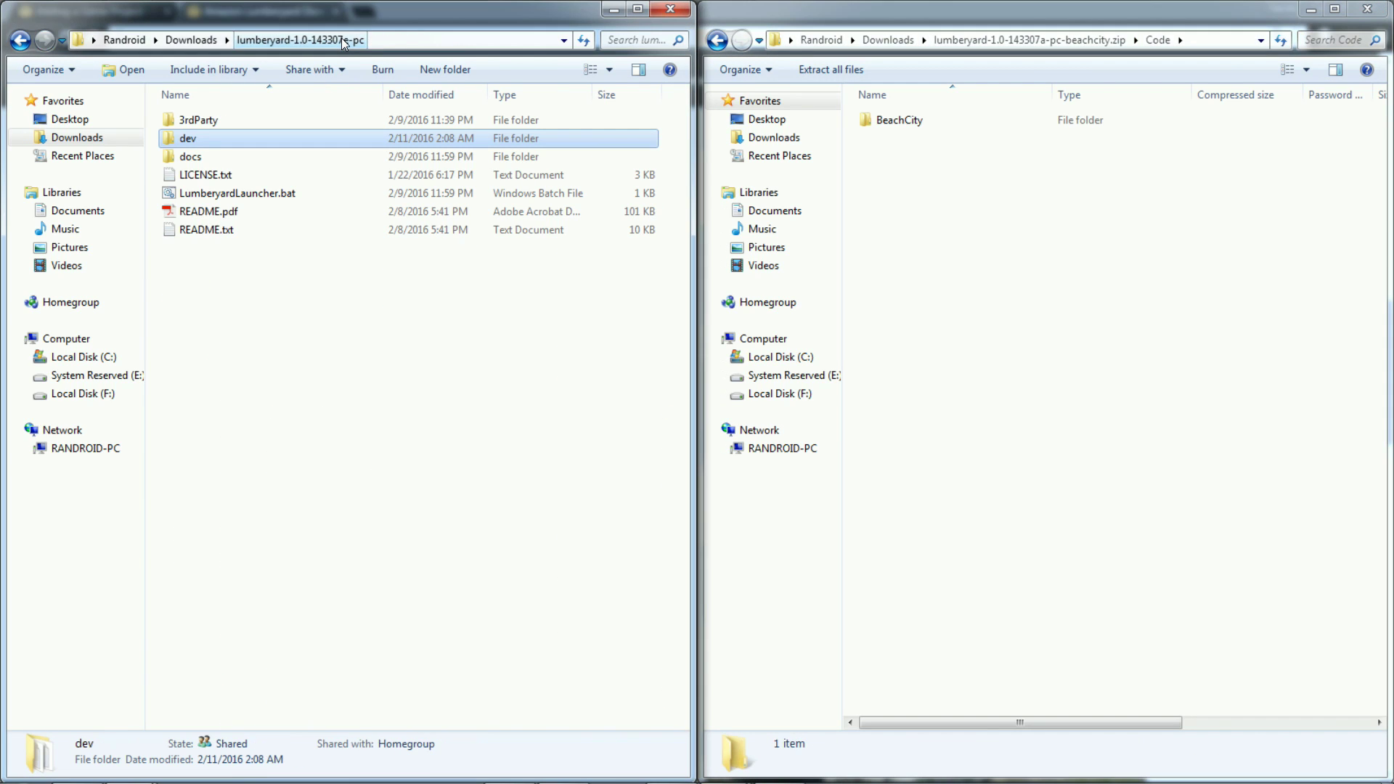
pyautogui.click(198, 121)
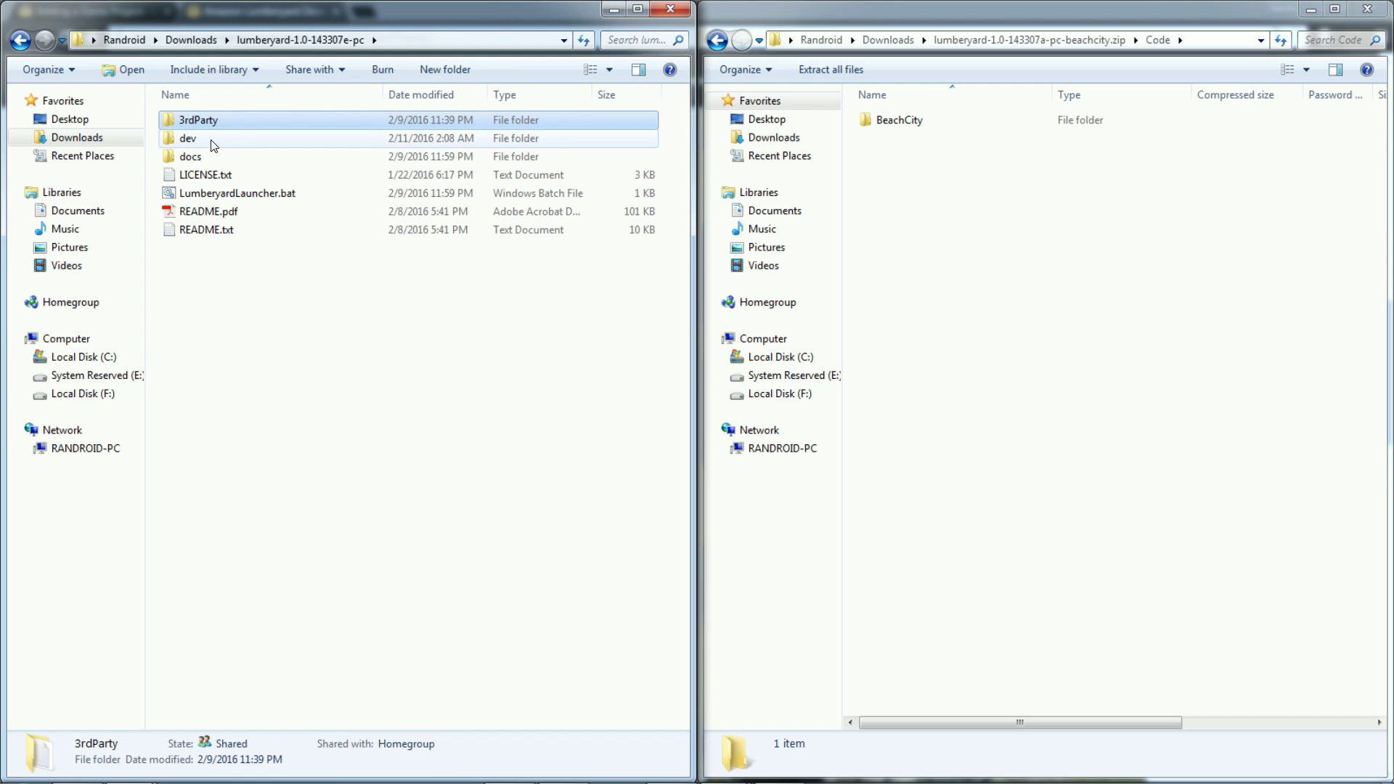
pyautogui.click(214, 140)
pyautogui.doubleClick(210, 139)
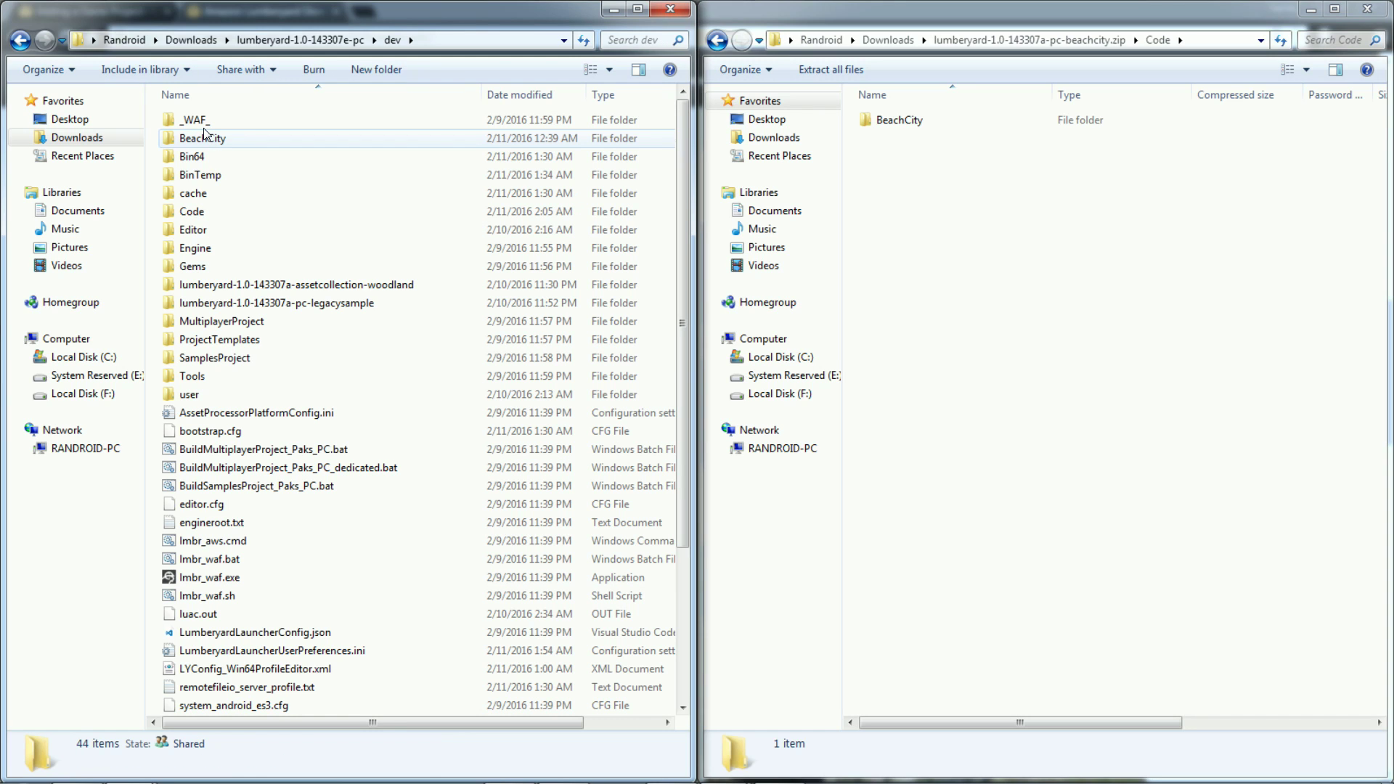
pyautogui.click(203, 128)
pyautogui.doubleClick(203, 128)
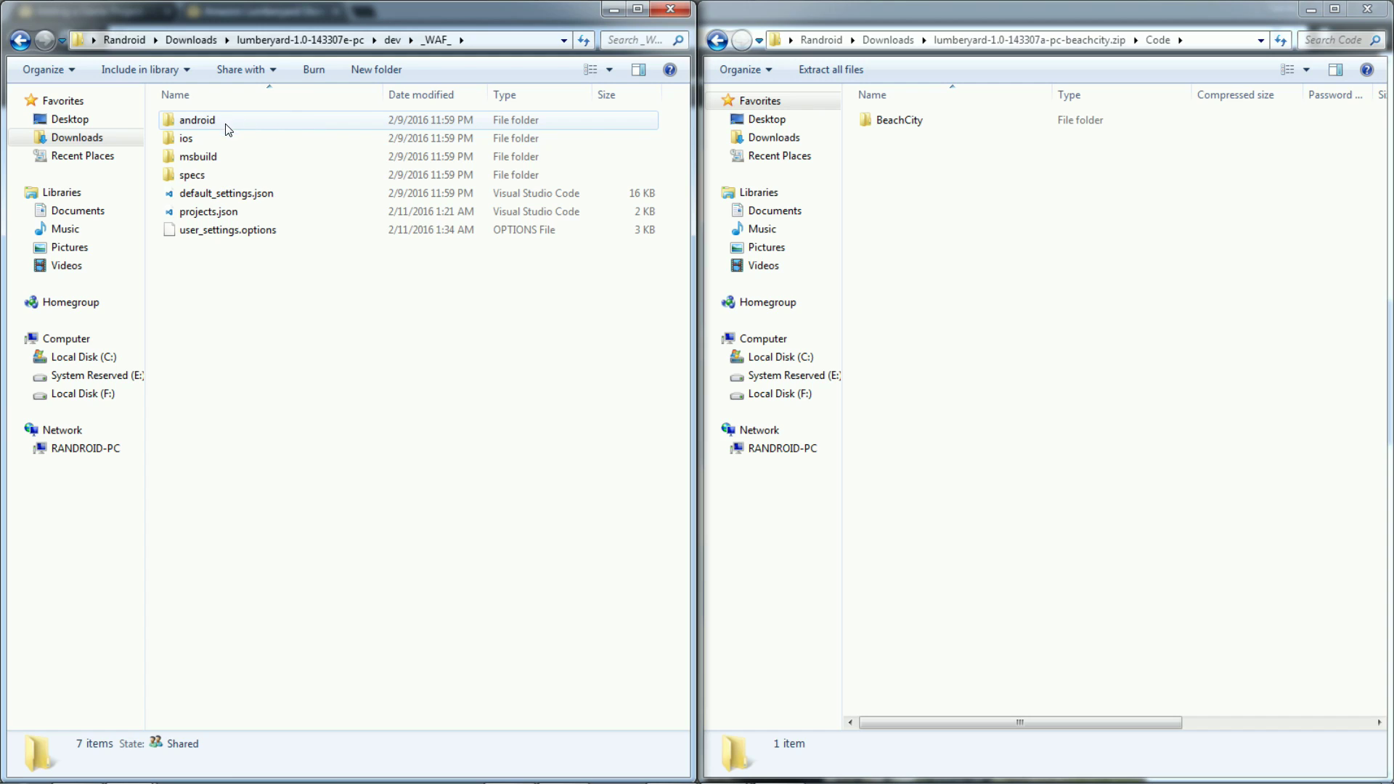
# Step: Review projects.json's entries and select the BeachCity block on lines 26–32 before returning to the docs
pyautogui.click(211, 212)
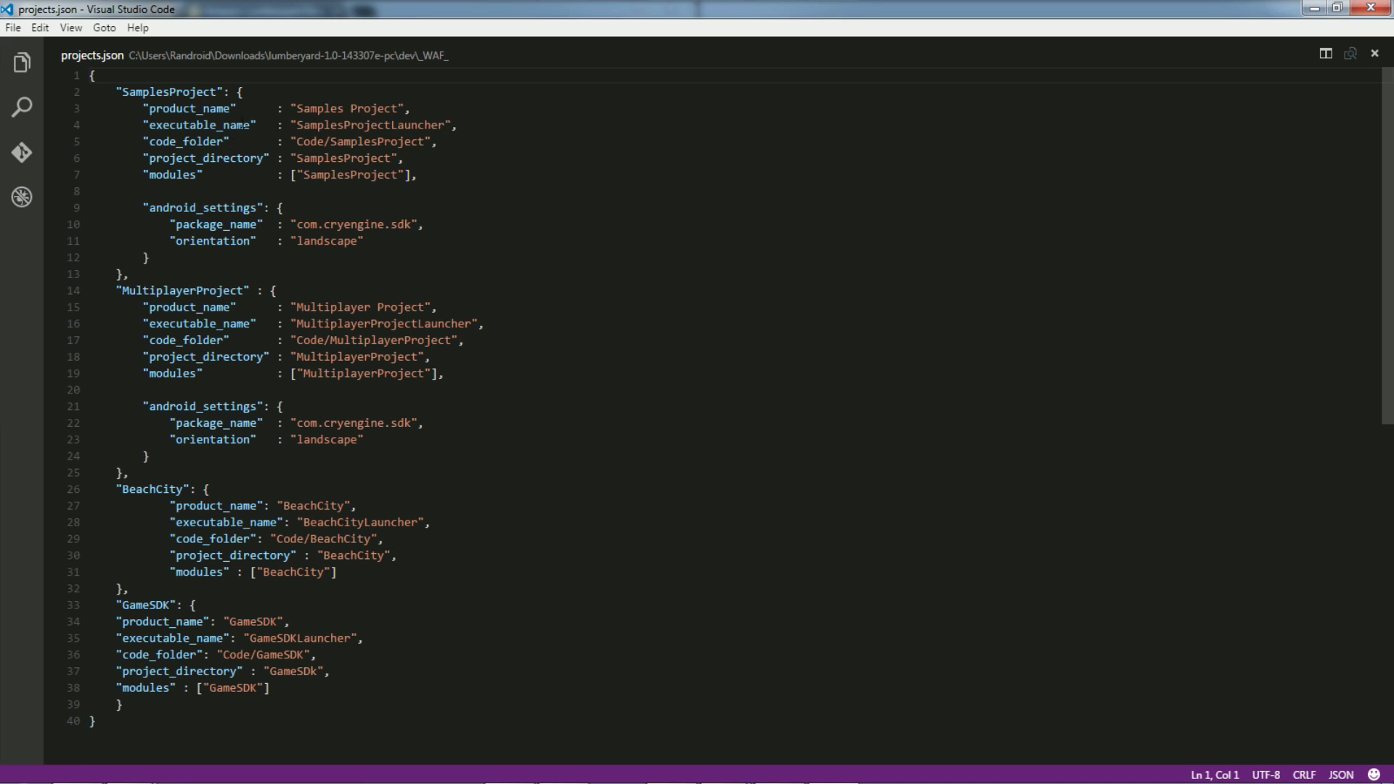
pyautogui.moveTo(114, 90); pyautogui.dragTo(407, 466)
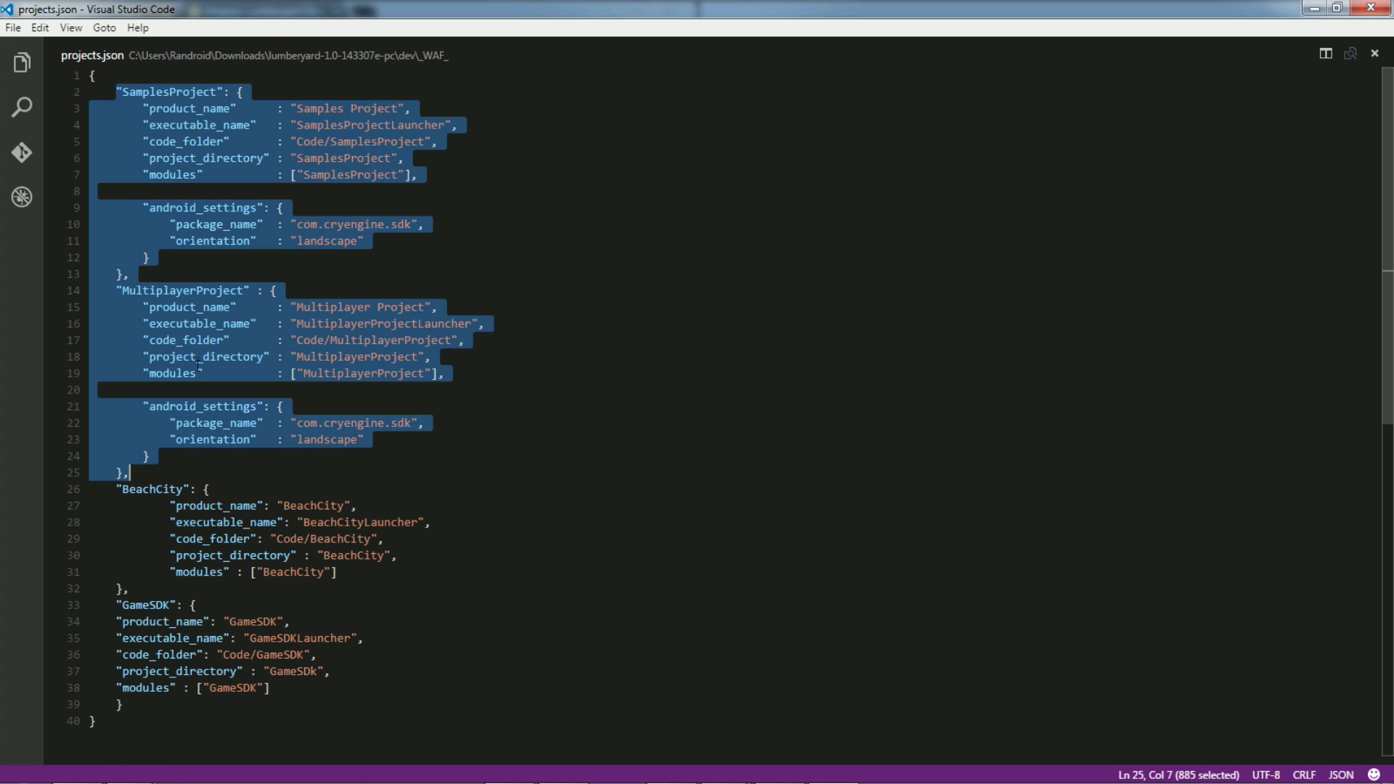
pyautogui.click(167, 455)
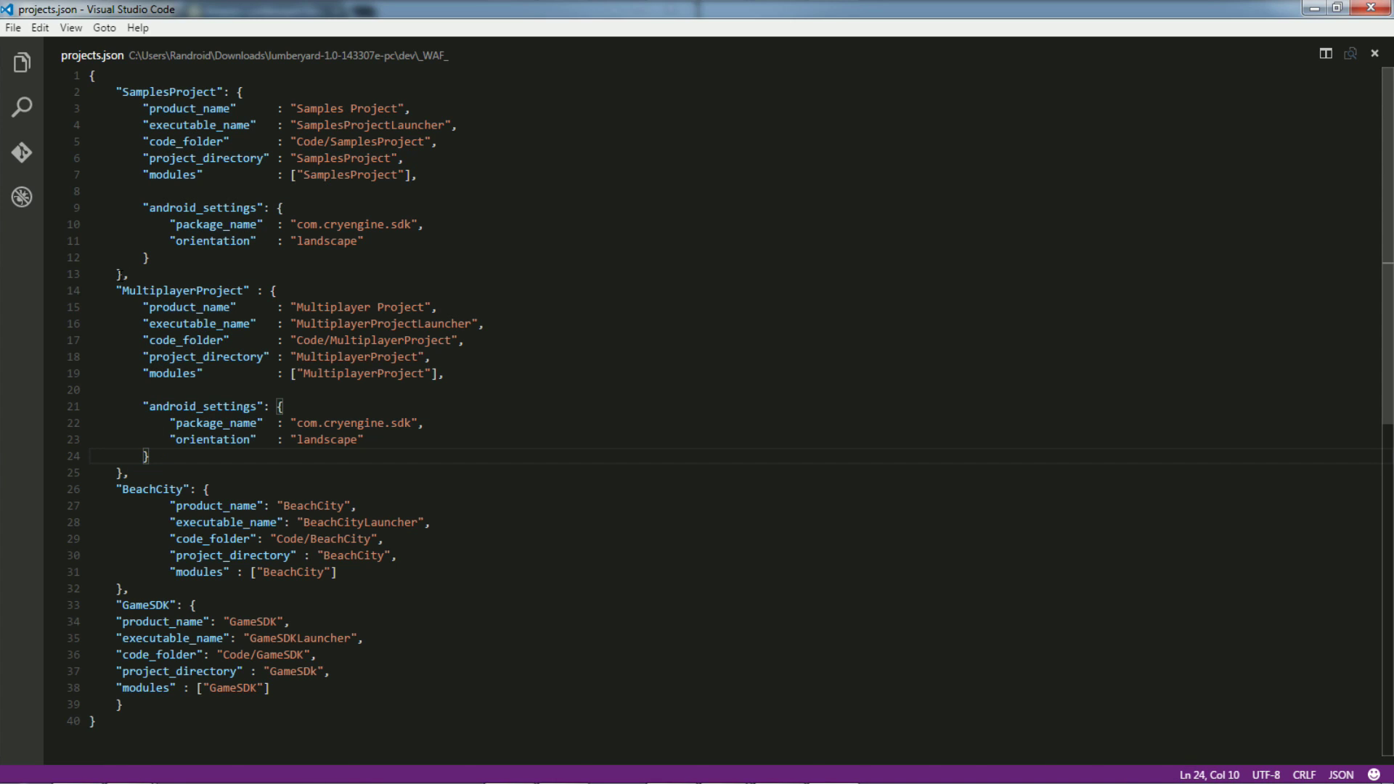
pyautogui.moveTo(128, 274); pyautogui.dragTo(102, 108)
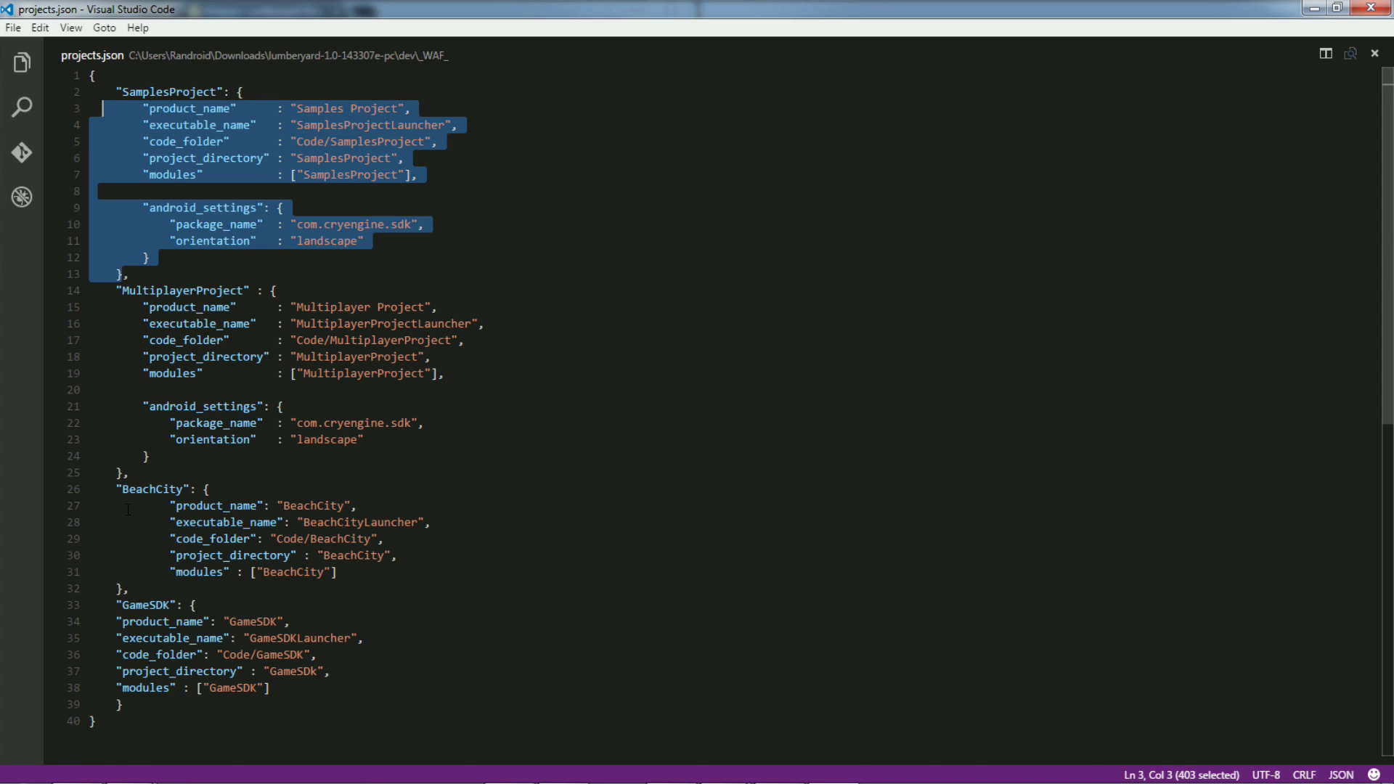
pyautogui.click(131, 473)
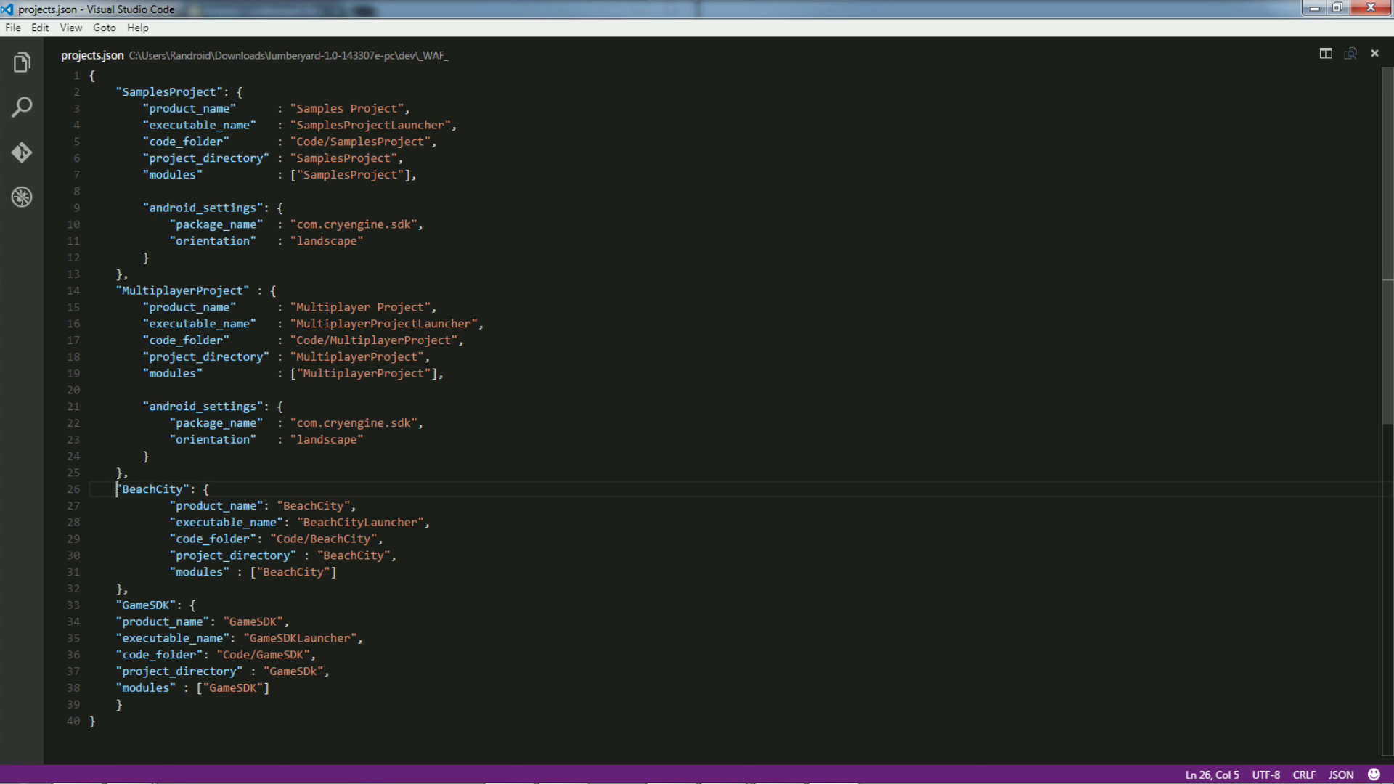
pyautogui.moveTo(116, 489); pyautogui.dragTo(122, 588)
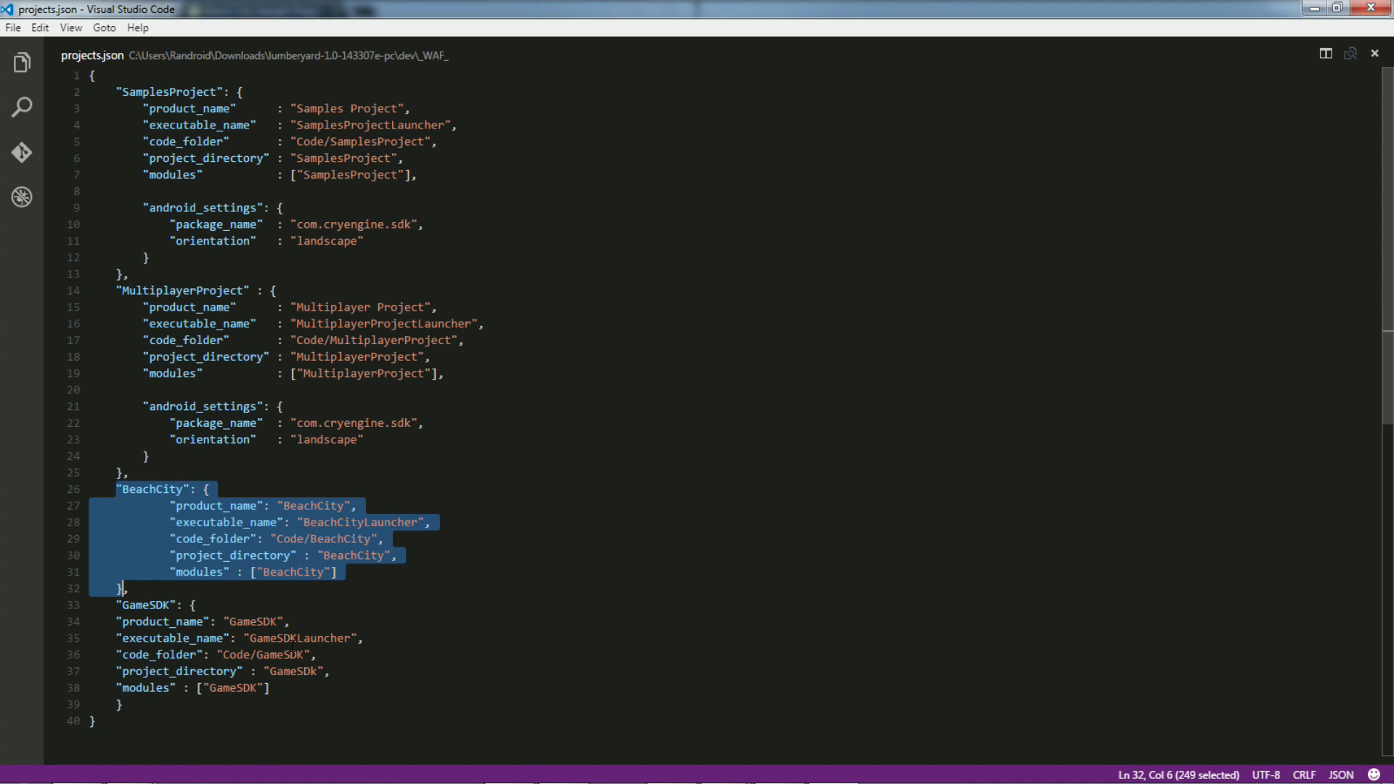
pyautogui.click(77, 766)
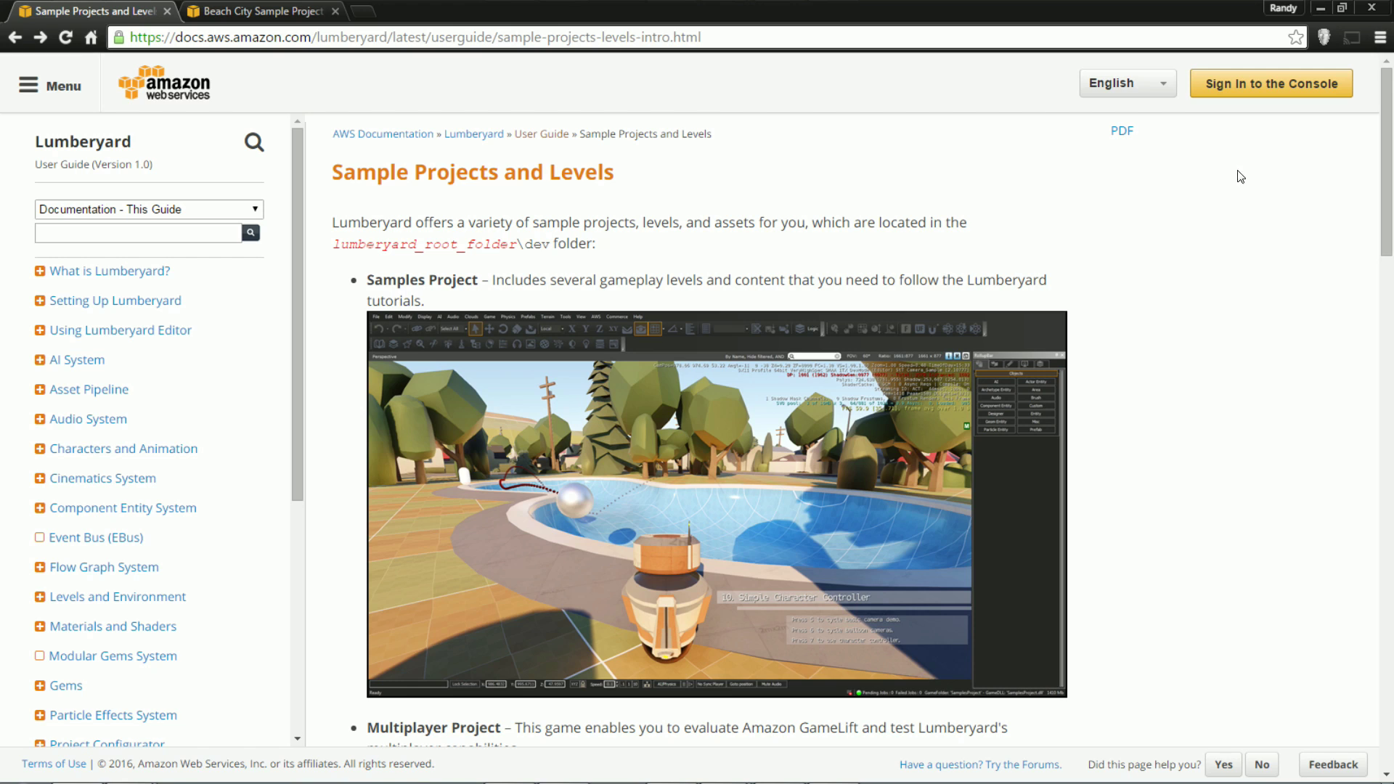
pyautogui.moveTo(1388, 168); pyautogui.dragTo(1391, 379)
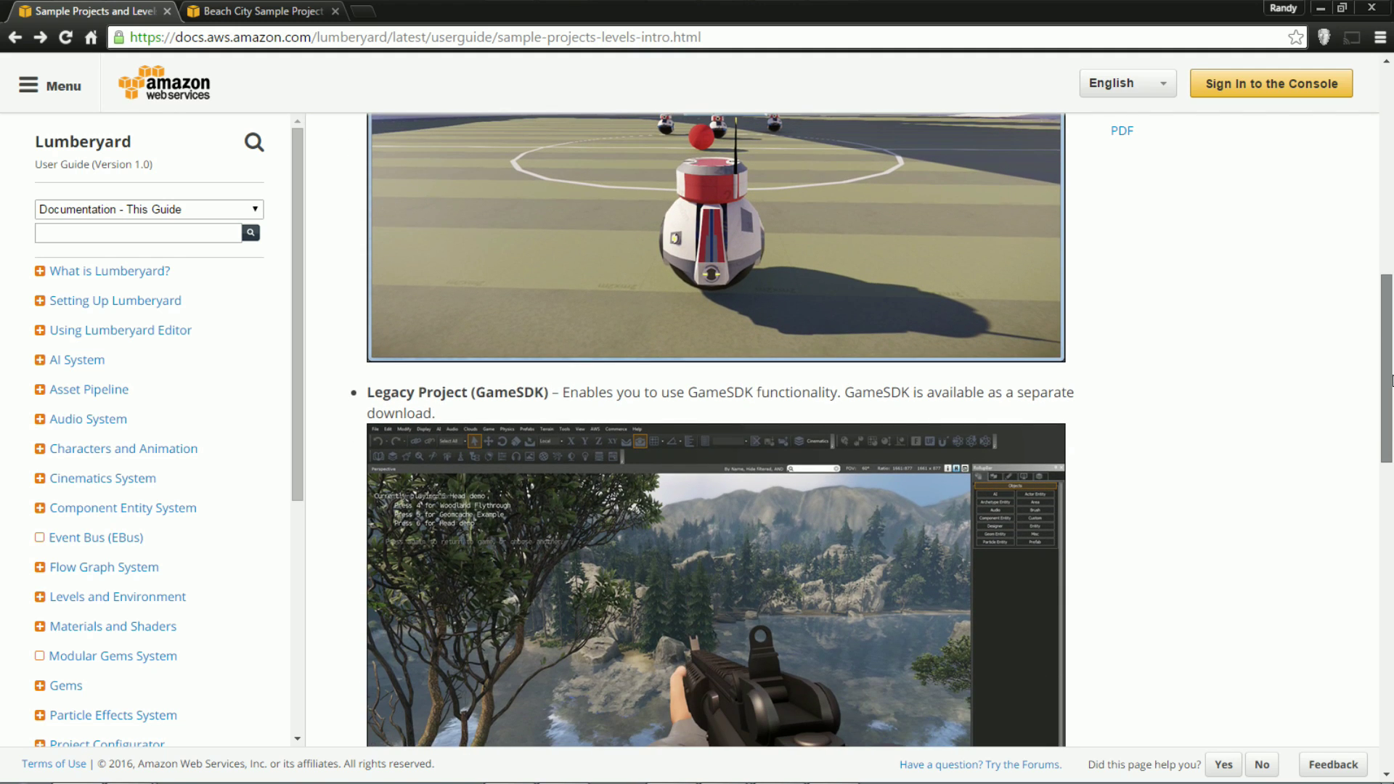
pyautogui.moveTo(1391, 378); pyautogui.dragTo(1391, 498)
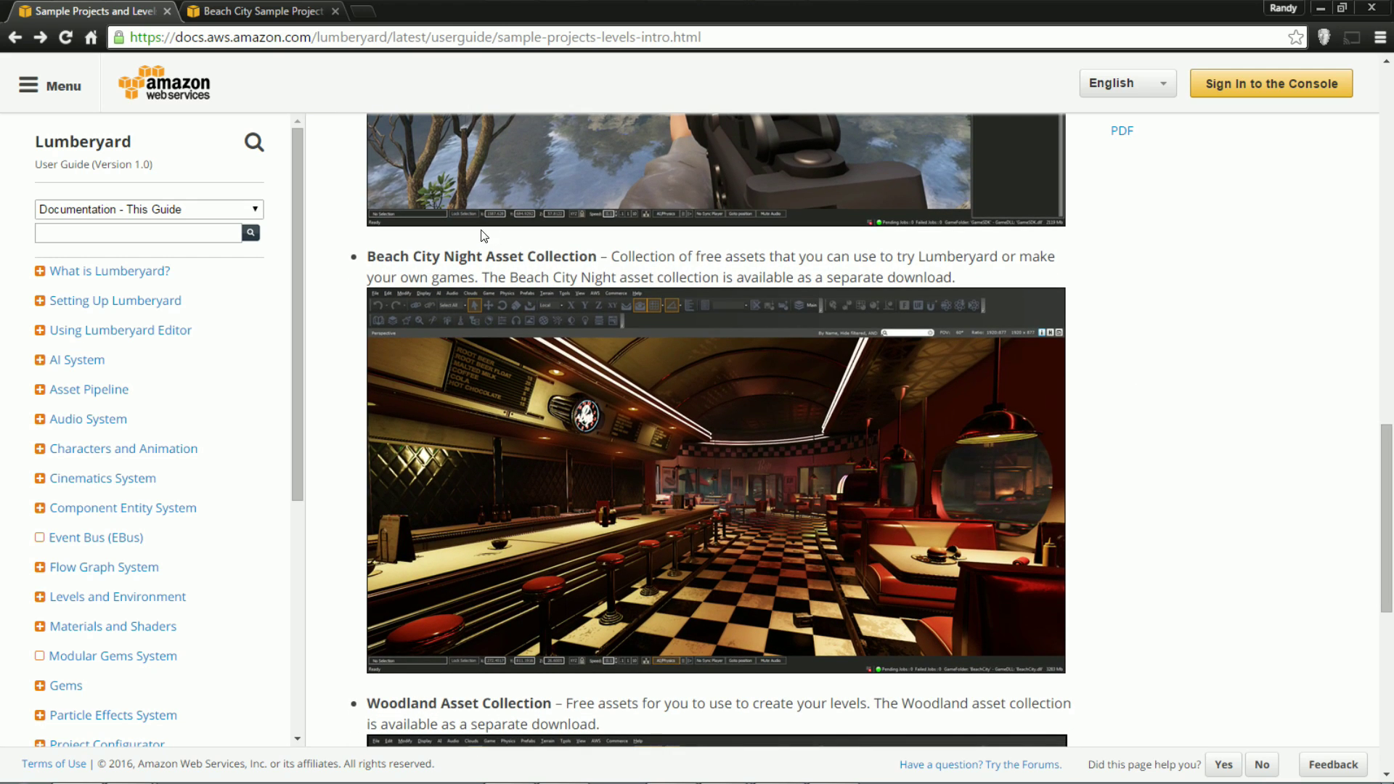
pyautogui.scroll(-6, 1390, 493)
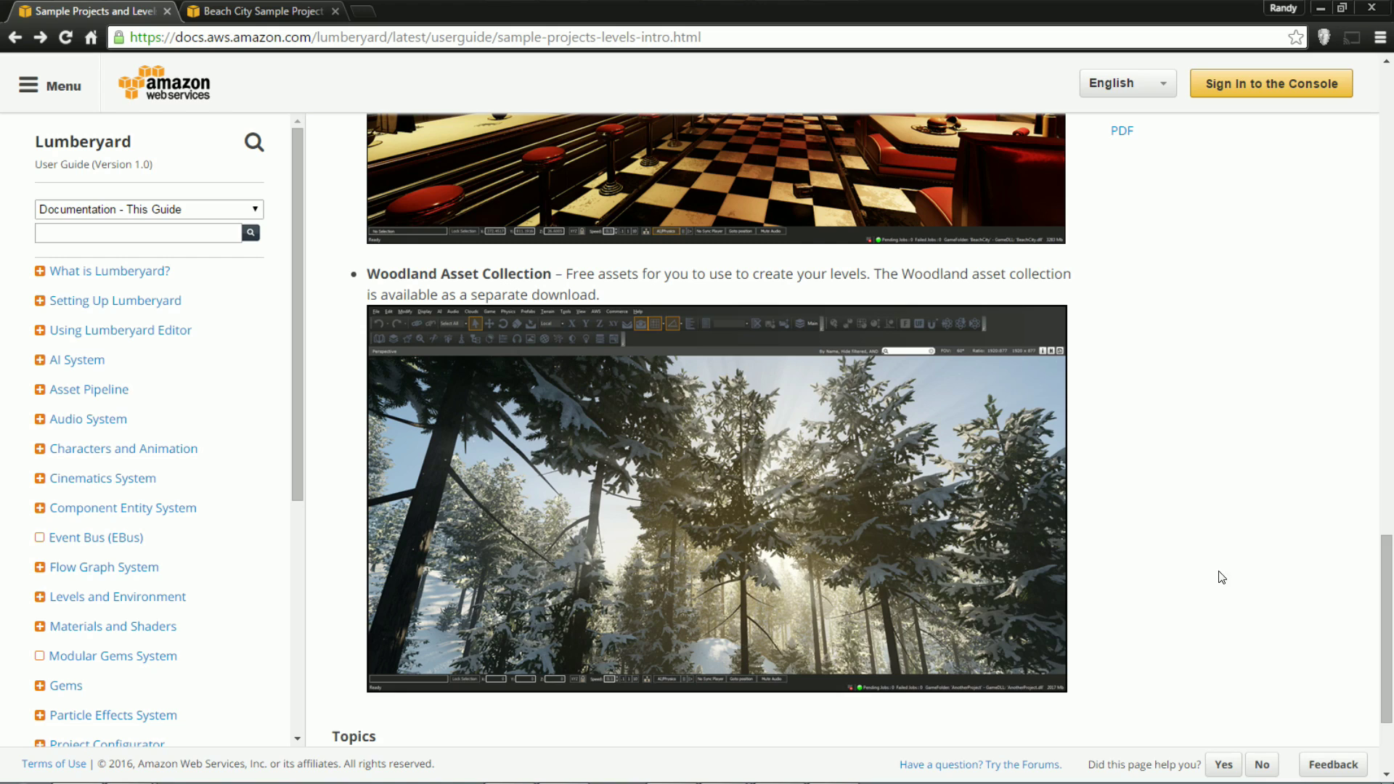
pyautogui.scroll(-3, 1383, 616)
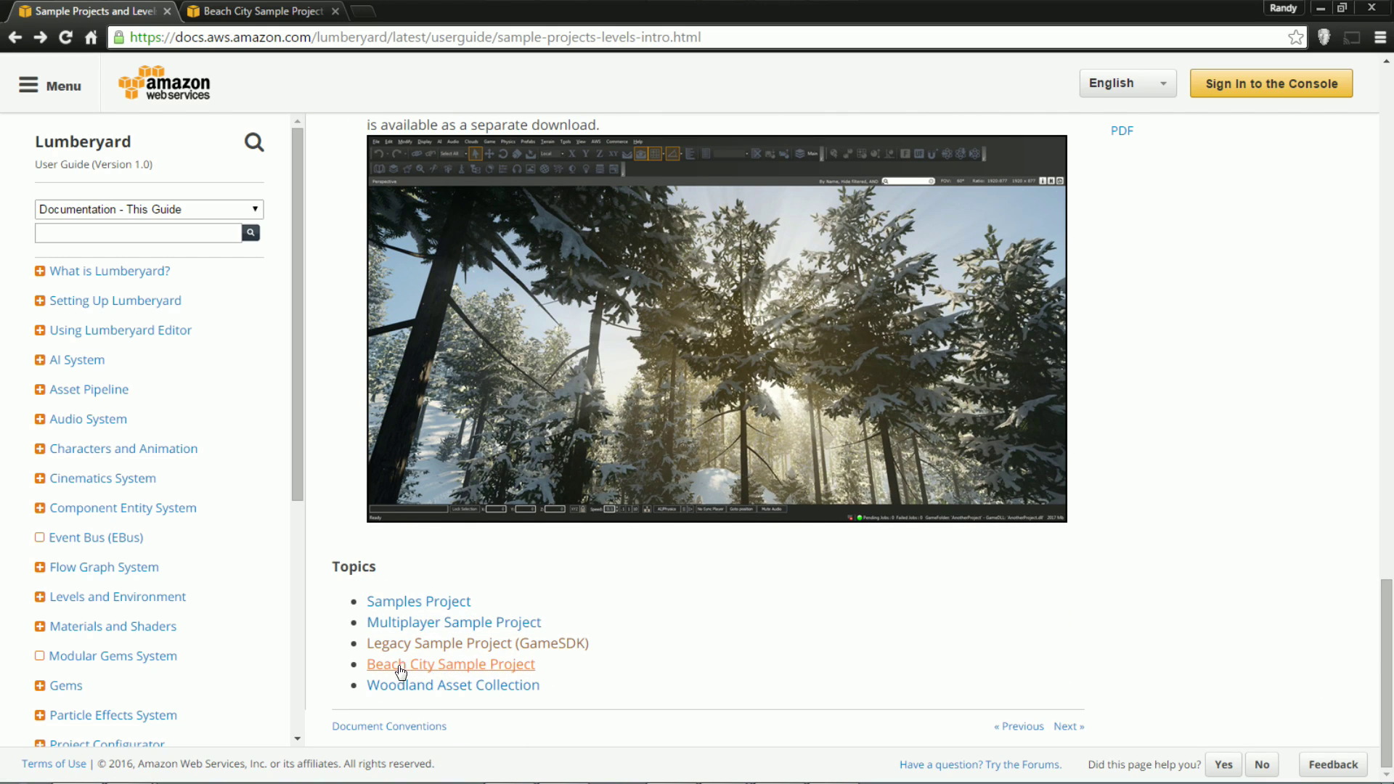
# Step: Open the Beach City Sample Project page and select its BeachCity projects.json snippet
pyautogui.click(451, 665)
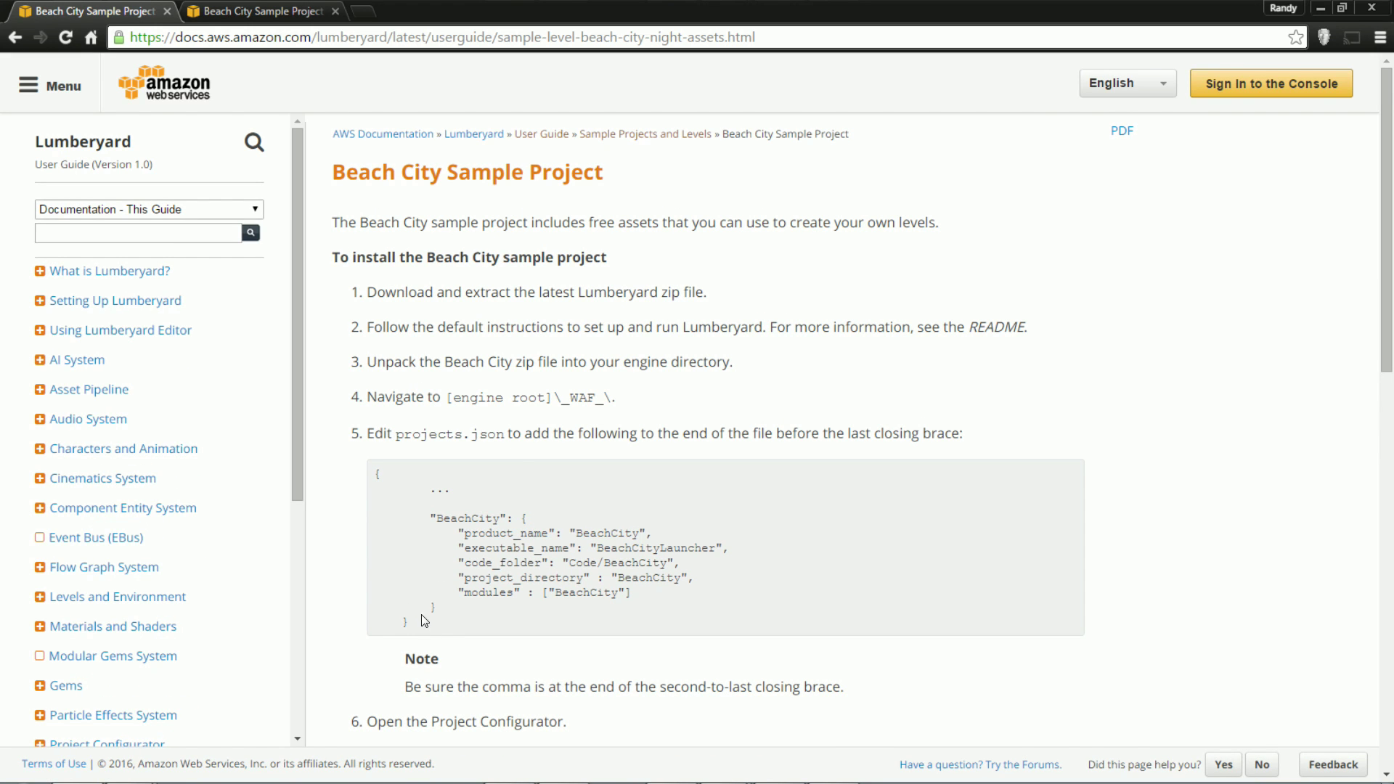
pyautogui.moveTo(451, 609); pyautogui.dragTo(414, 517)
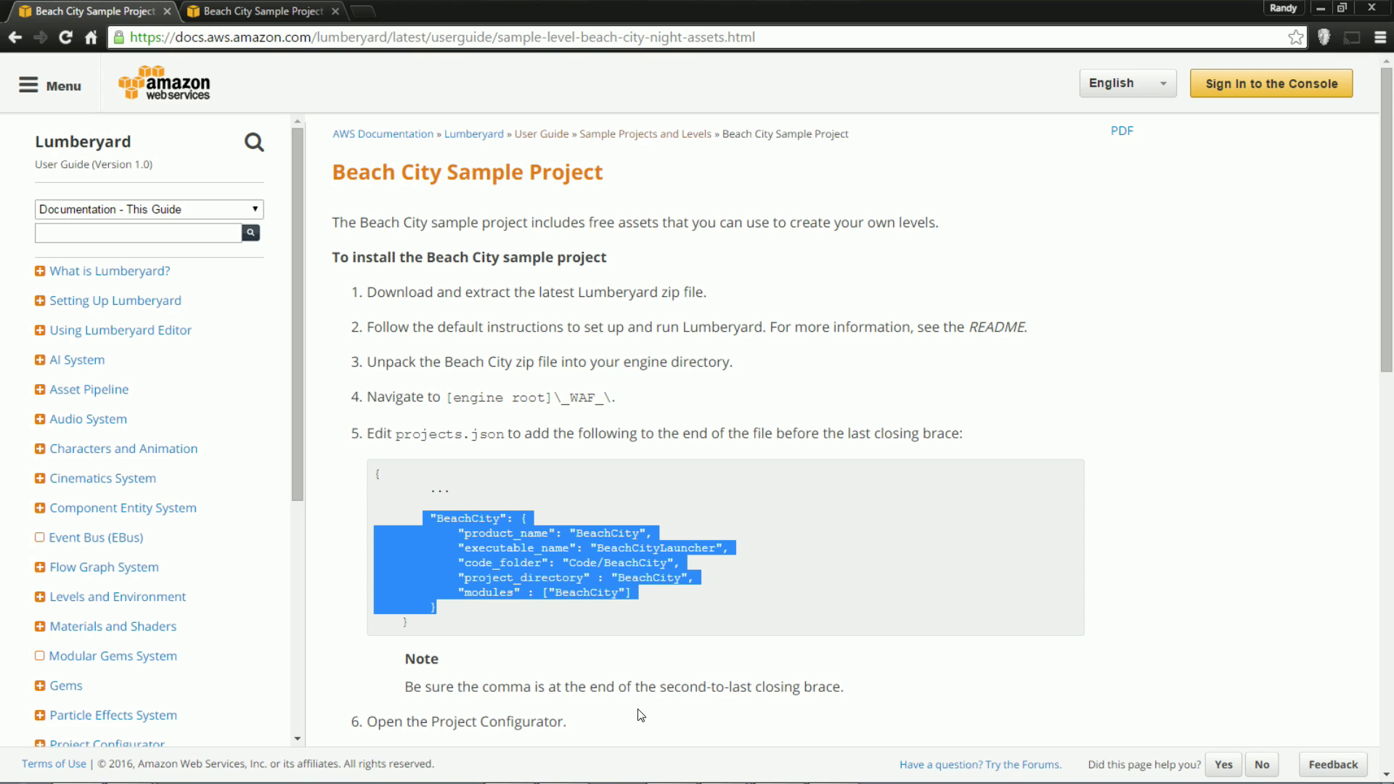
# Step: Save all open files in VS Code, including projects.json
pyautogui.click(834, 767)
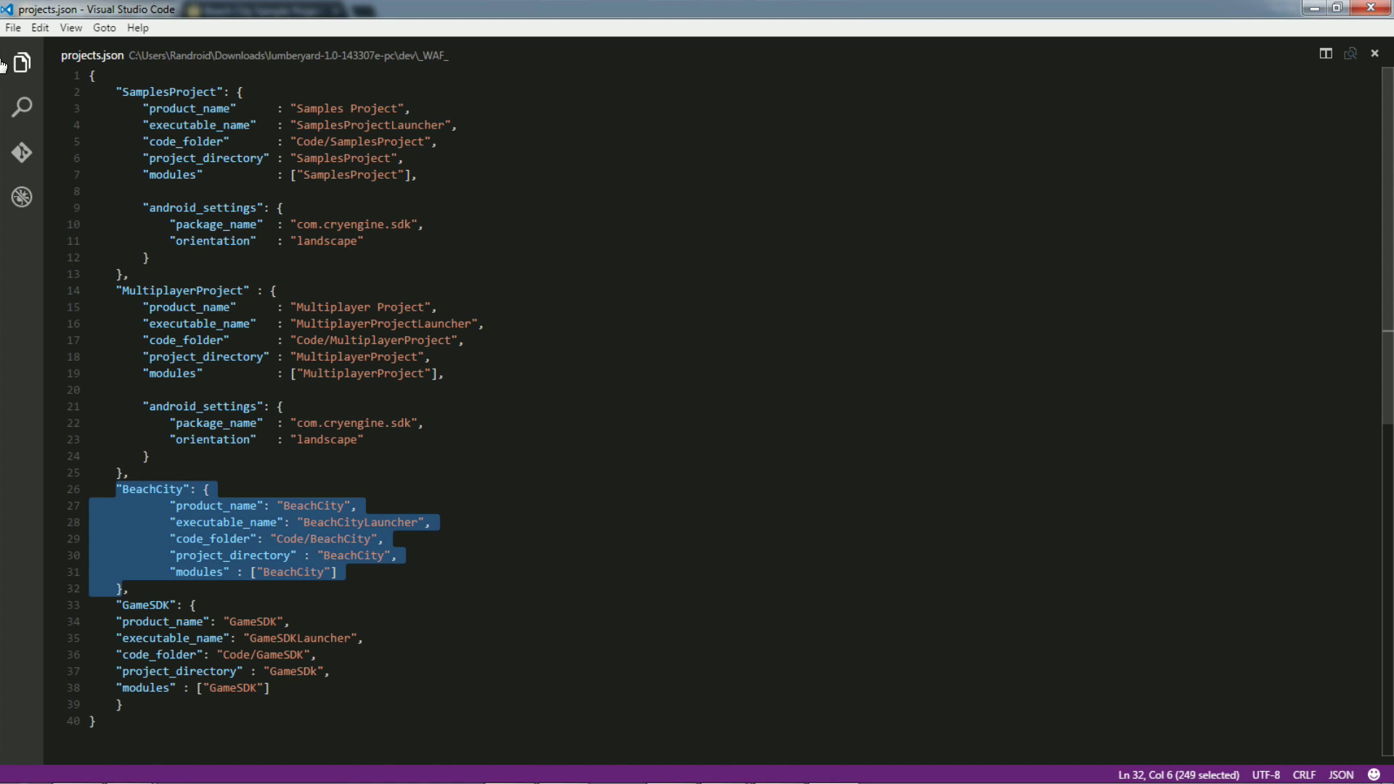
pyautogui.click(13, 28)
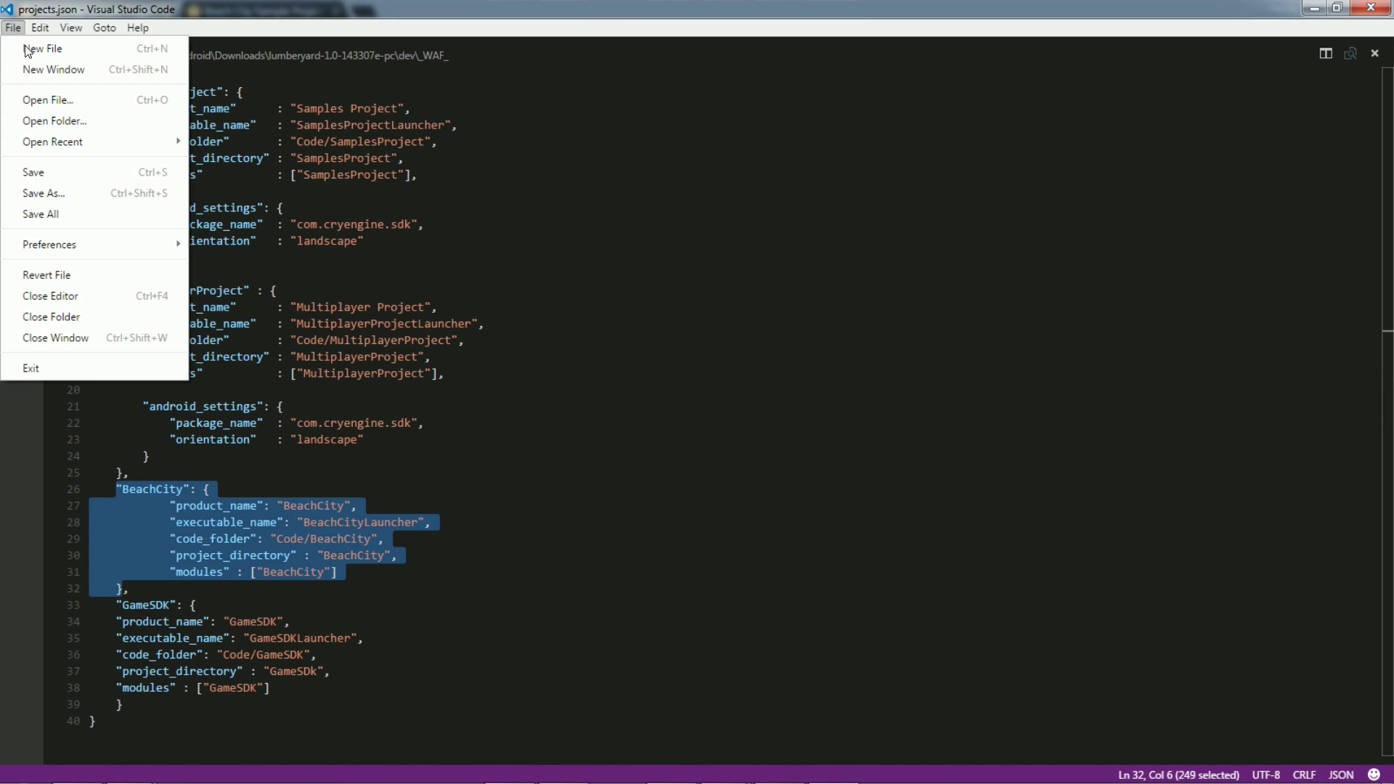
pyautogui.click(51, 212)
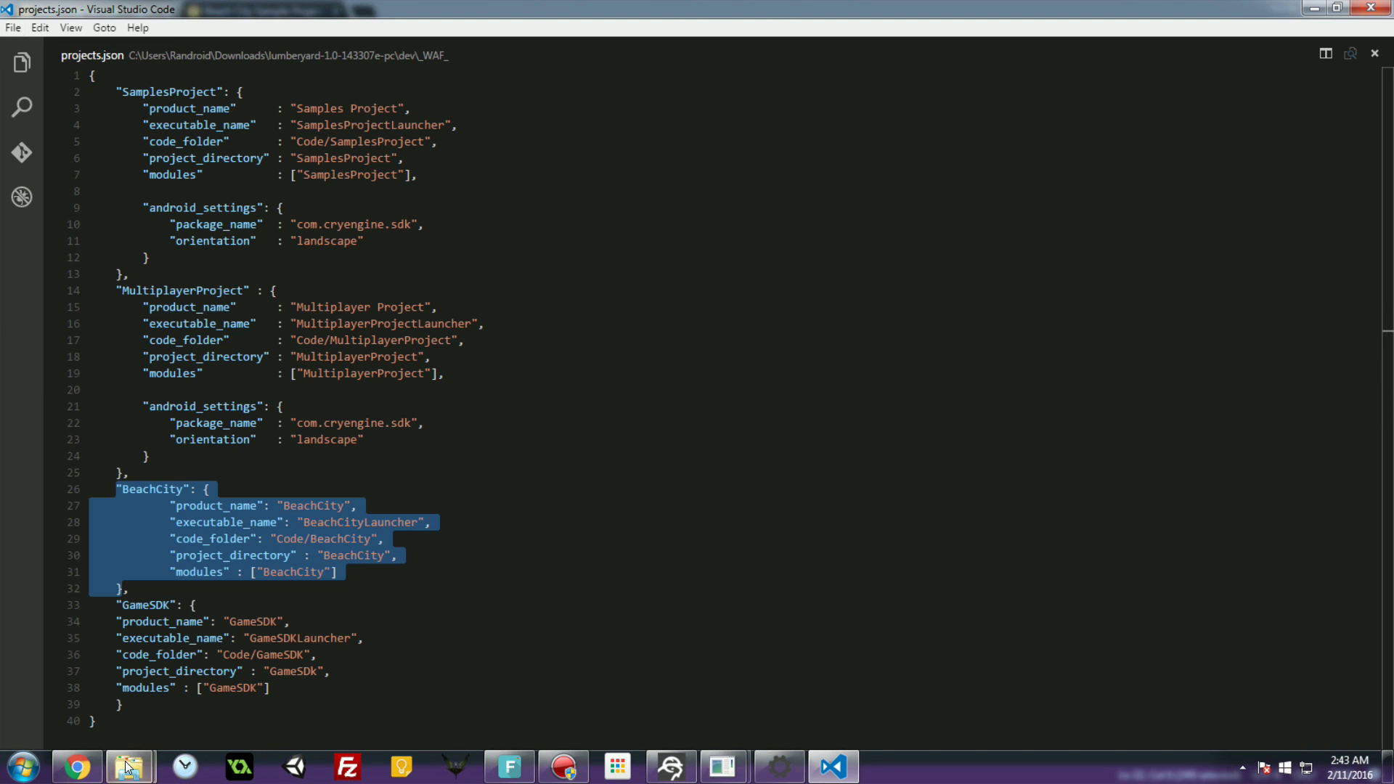
# Step: Open the engine's dev\Bin64 folder and launch ProjectConfigurator.exe
pyautogui.moveTo(127, 767)
pyautogui.click(108, 675)
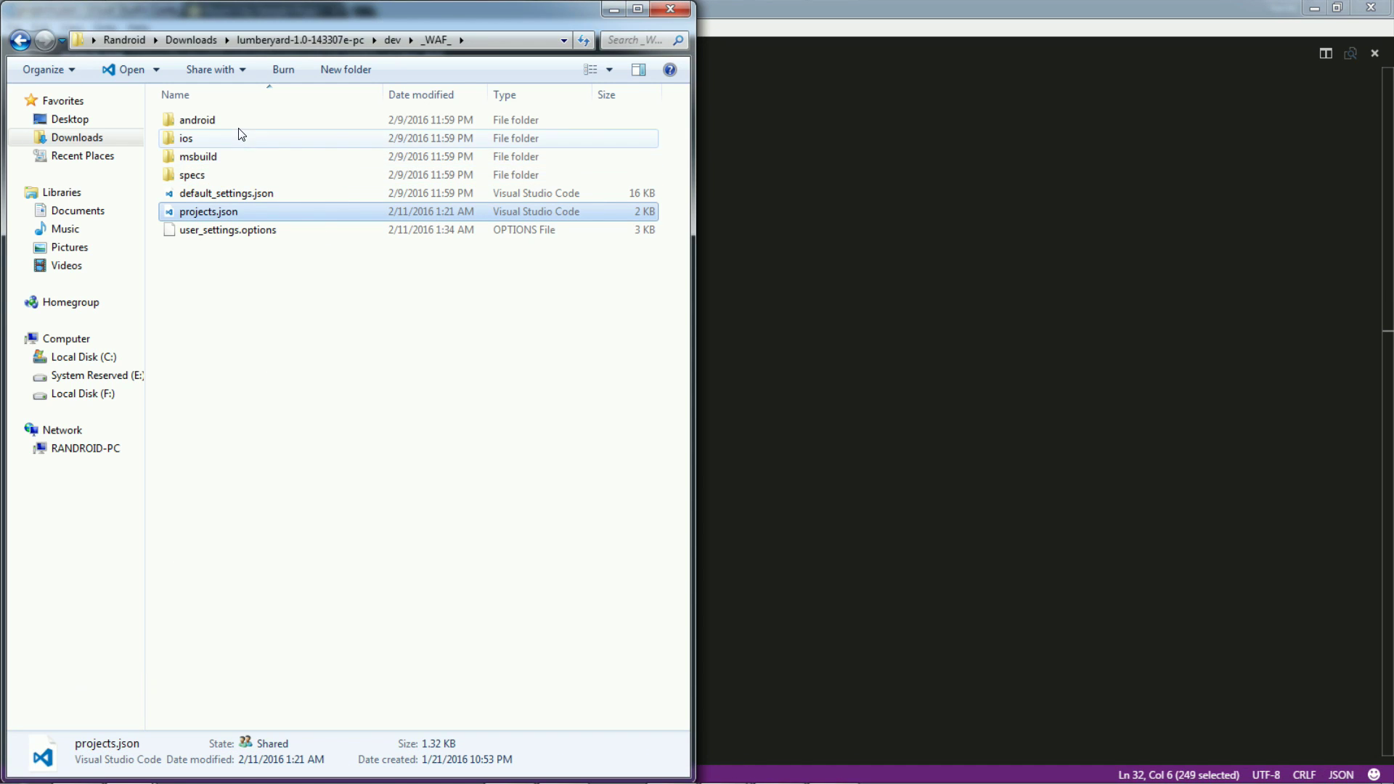
pyautogui.click(392, 41)
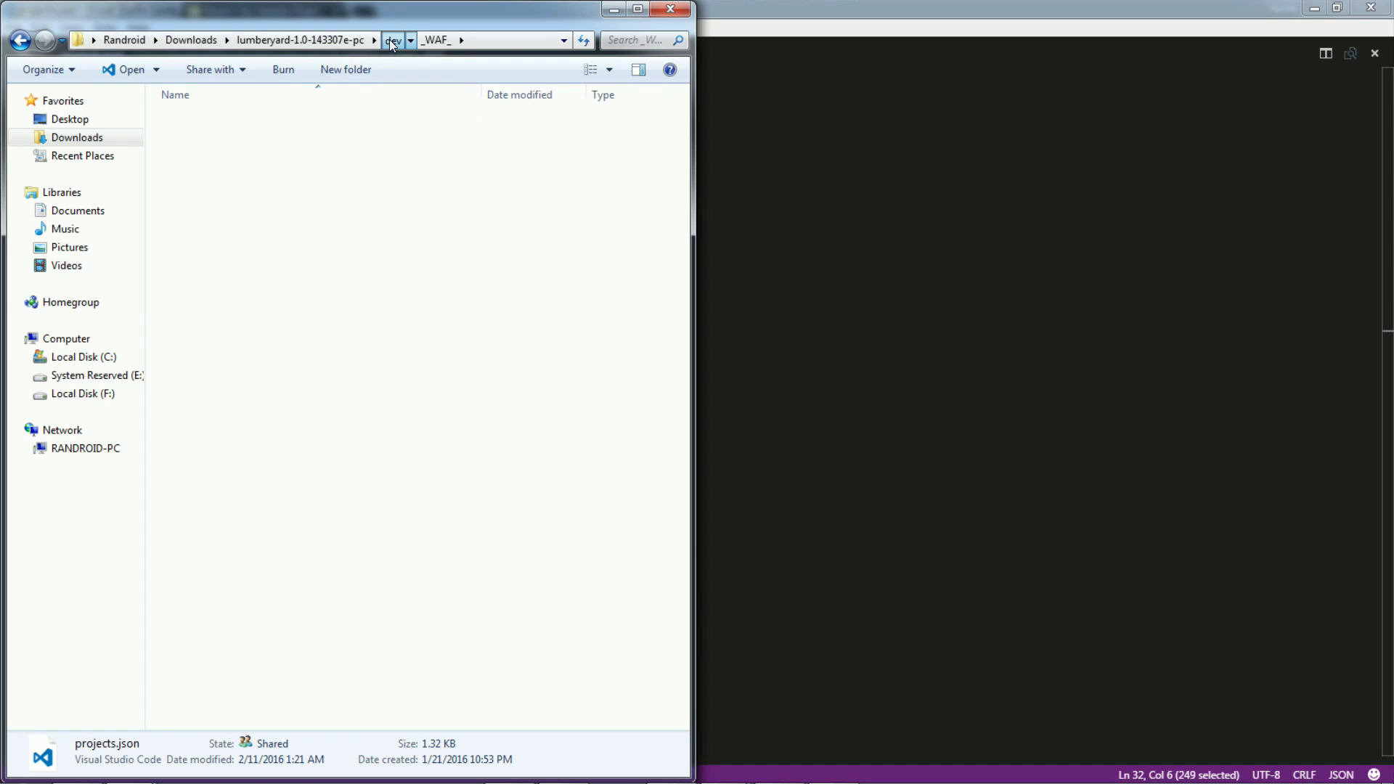
pyautogui.doubleClick(194, 160)
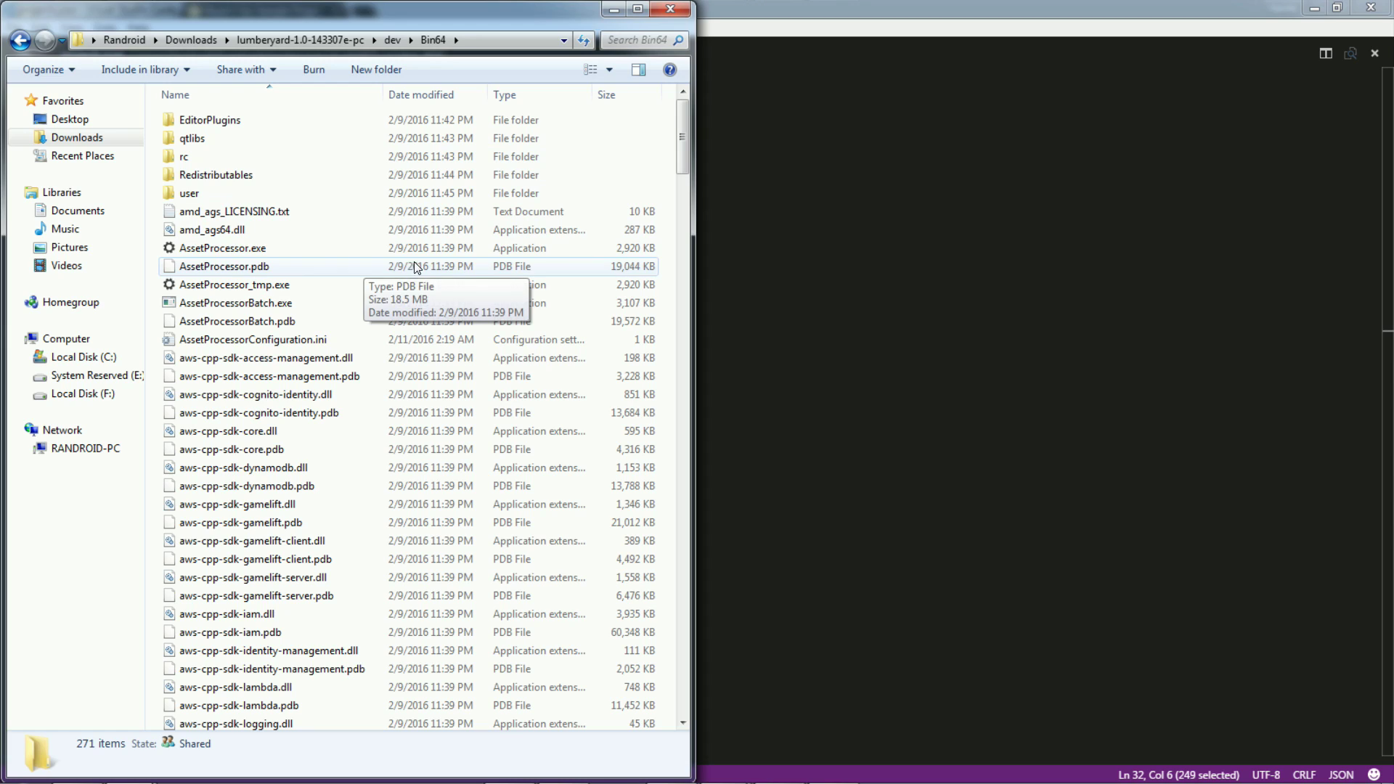
pyautogui.click(247, 228)
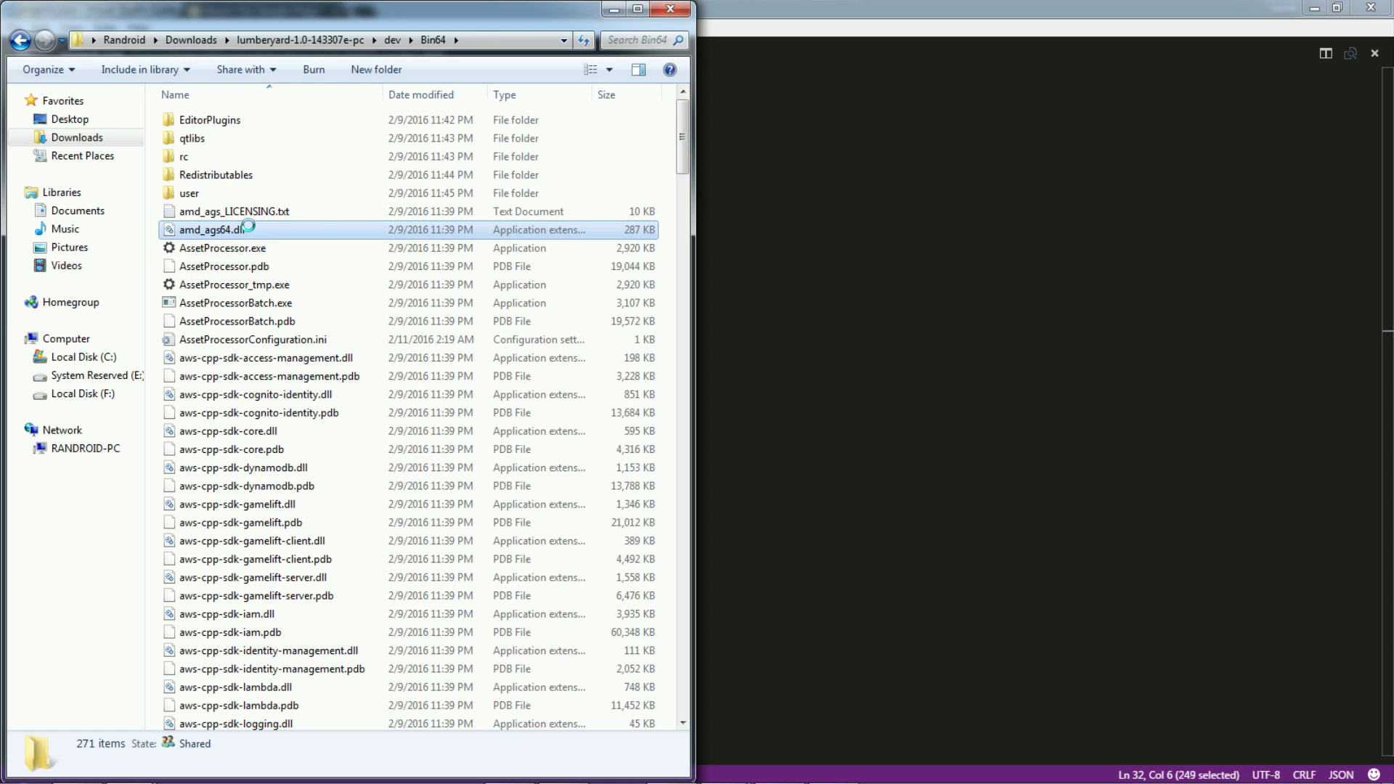
pyautogui.write('p')
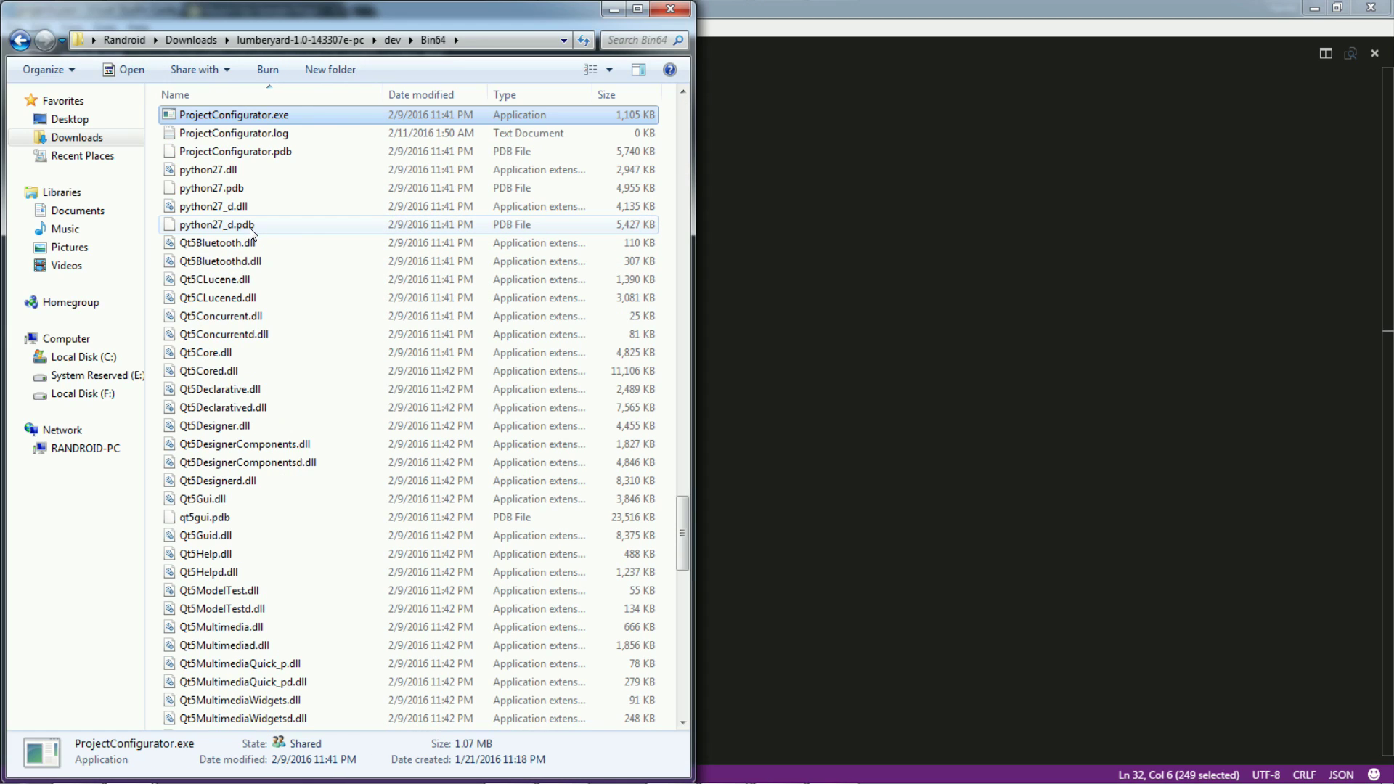
pyautogui.doubleClick(255, 116)
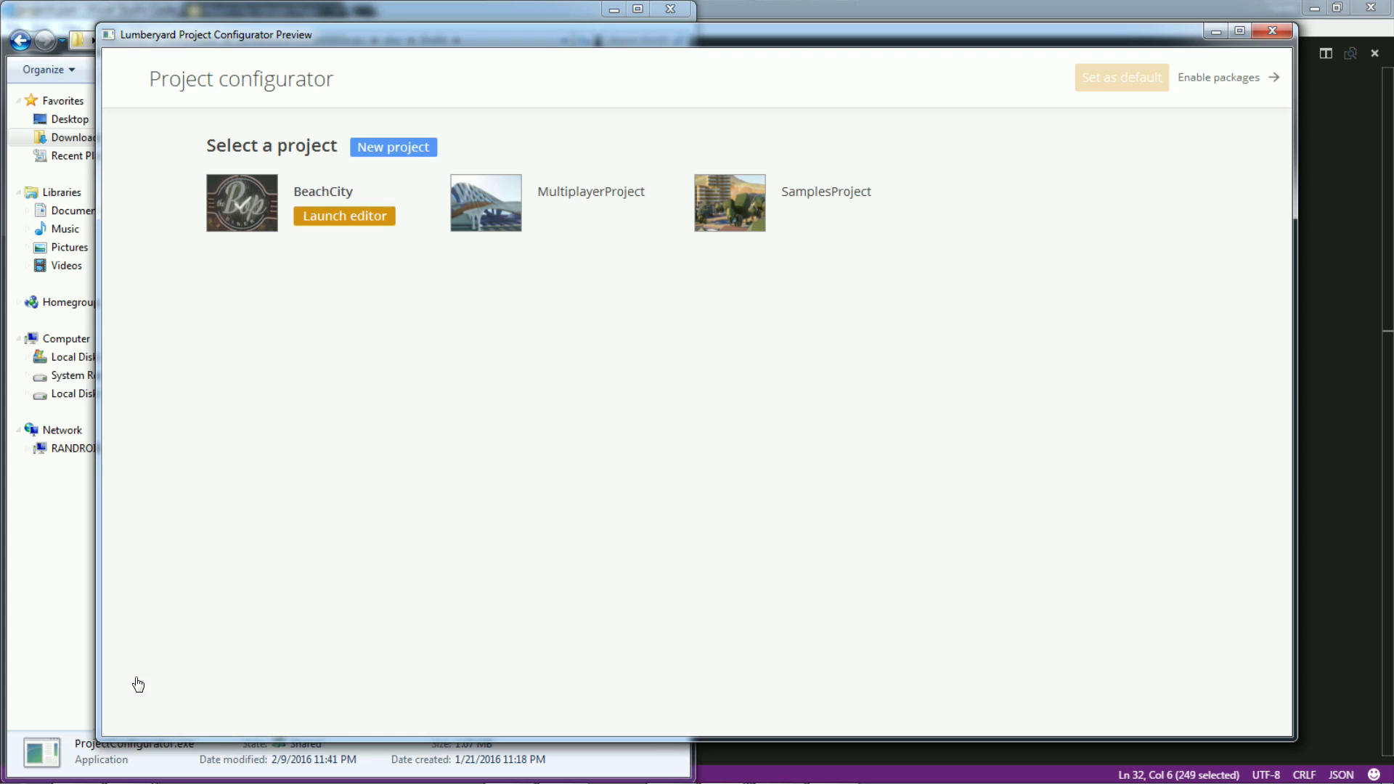
# Step: Switch between Lumberyard Launcher and Project Configurator, then bring up the Asset Processor job list
pyautogui.moveTo(779, 768)
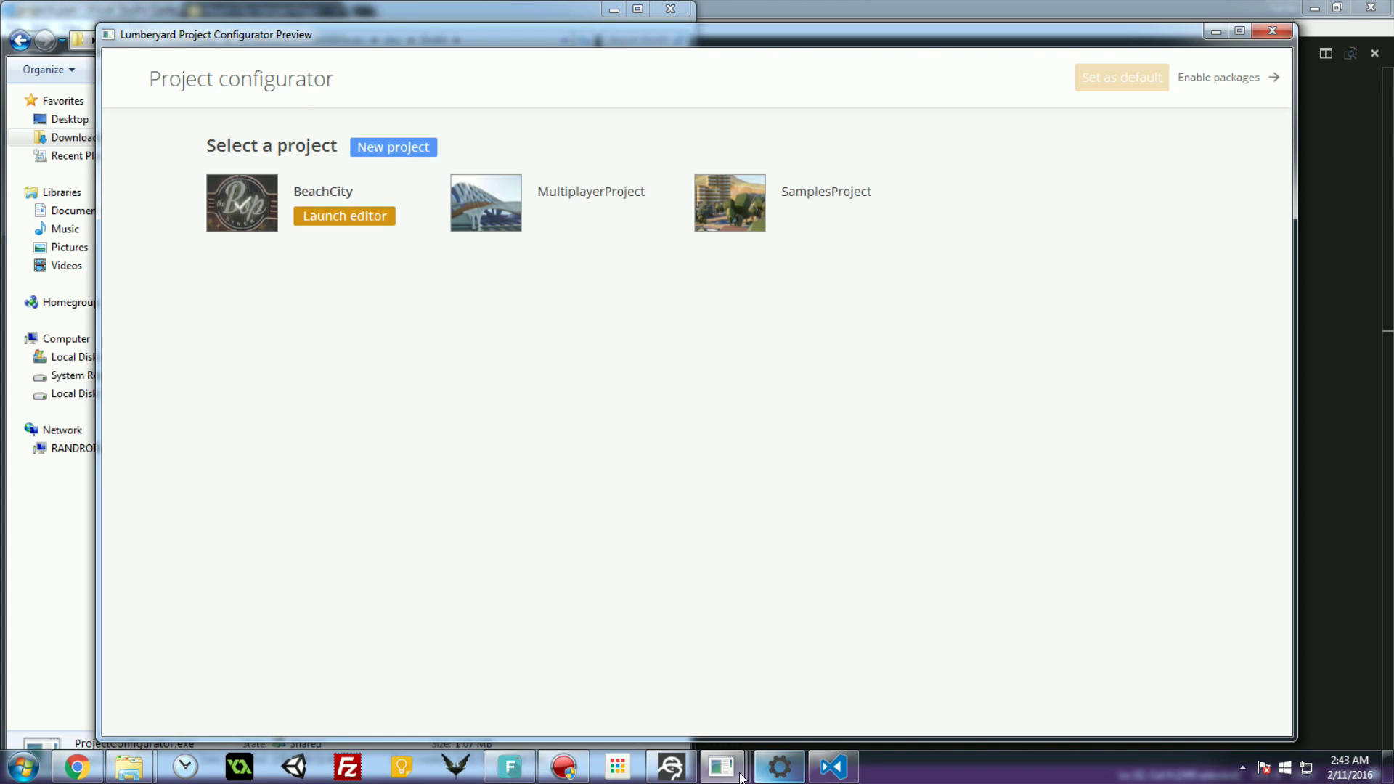
pyautogui.click(672, 767)
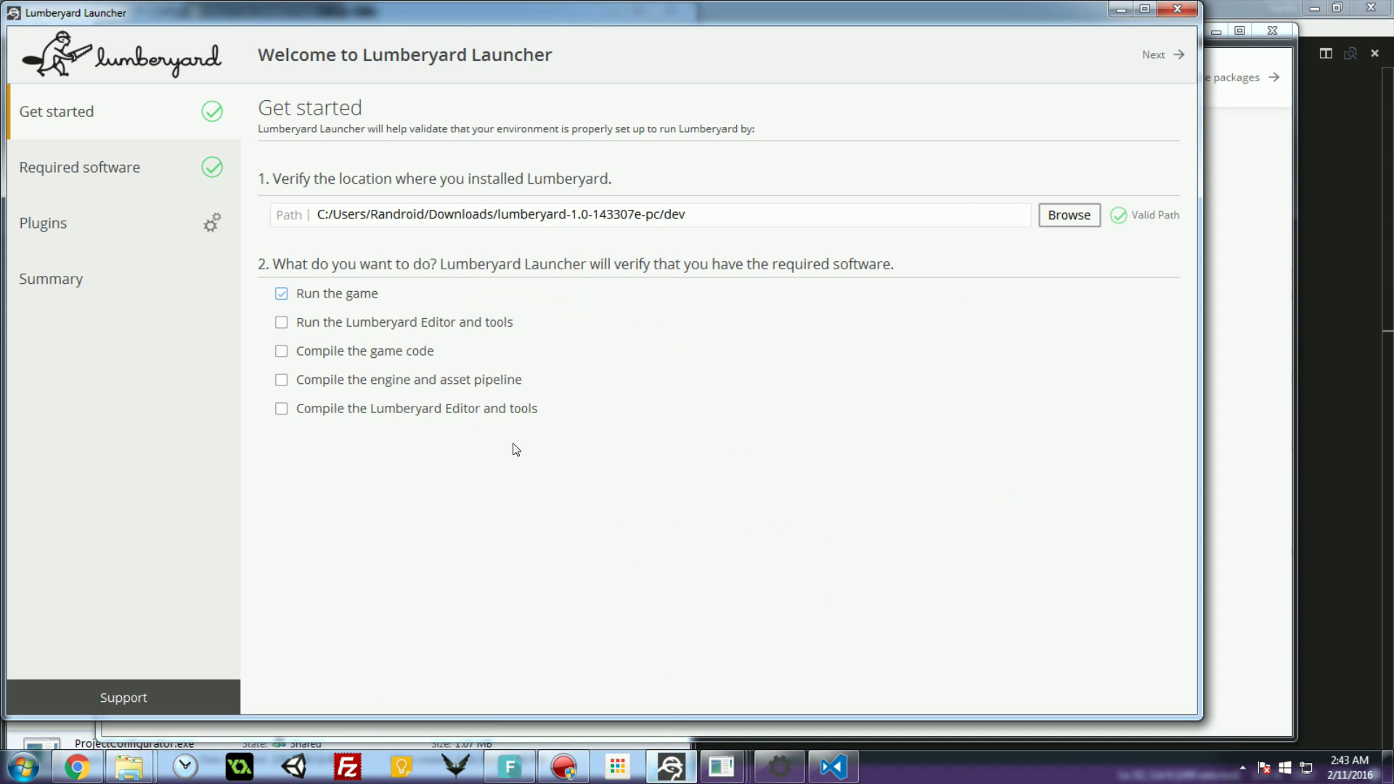
pyautogui.click(1238, 333)
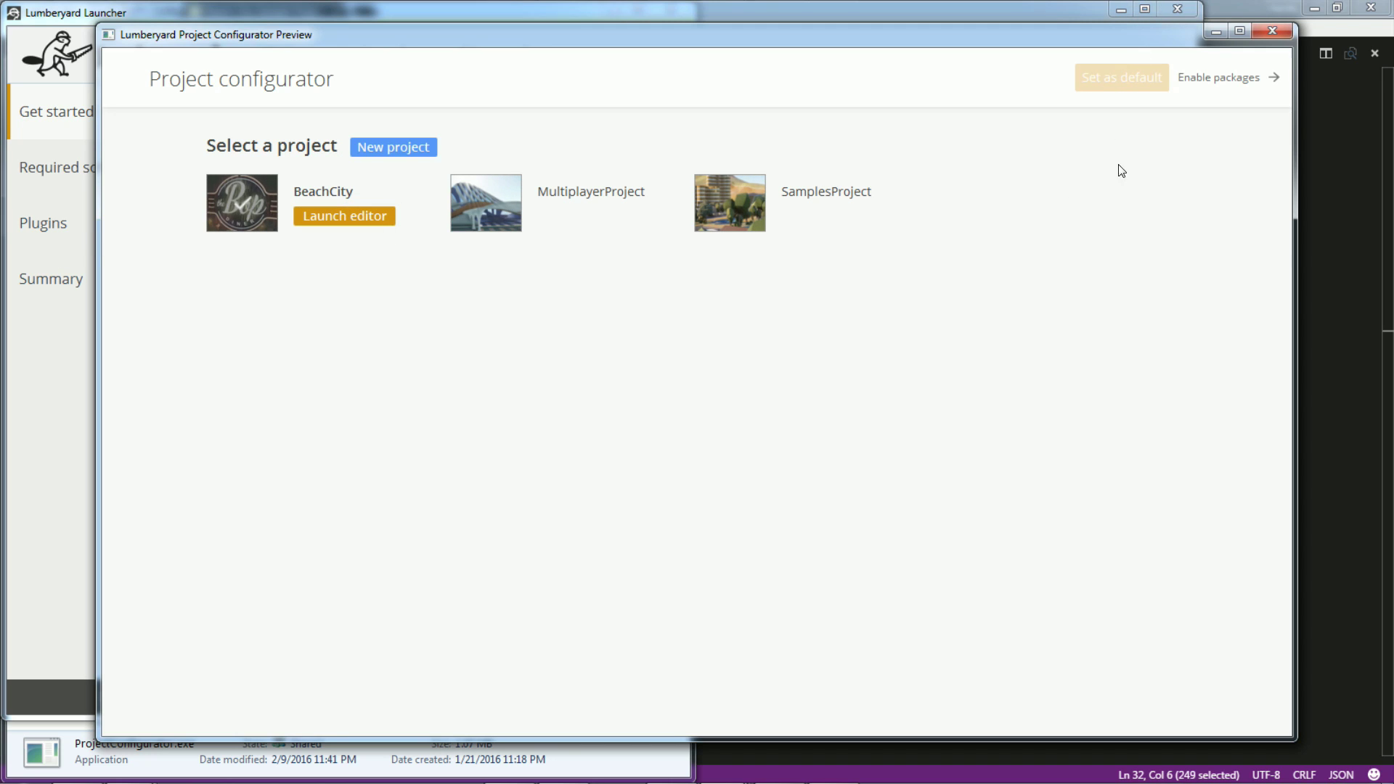
pyautogui.moveTo(874, 771)
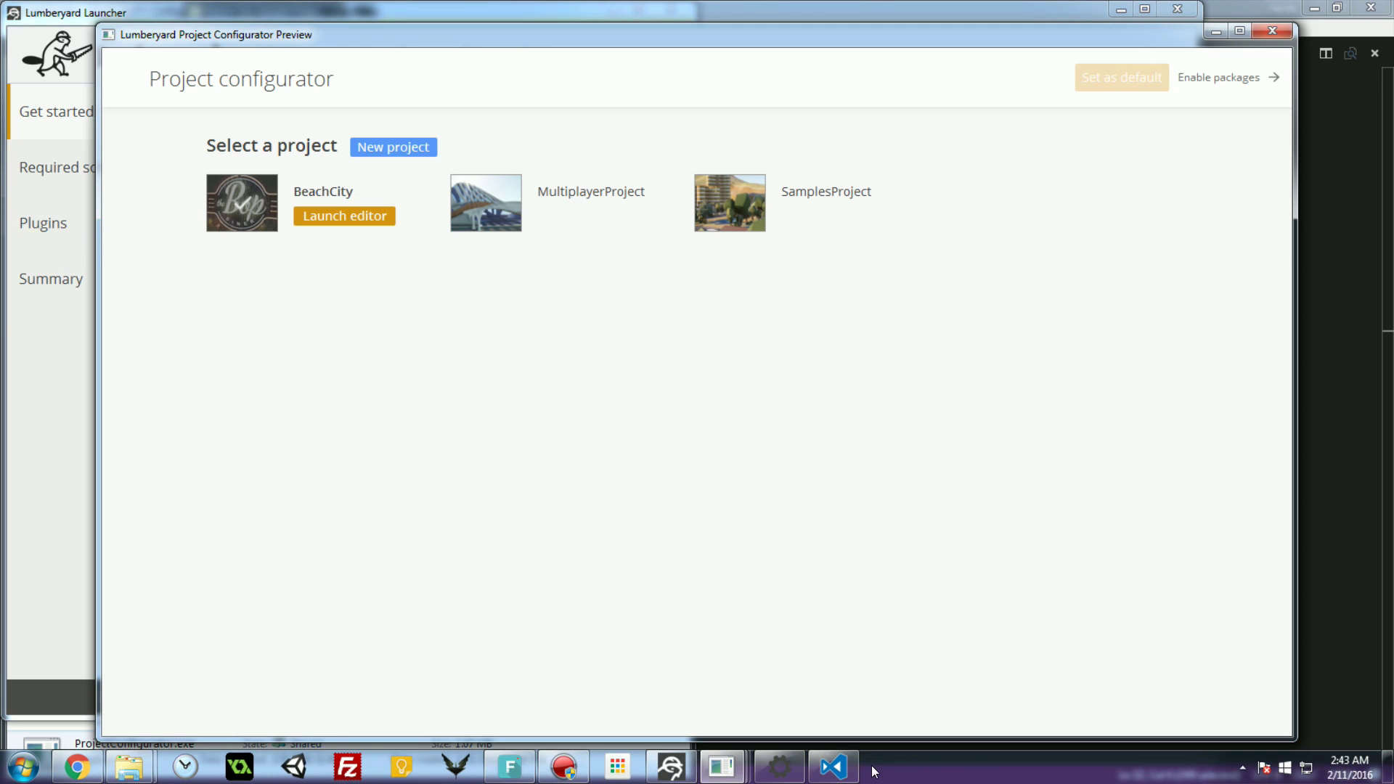
pyautogui.click(798, 766)
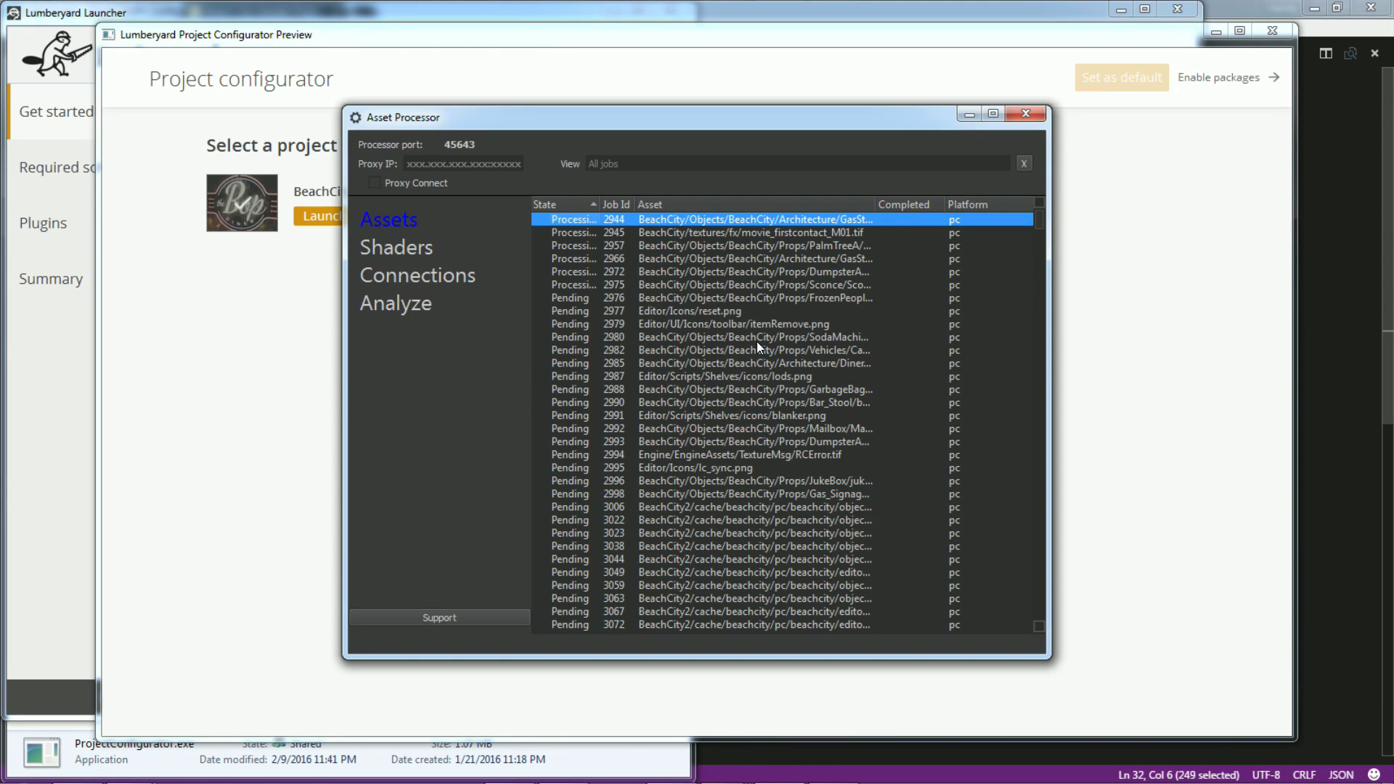
pyautogui.moveTo(1039, 225); pyautogui.dragTo(1042, 688)
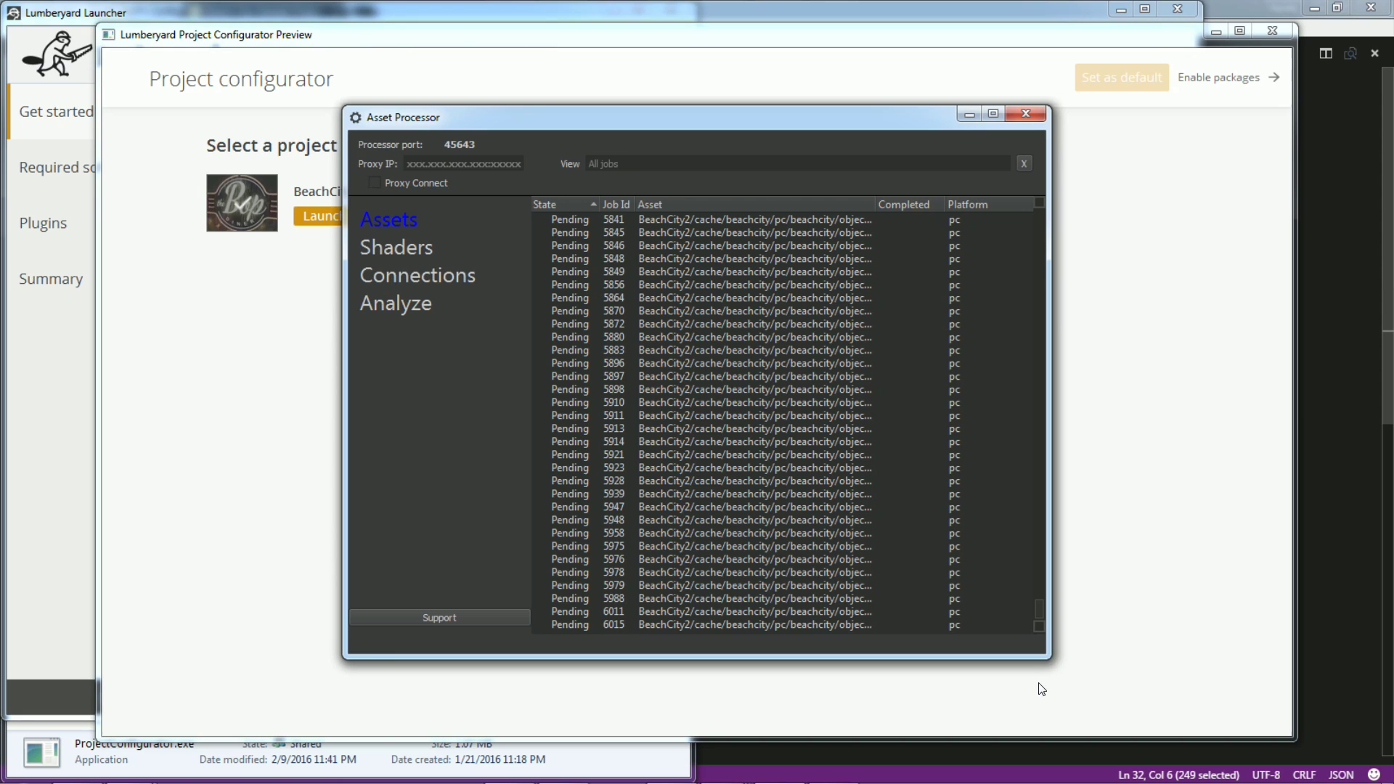
pyautogui.moveTo(1046, 619); pyautogui.dragTo(1055, 206)
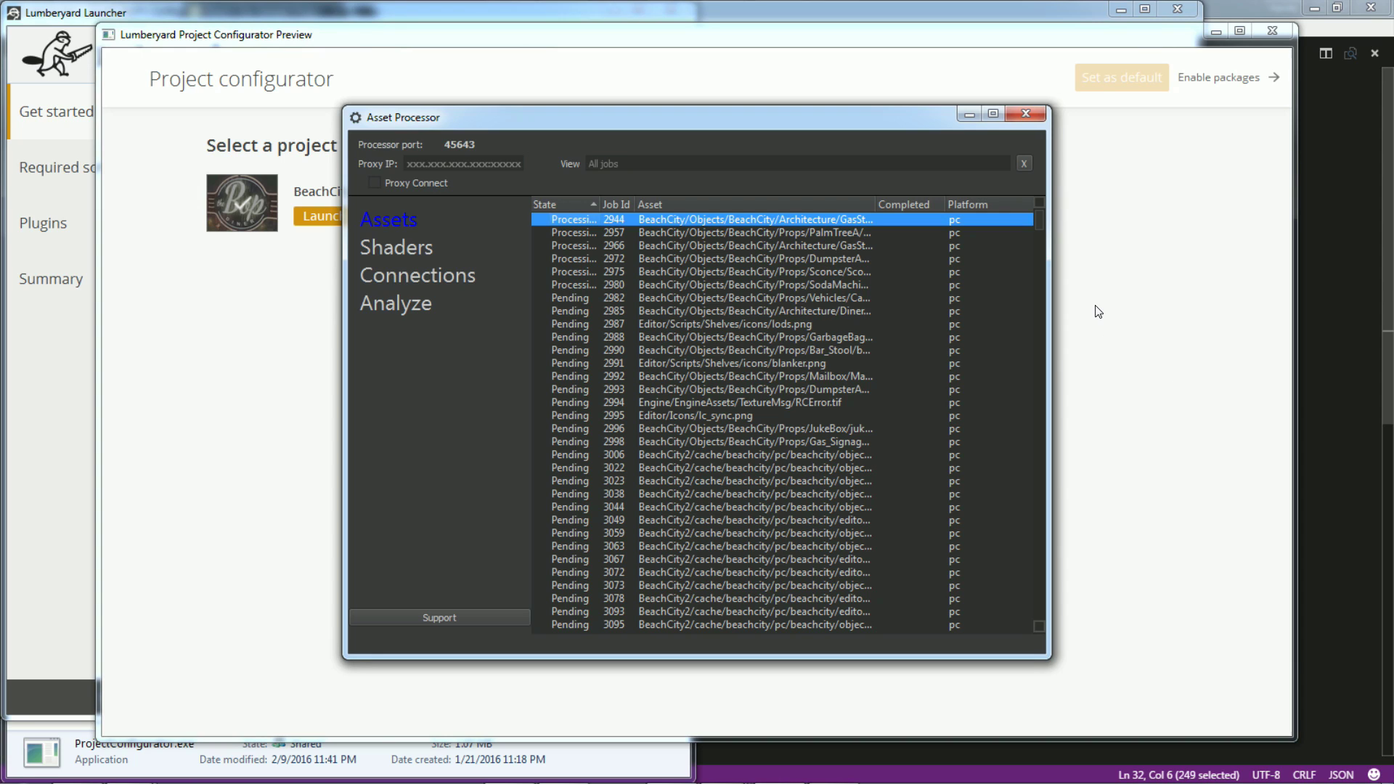
pyautogui.moveTo(1038, 221); pyautogui.dragTo(1039, 190)
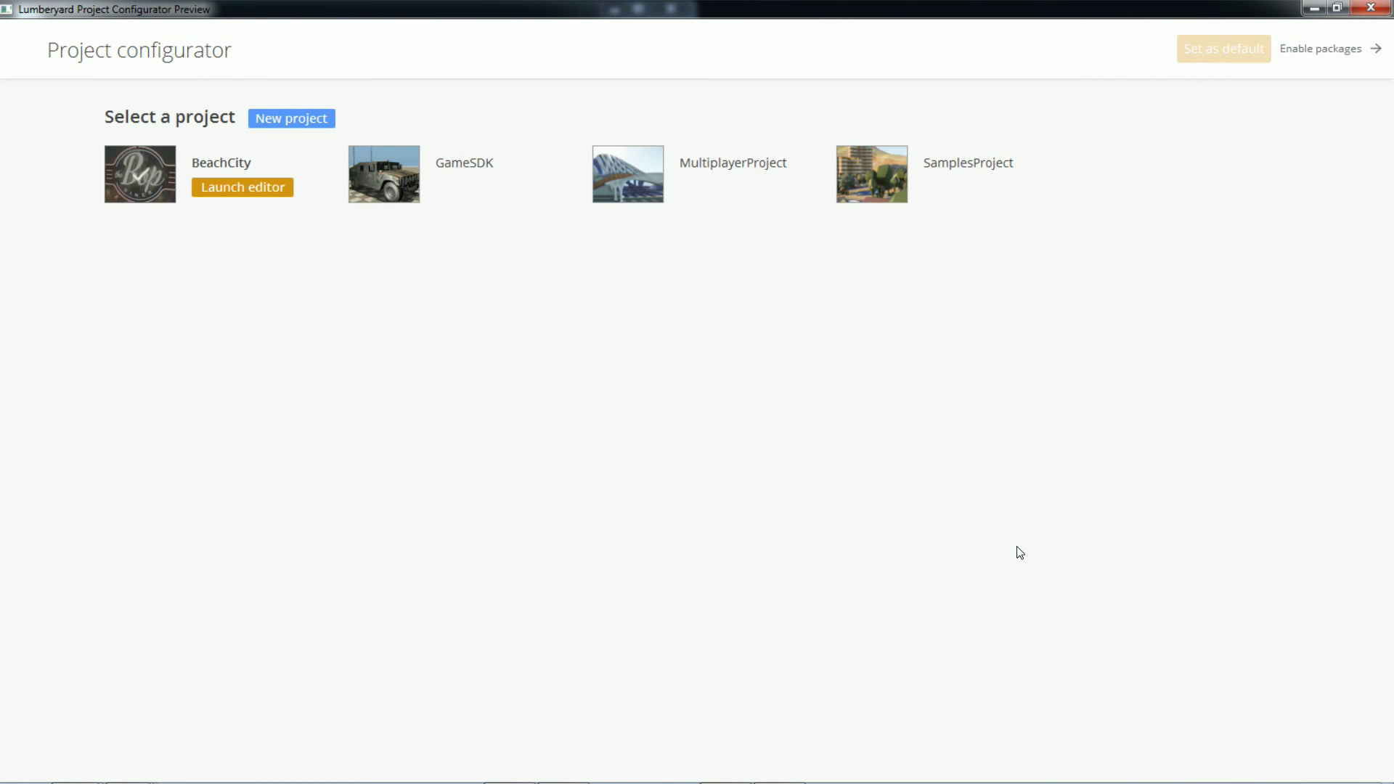
# Step: Launch Lumberyard Editor for the BeachCity project from the Project Configurator
pyautogui.click(267, 190)
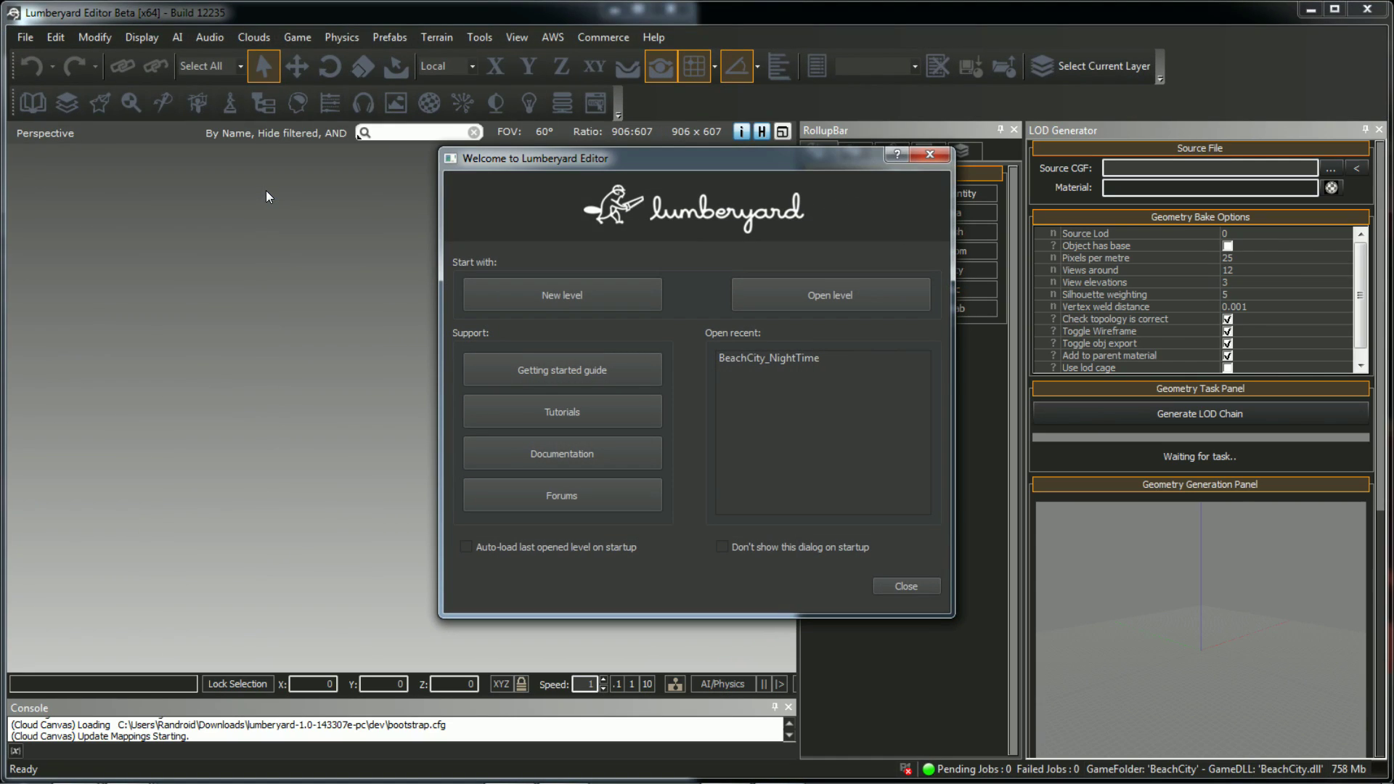
# Step: Open the BeachCity_NightTime level from the Levels folder
pyautogui.click(797, 301)
pyautogui.click(604, 286)
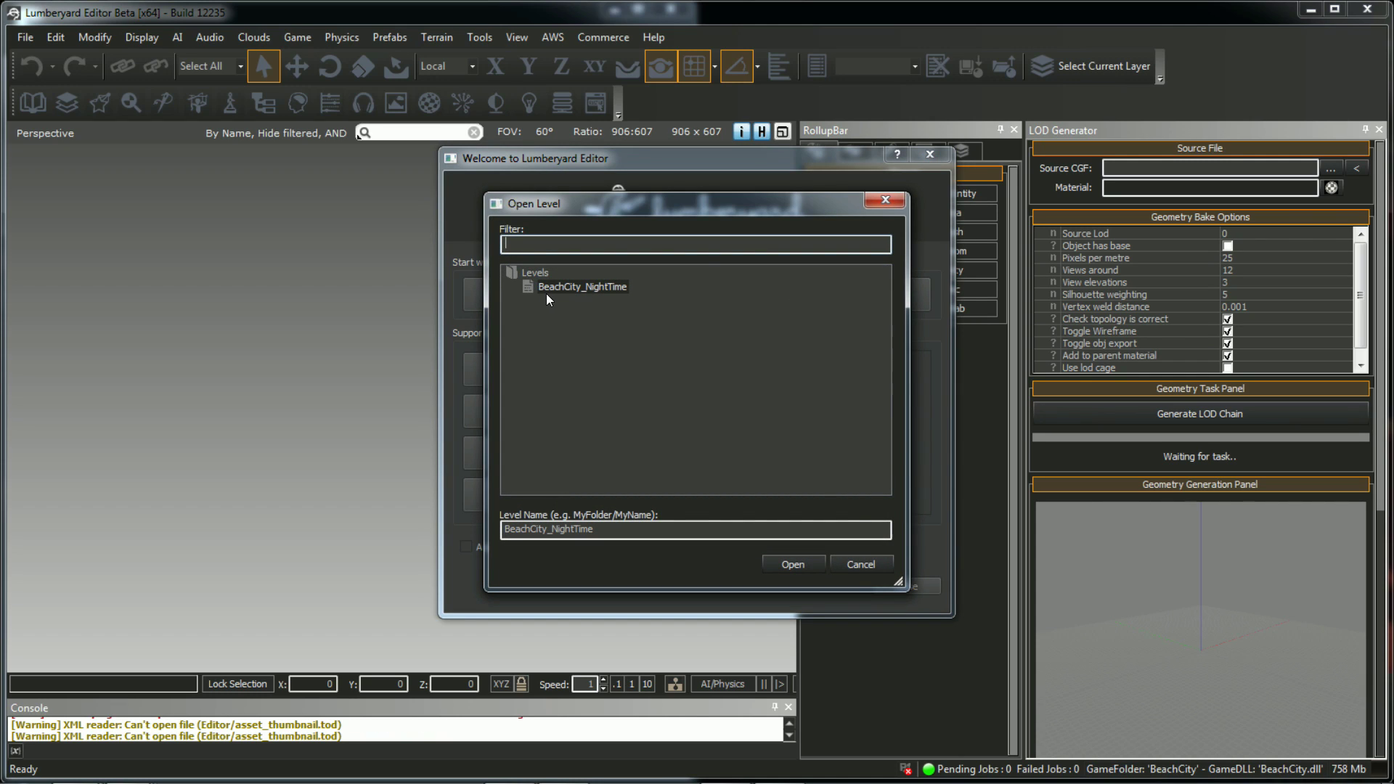
pyautogui.click(792, 563)
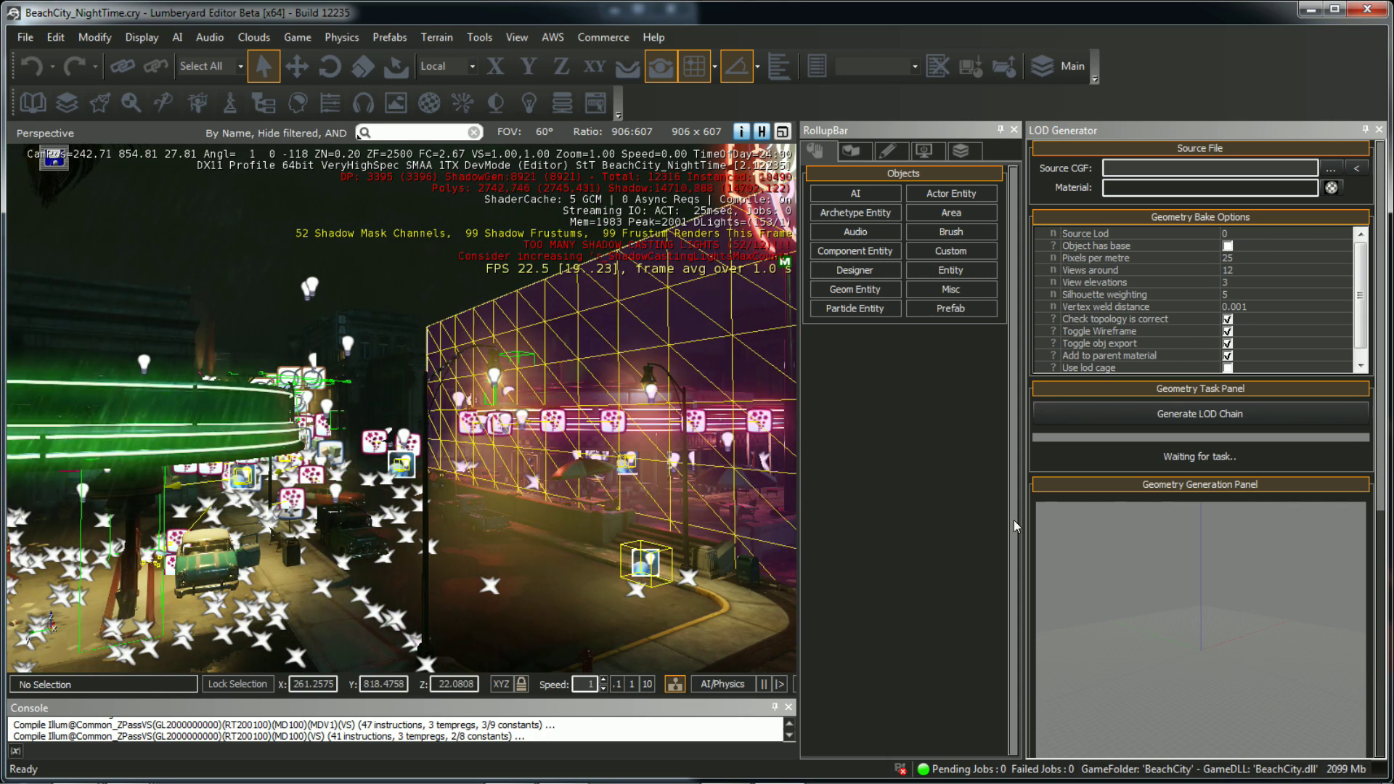
# Step: Preview the level in game mode, then exit back to editing
pyautogui.click(395, 66)
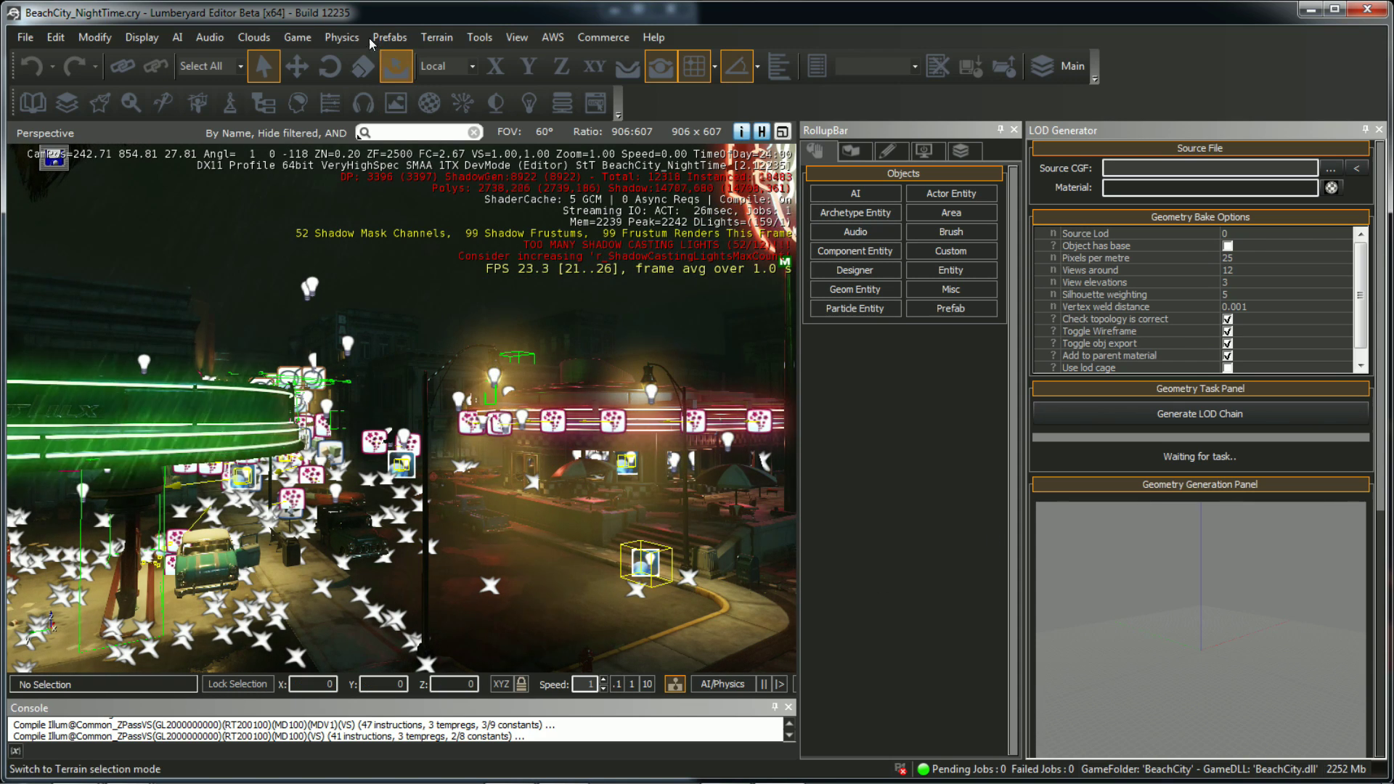
pyautogui.click(297, 37)
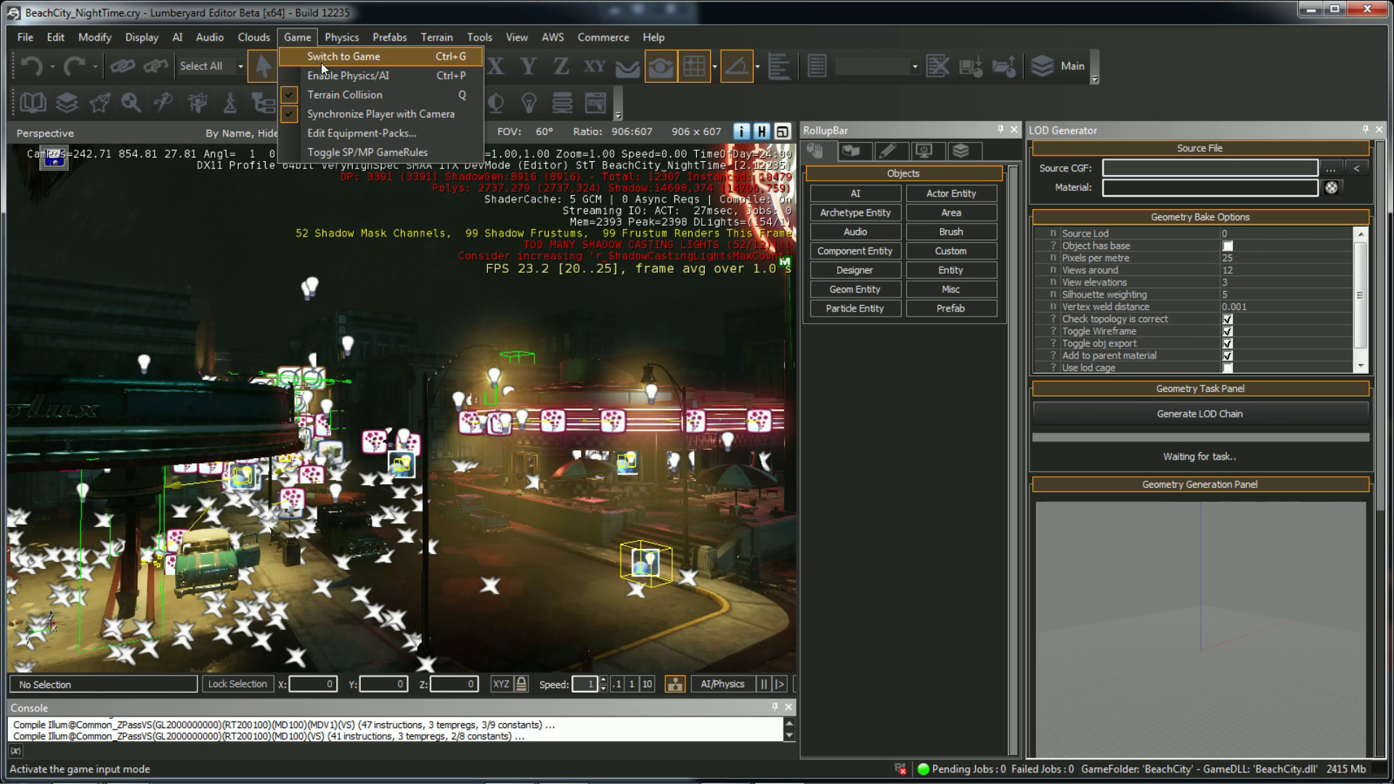
pyautogui.click(328, 63)
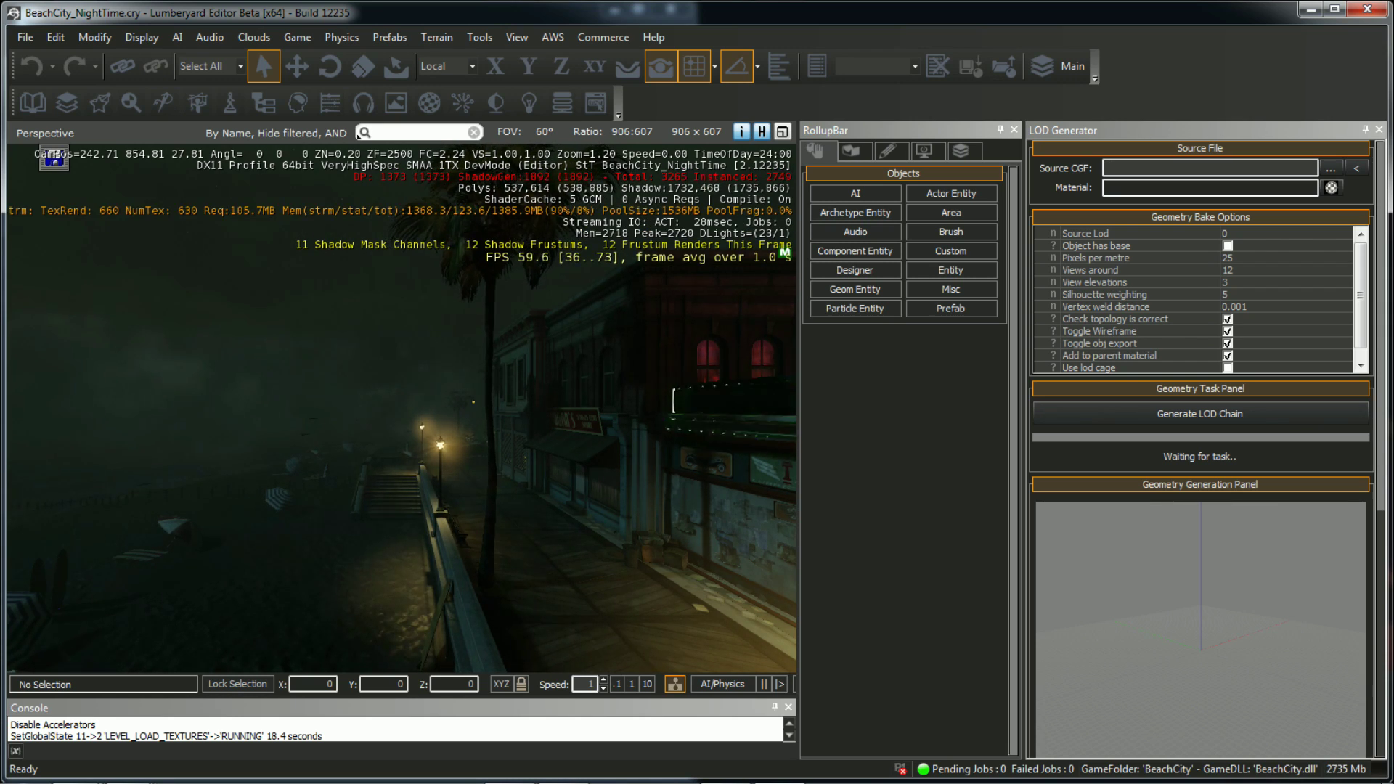
pyautogui.press('Escape')
# Step: Fly the editor camera out of the diner toward the lit street
pyautogui.press('s')
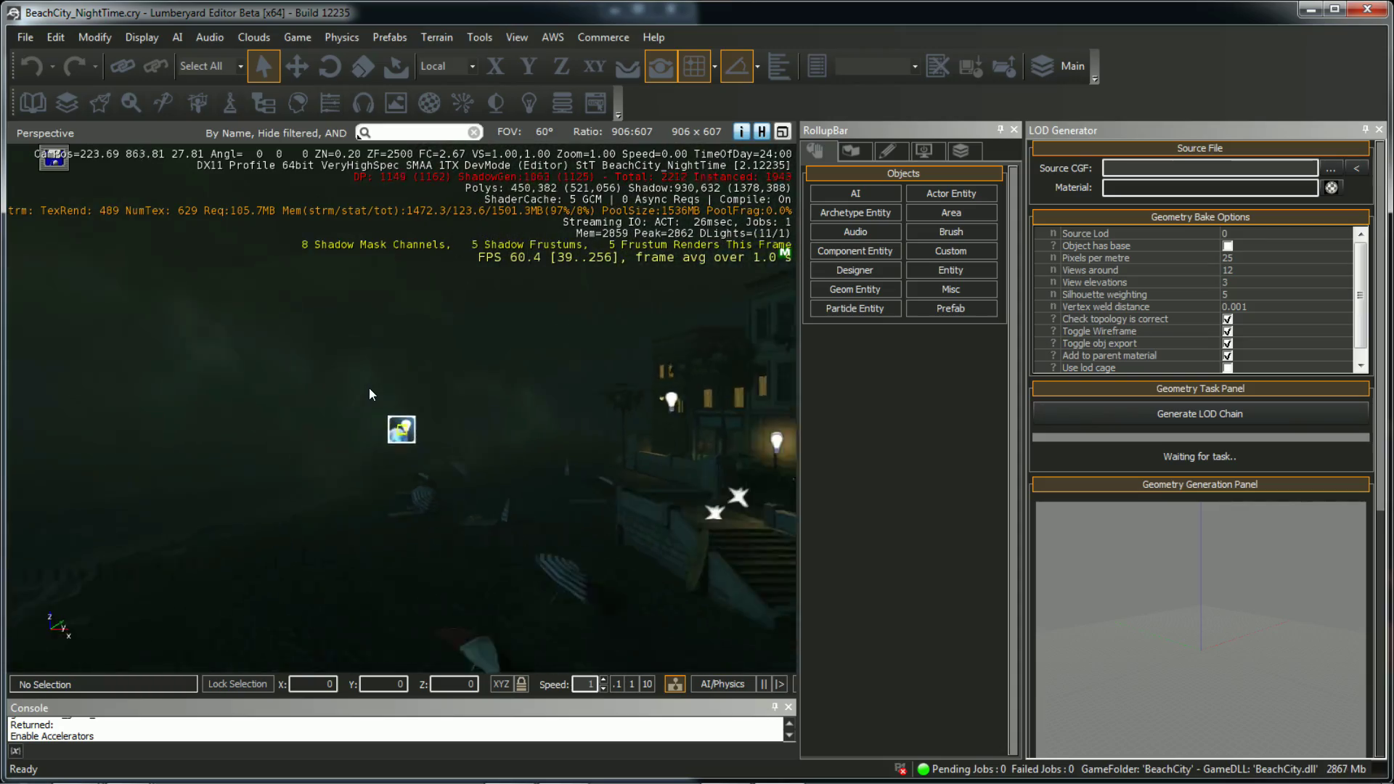
pyautogui.press('s')
pyautogui.press('d')
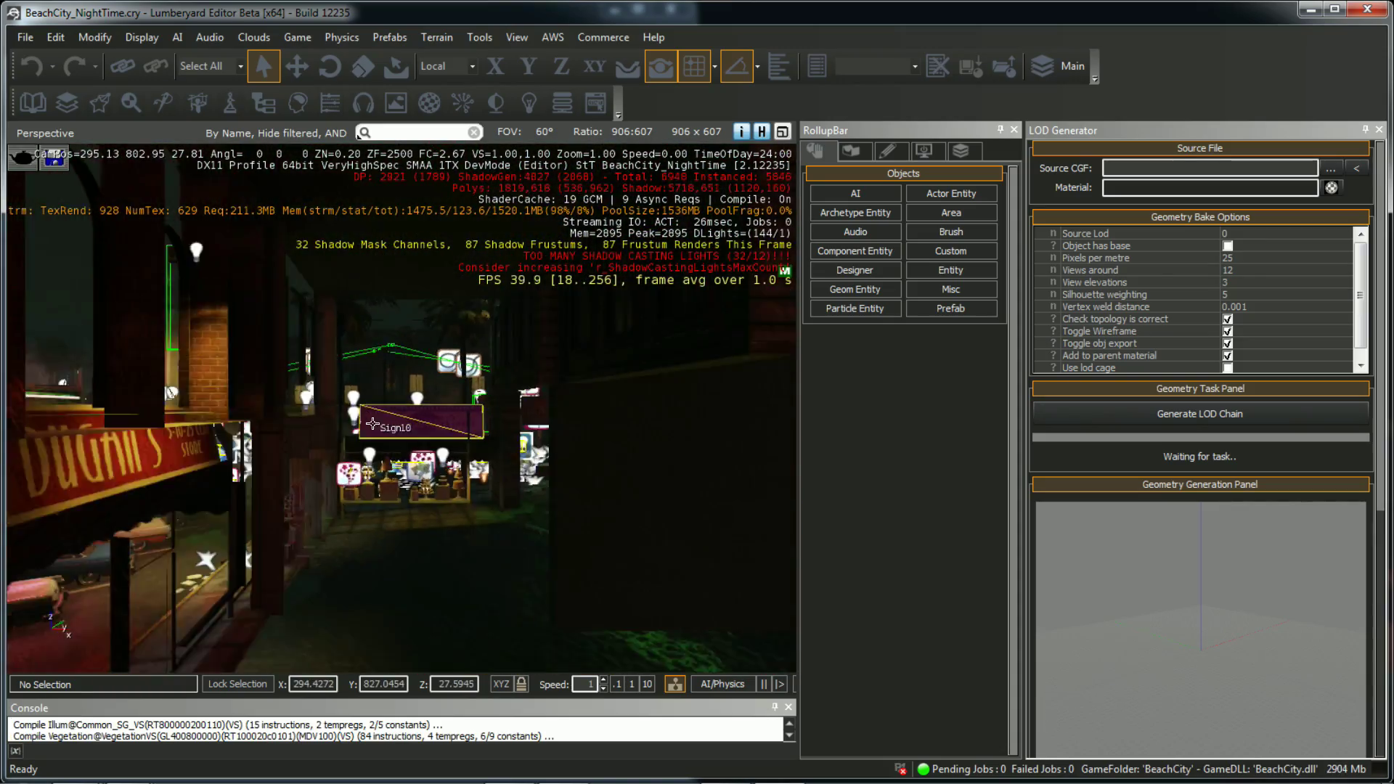
pyautogui.press('a')
pyautogui.press('w')
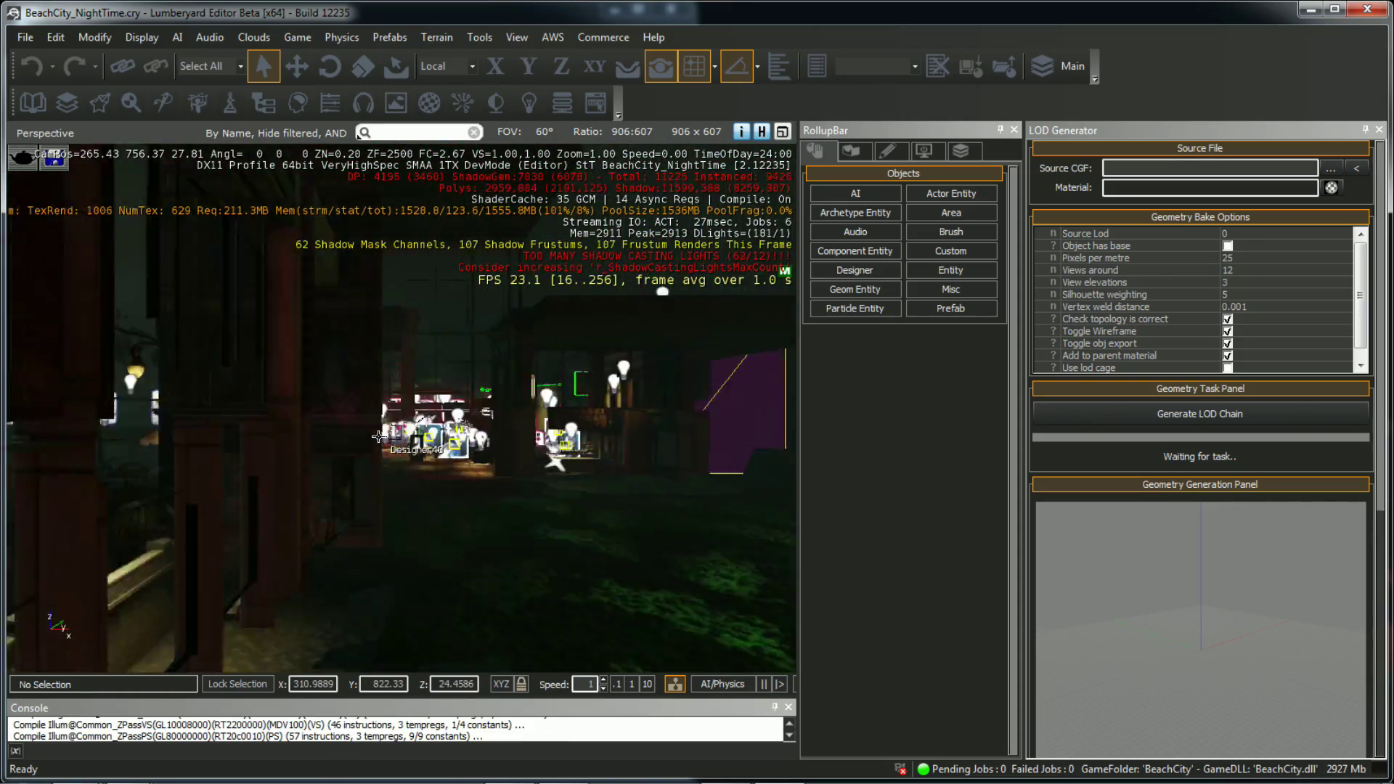
pyautogui.press('w')
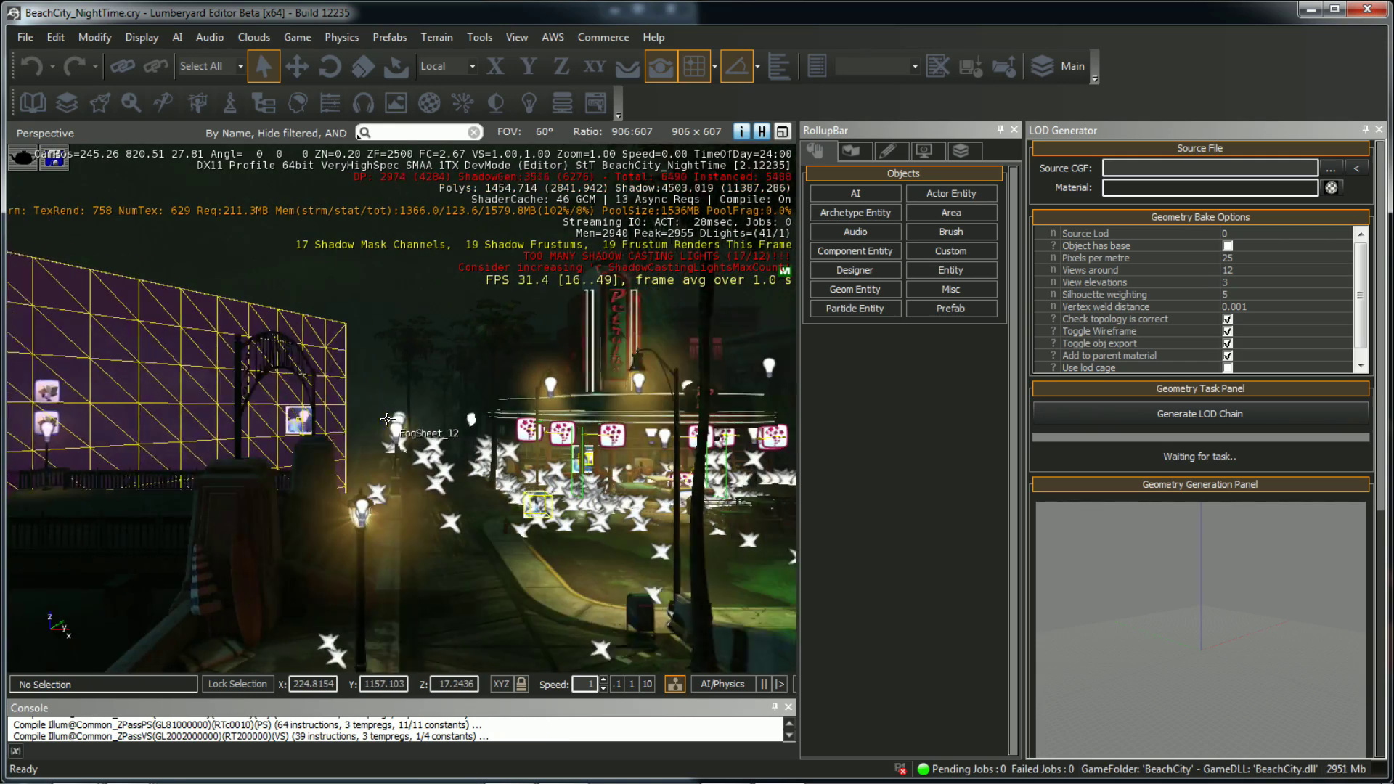
# Step: Preview the level in game mode again, then hide the panels so the viewport fills the window
pyautogui.click(294, 36)
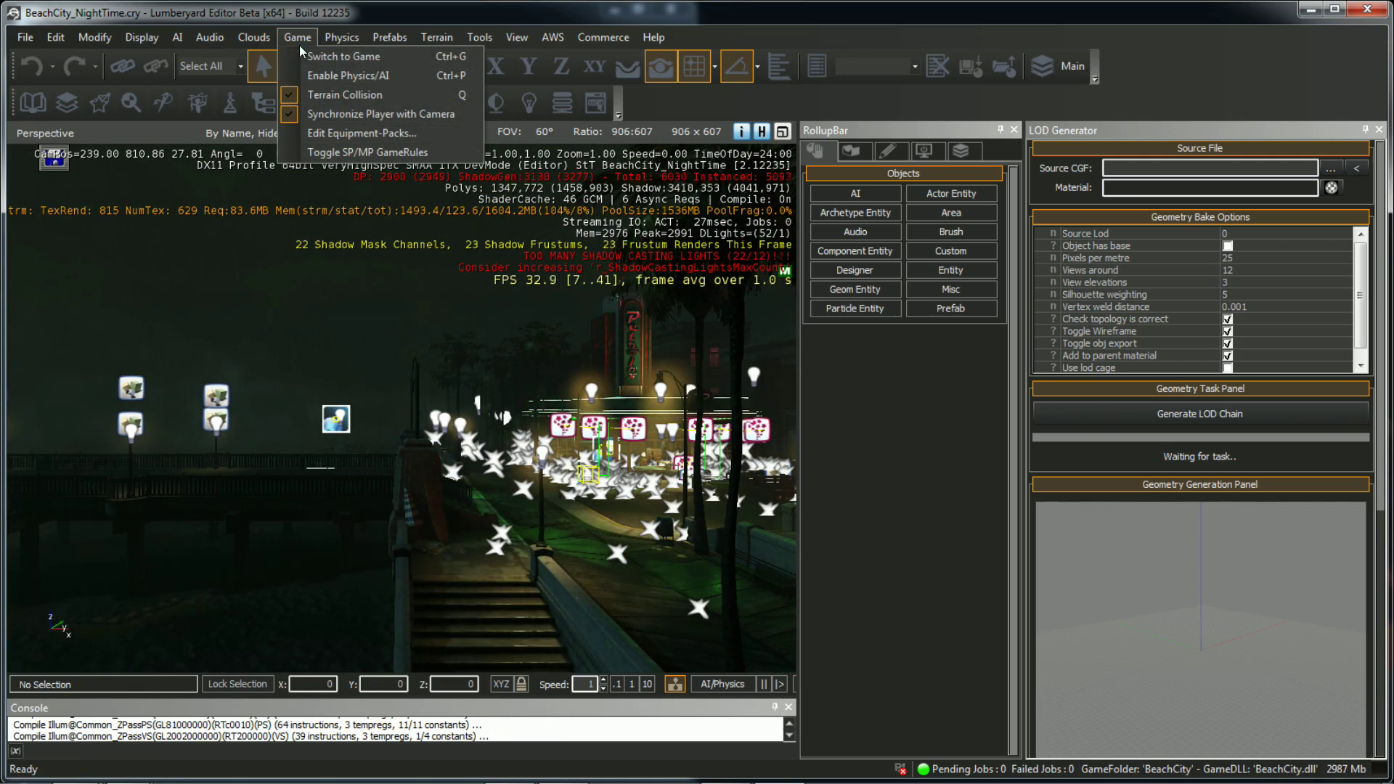
pyautogui.click(309, 54)
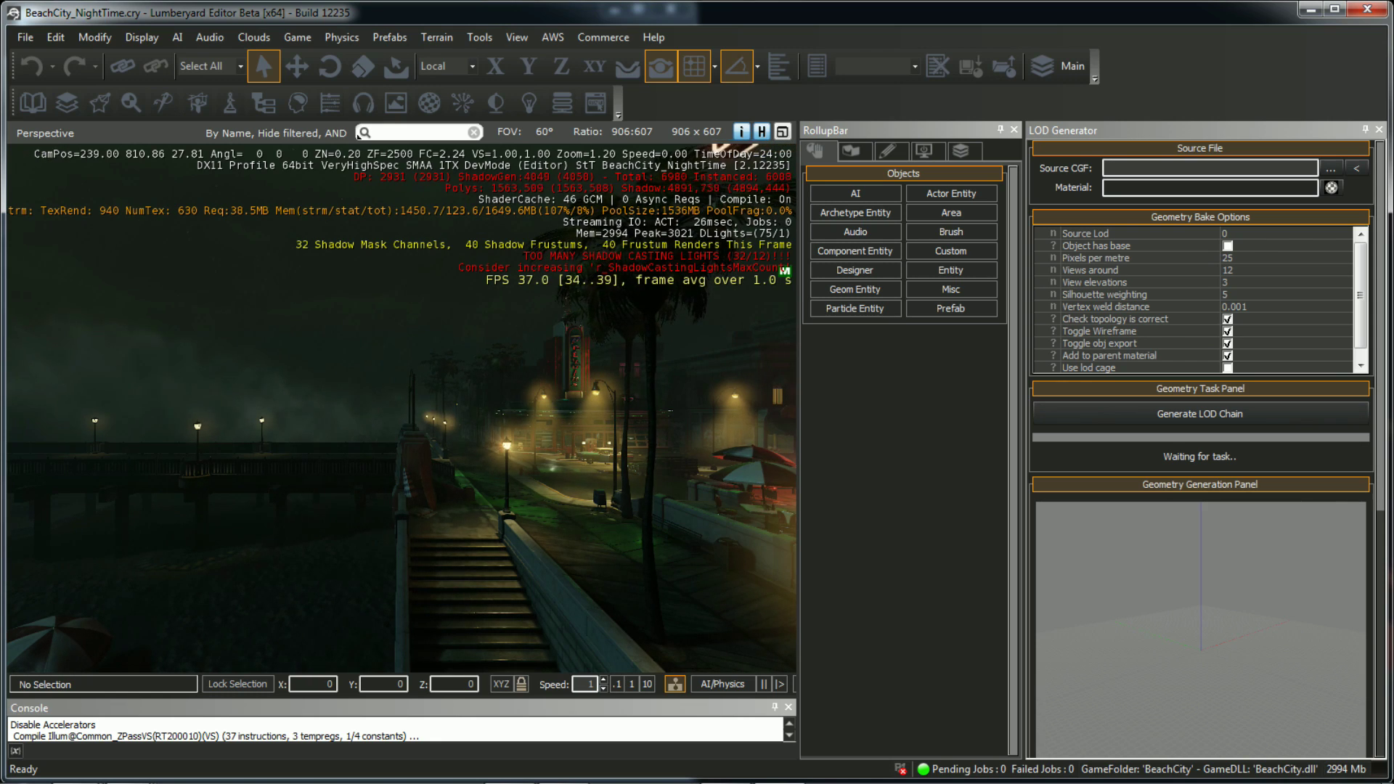
pyautogui.press('Escape')
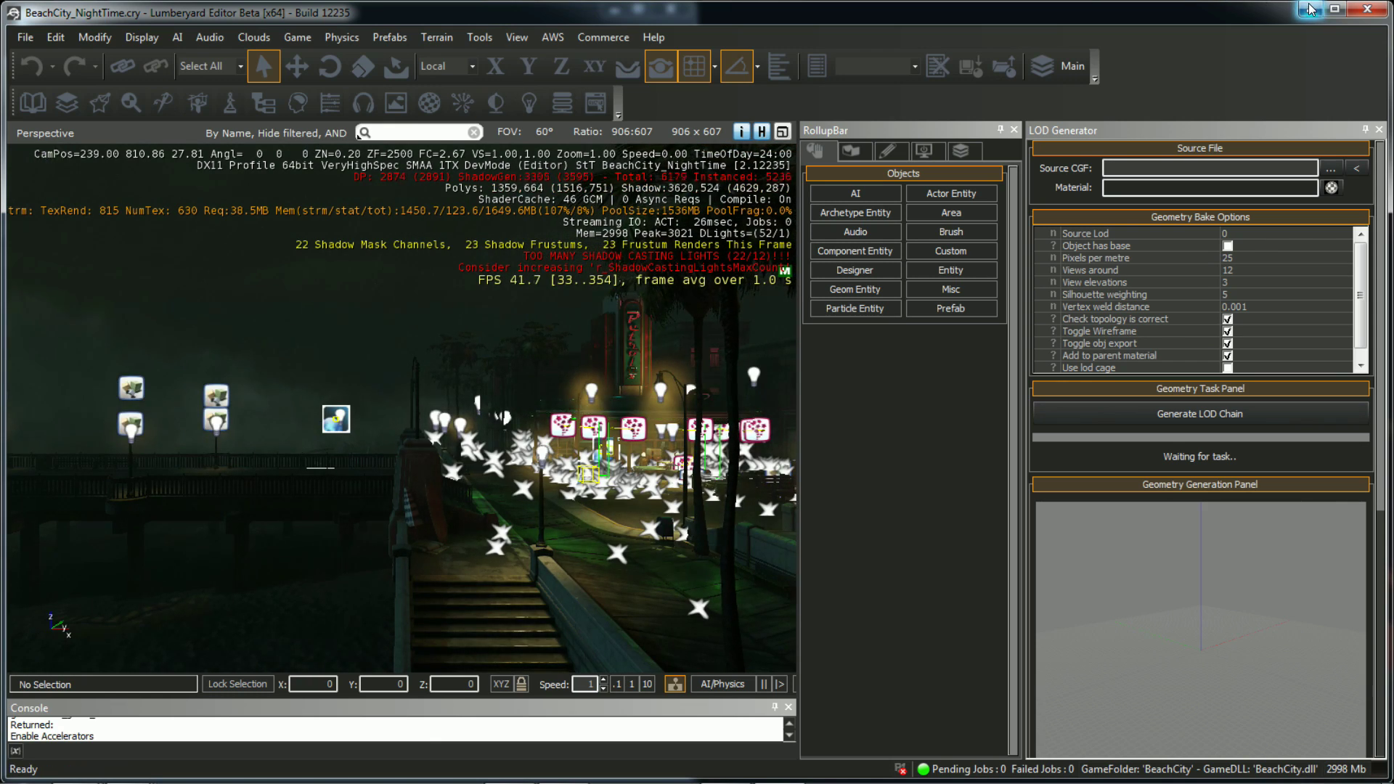
pyautogui.hotkey('ctrl', 'shift', 'f')
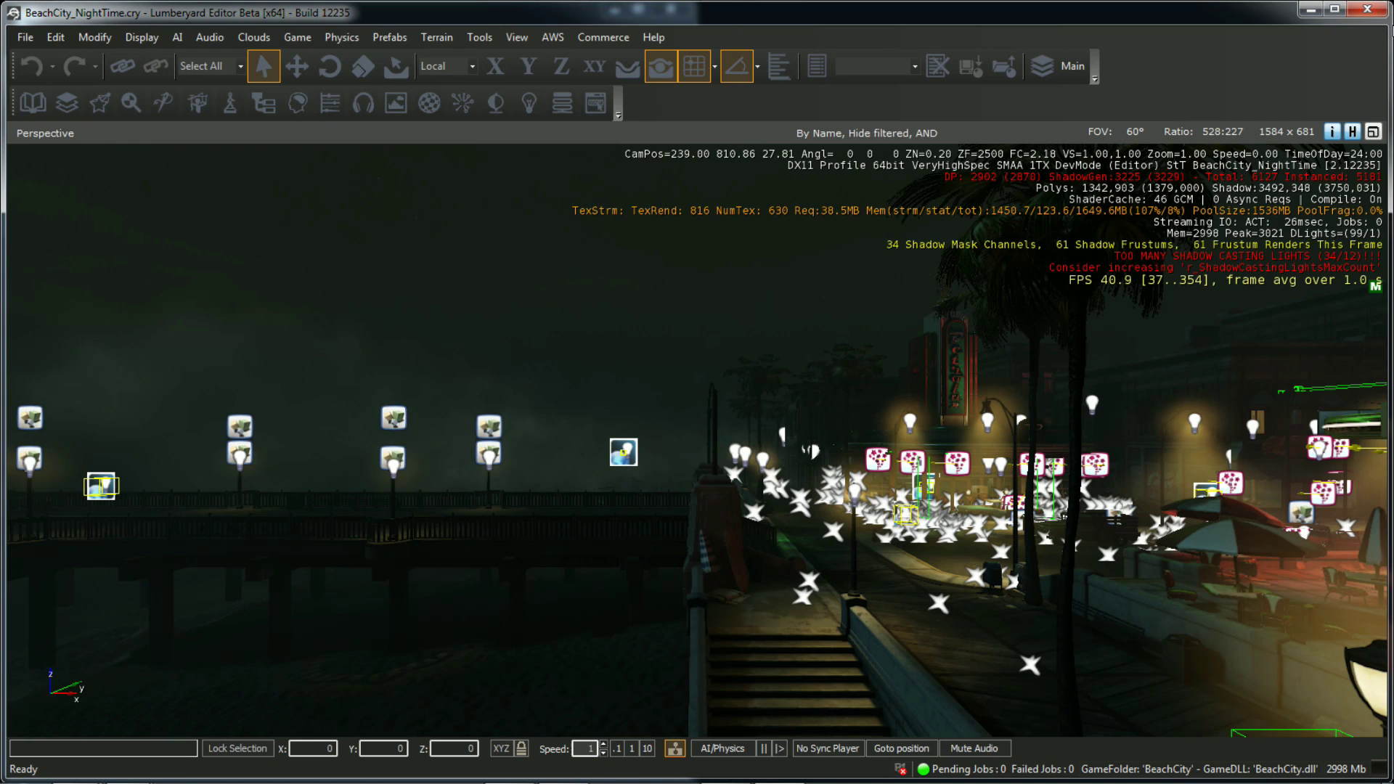
# Step: Minimize the editor and open the dev\Bin64 folder in Explorer
pyautogui.click(1368, 10)
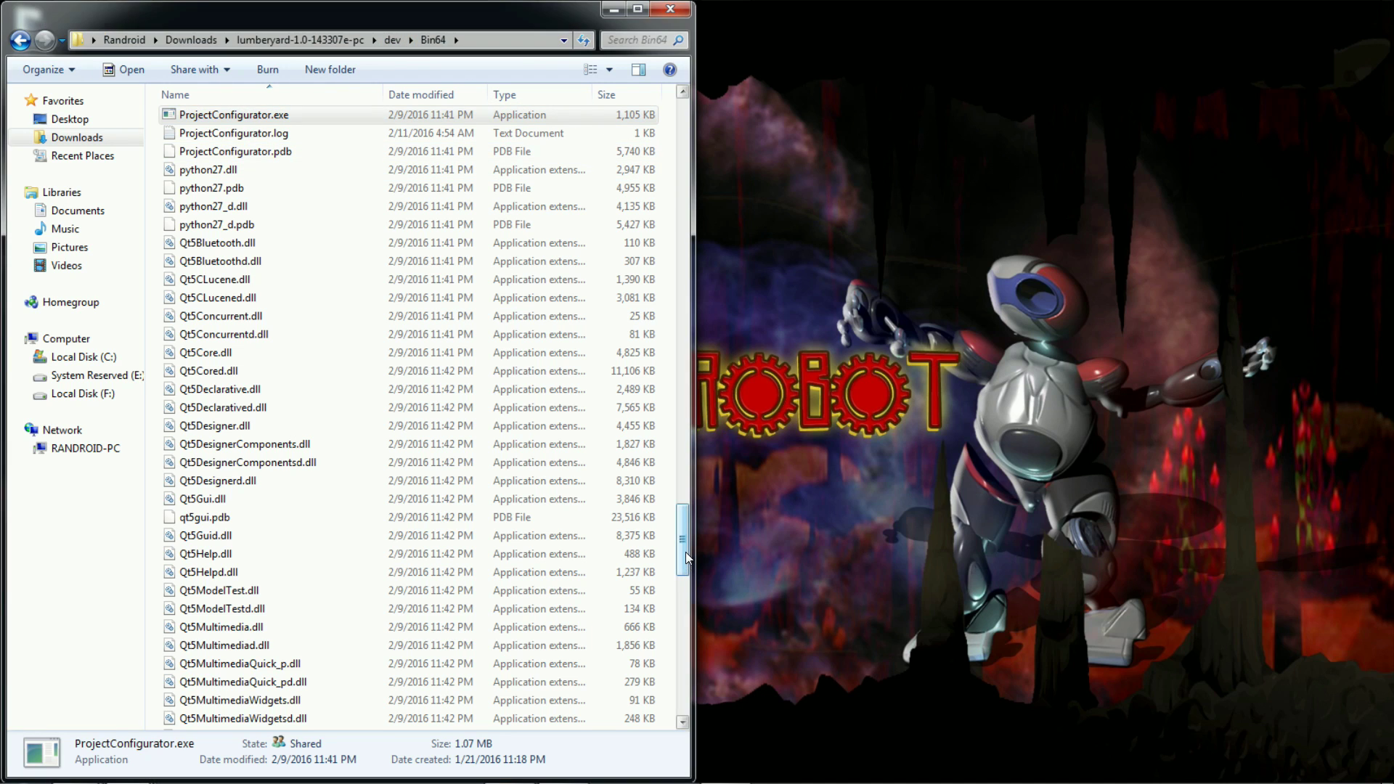
pyautogui.moveTo(685, 552); pyautogui.dragTo(684, 711)
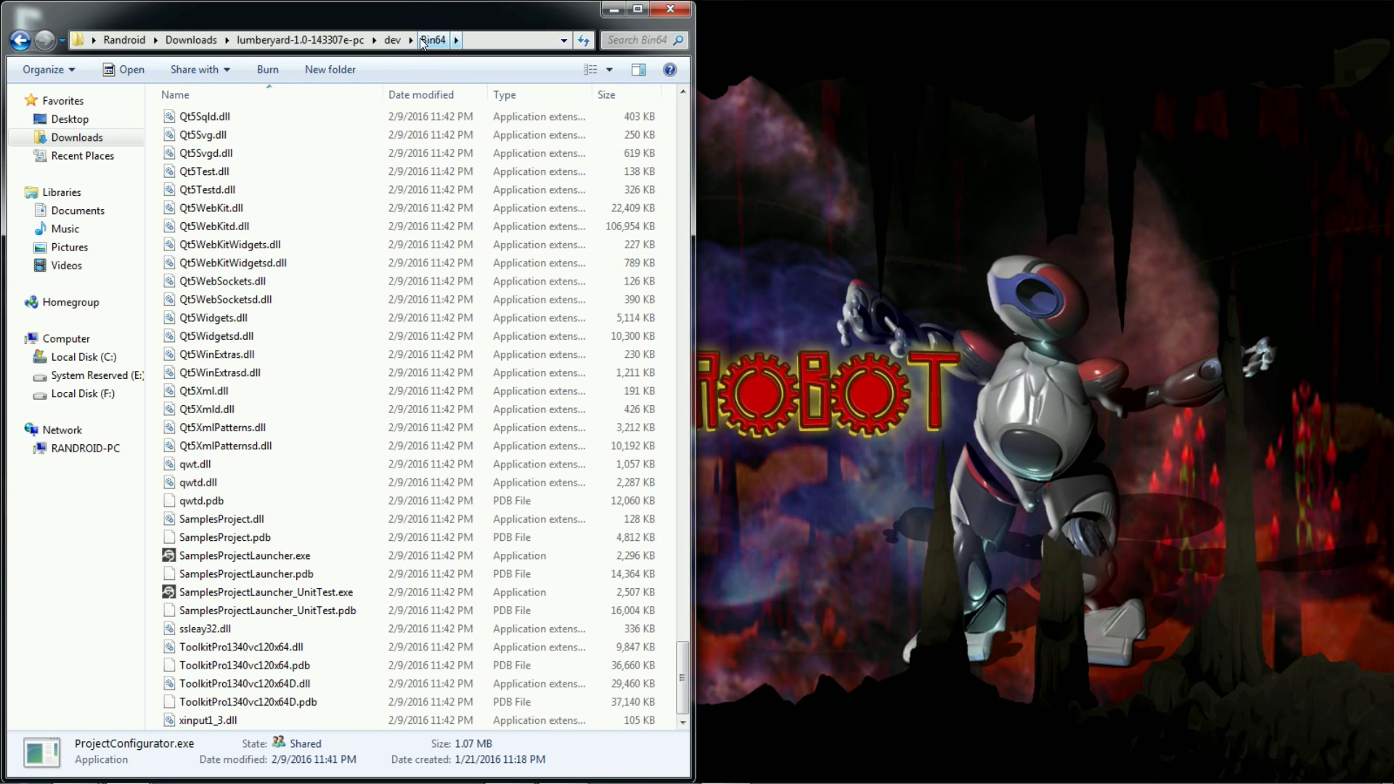
pyautogui.click(382, 41)
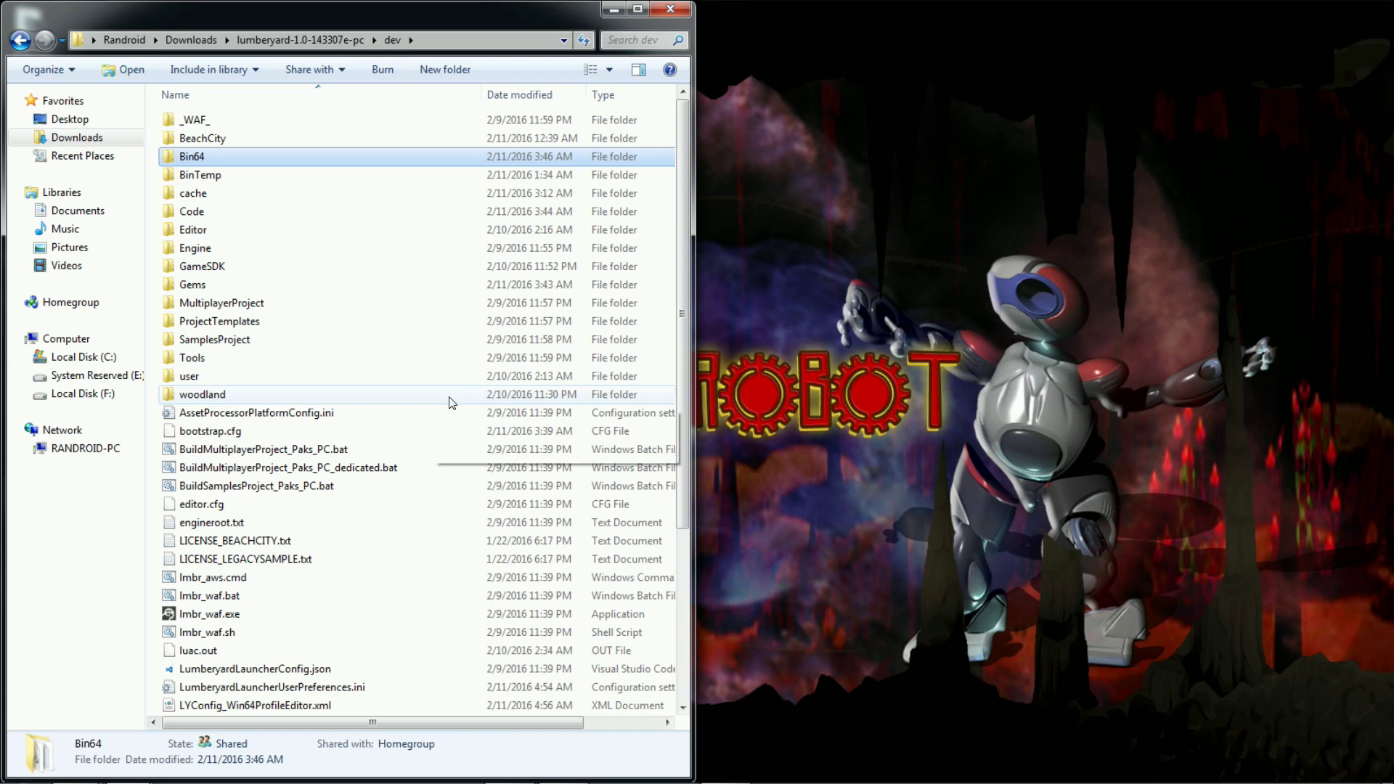
pyautogui.doubleClick(221, 154)
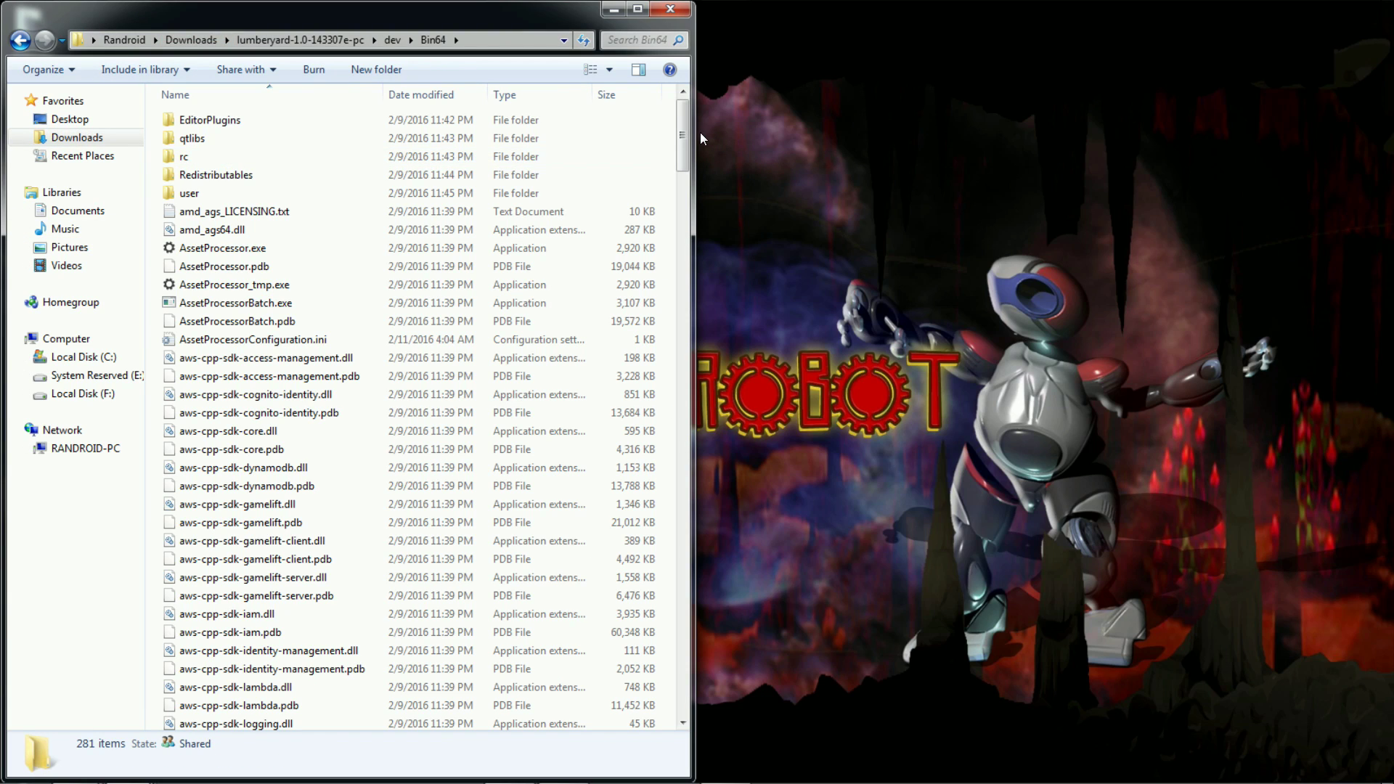
# Step: Find BeachCityLauncher.exe in Bin64 and run it
pyautogui.click(202, 376)
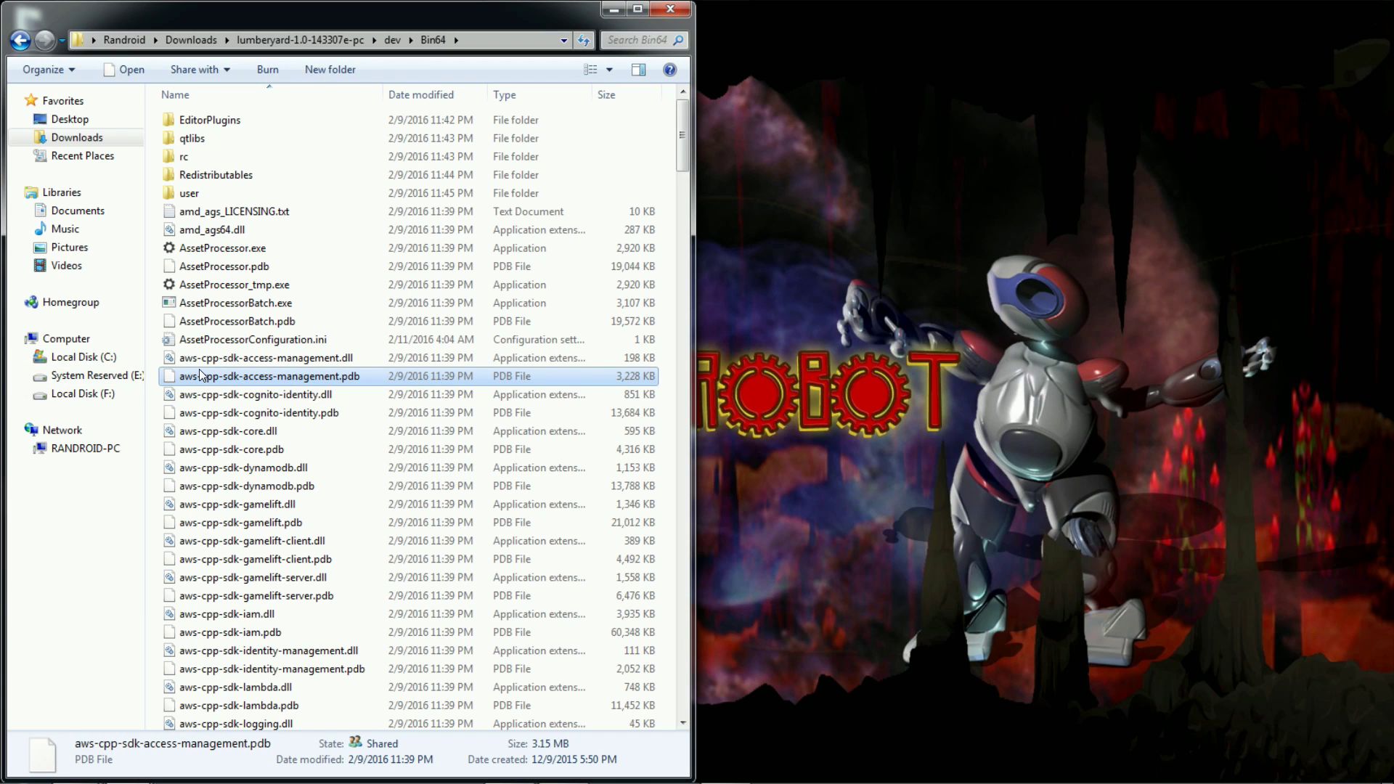
pyautogui.press('b')
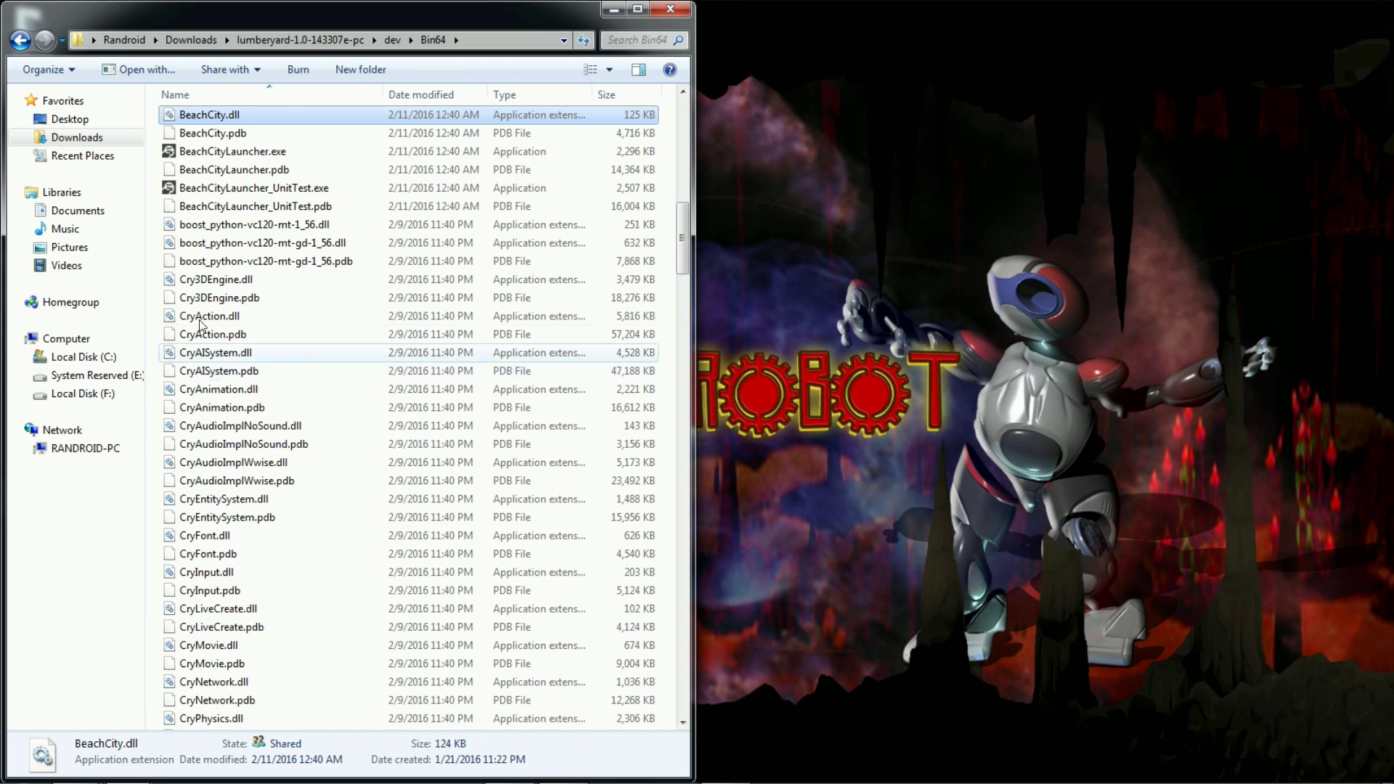
pyautogui.click(214, 155)
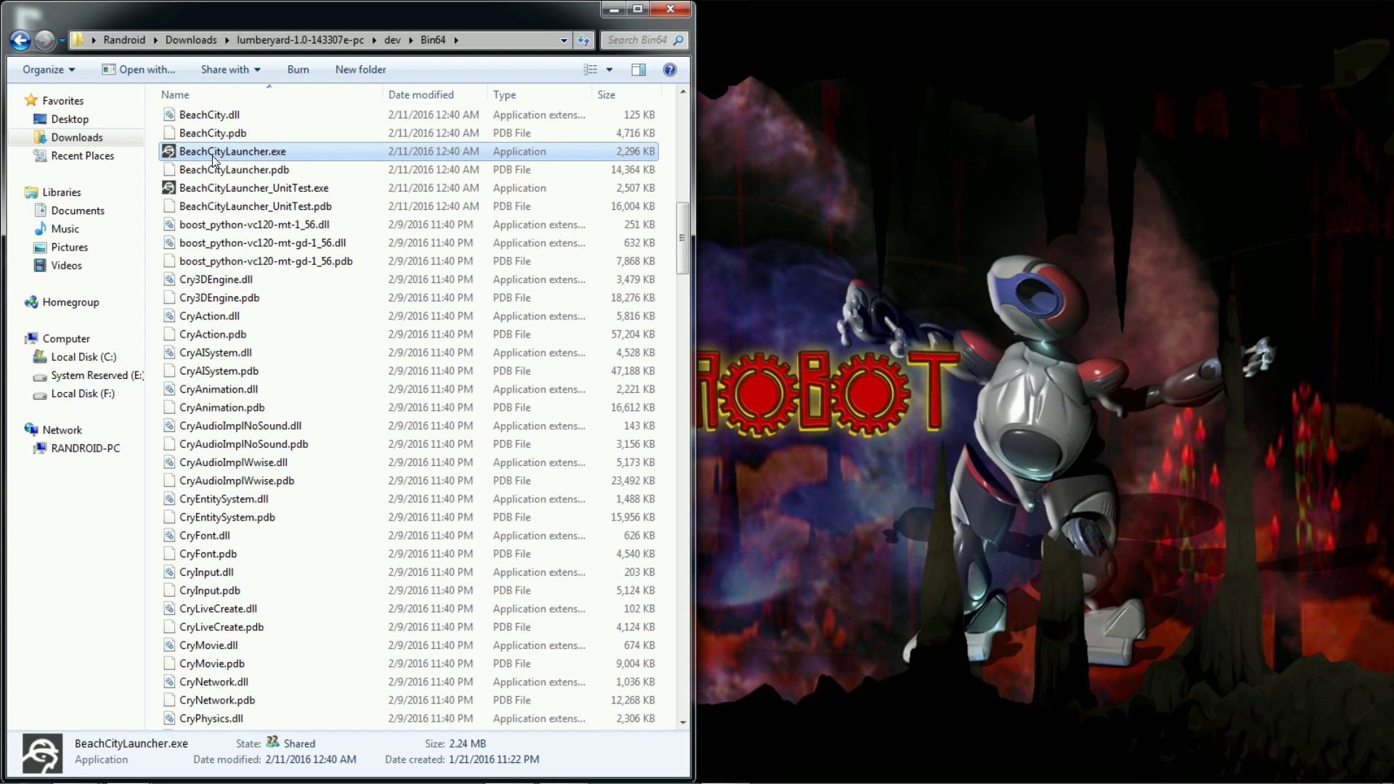
pyautogui.doubleClick(275, 152)
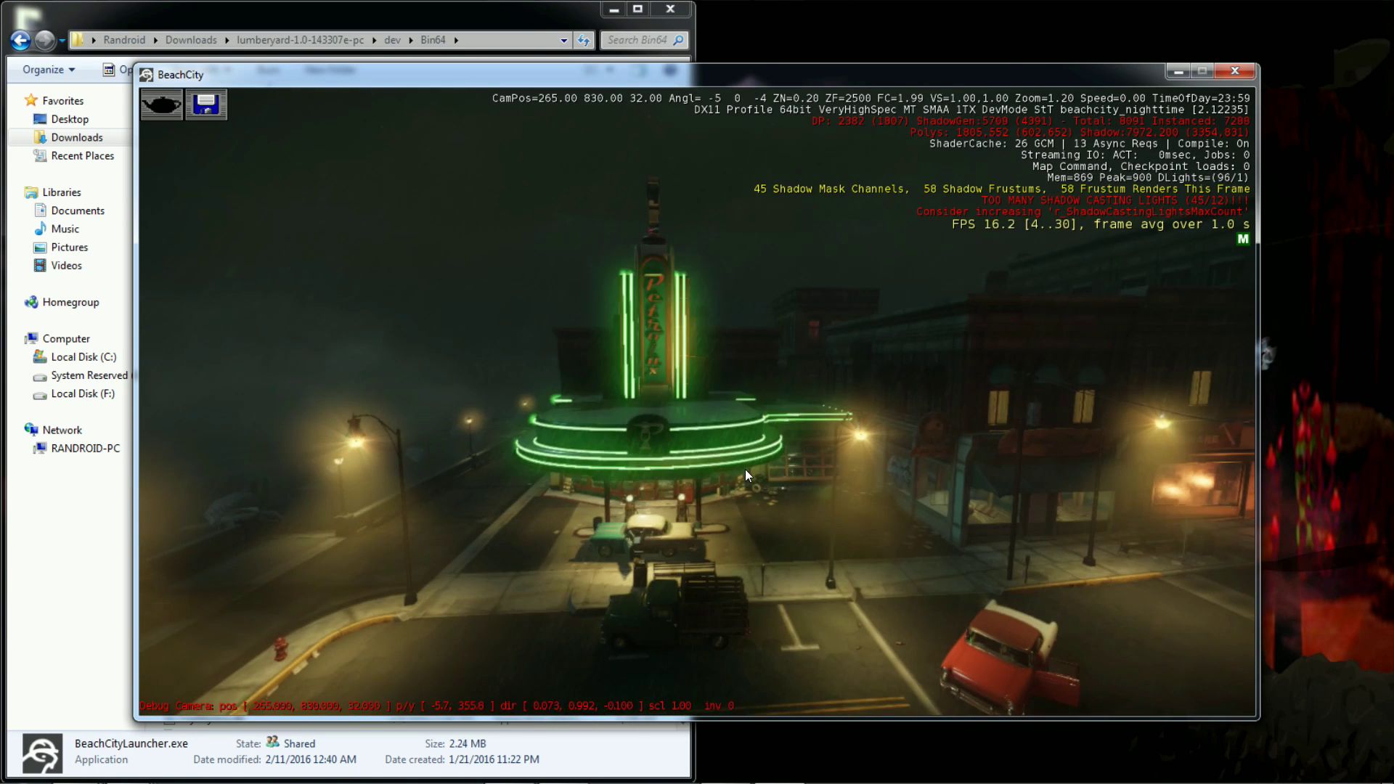
# Step: Tilt the camera down over the town and fly toward the theater
pyautogui.moveTo(745, 469); pyautogui.dragTo(527, 581)
pyautogui.press('a')
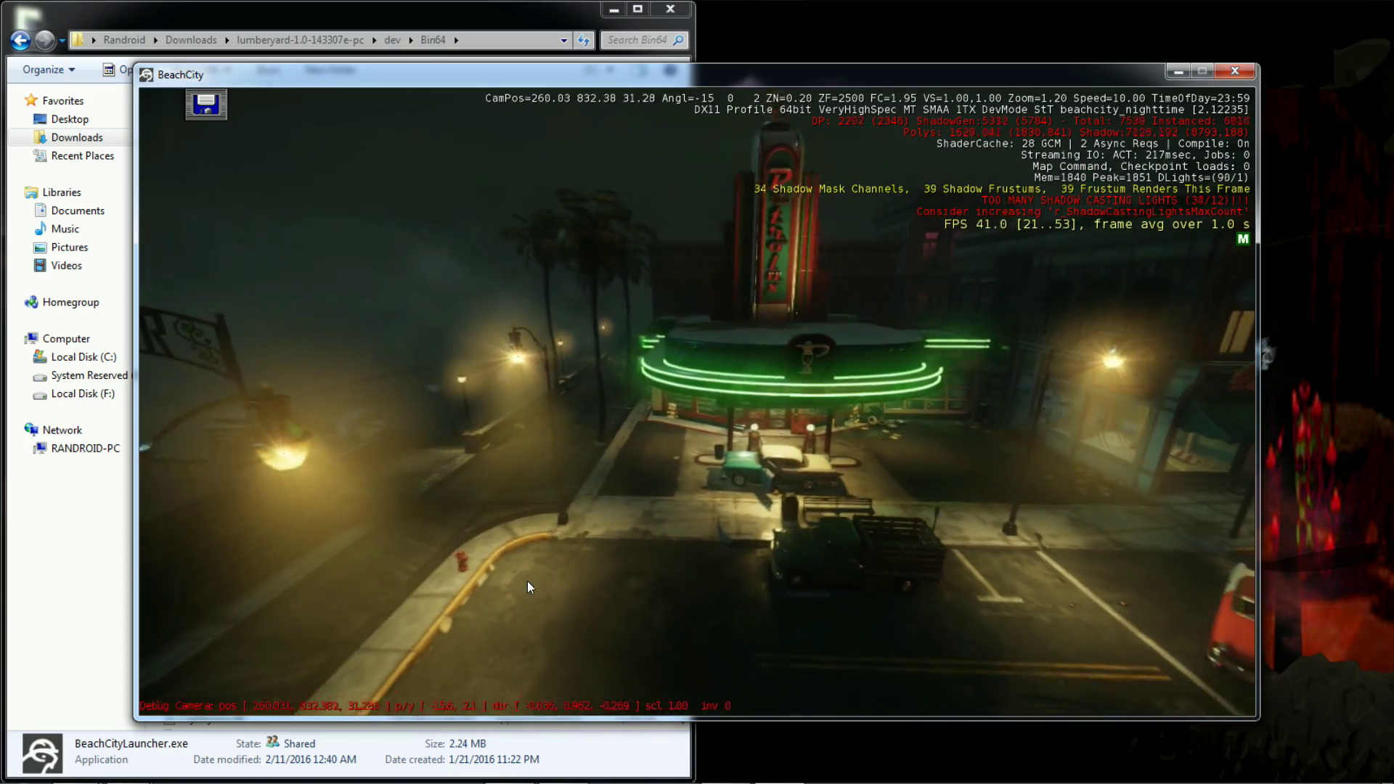
pyautogui.press('d')
pyautogui.press('w')
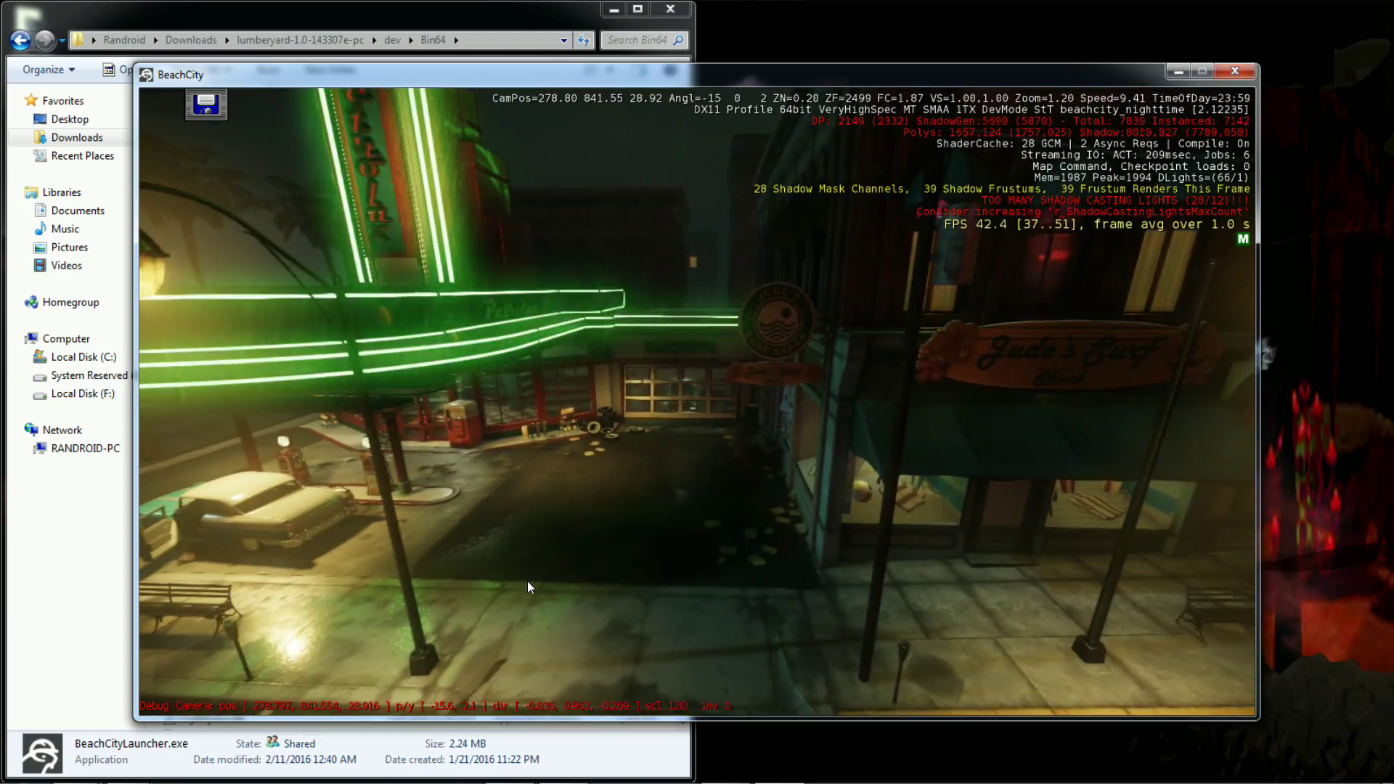
# Step: Turn toward the gas station, approach the red soda machine, then swing toward the sidewalk and tower
pyautogui.moveTo(527, 581); pyautogui.dragTo(138, 435)
pyautogui.press('w')
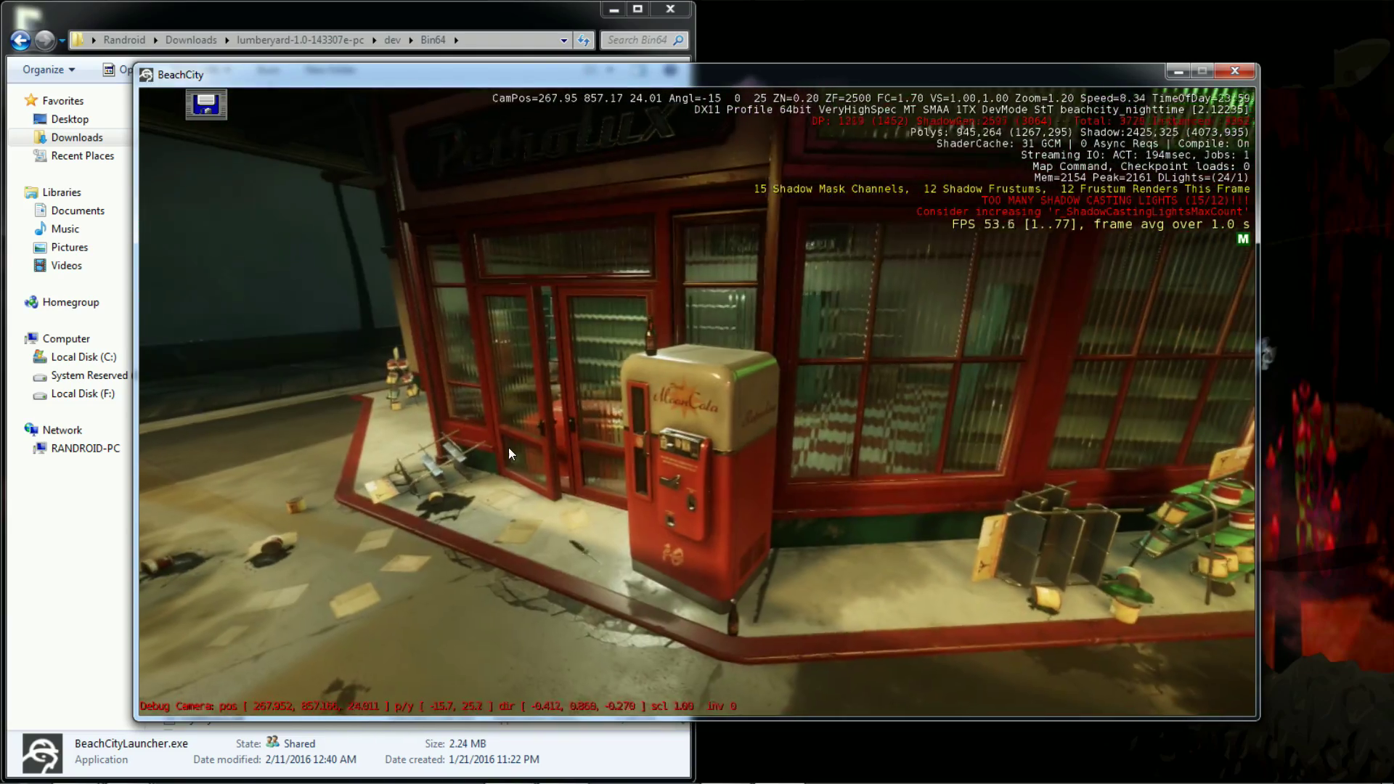
pyautogui.moveTo(508, 447); pyautogui.dragTo(620, 498)
pyautogui.press('w')
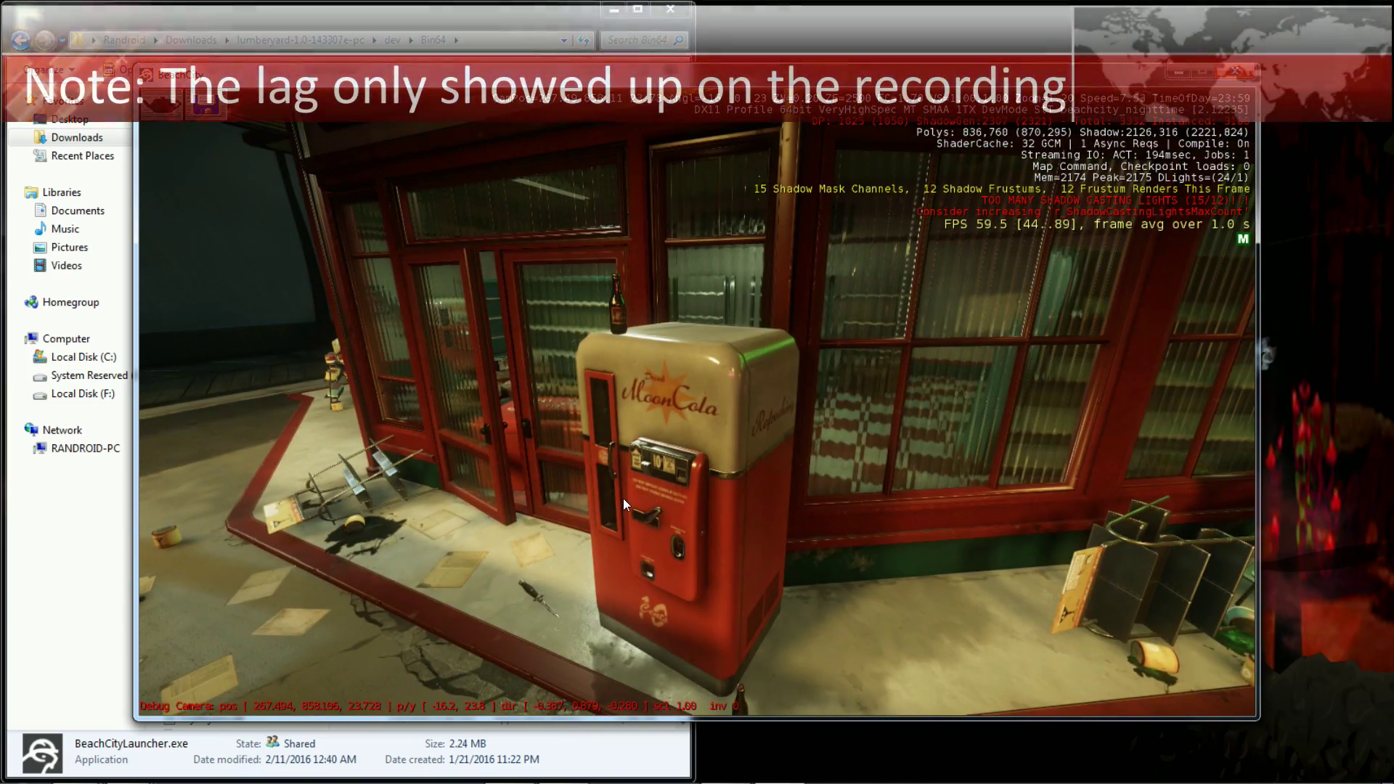
pyautogui.moveTo(623, 498); pyautogui.dragTo(1255, 696)
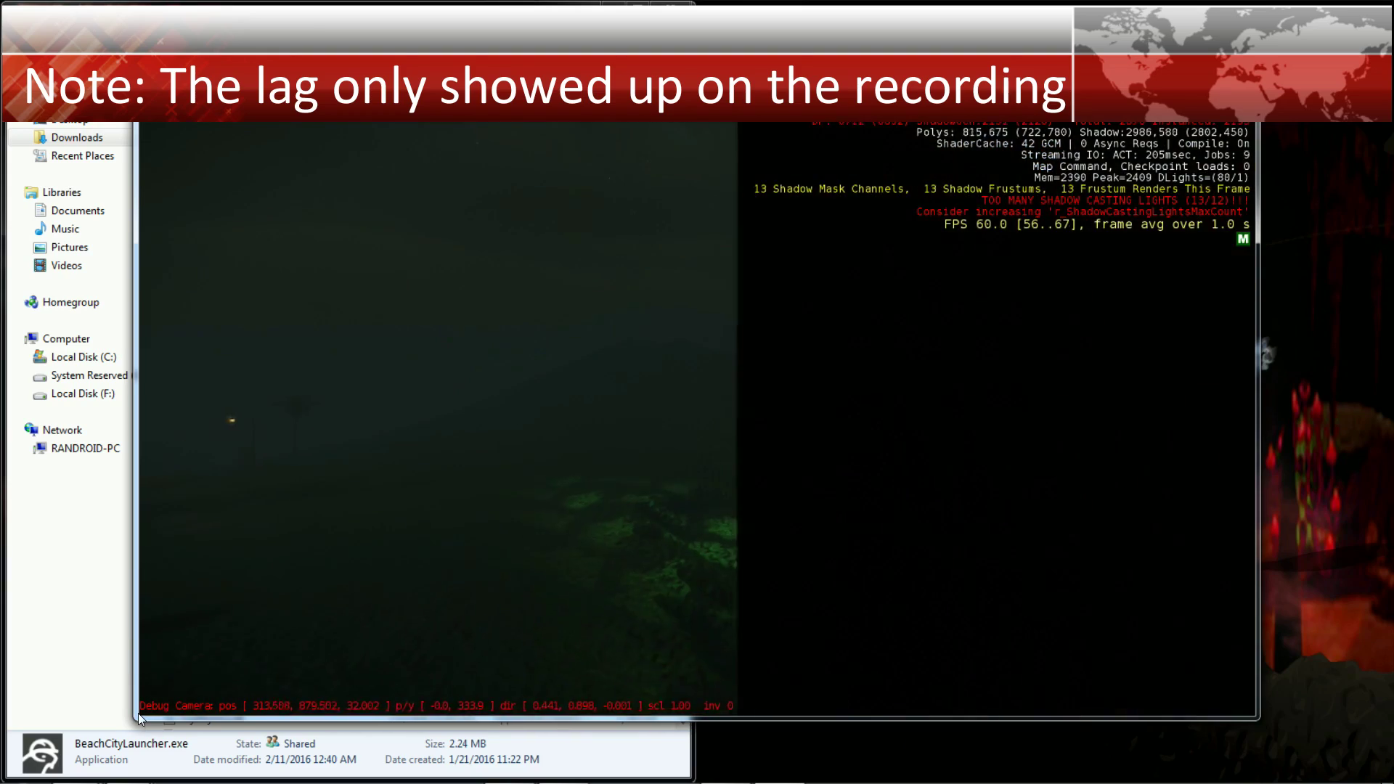
pyautogui.moveTo(138, 713); pyautogui.dragTo(140, 310)
# Step: Fly along the beach onto the neon boardwalk and past the diner terrace
pyautogui.press('w')
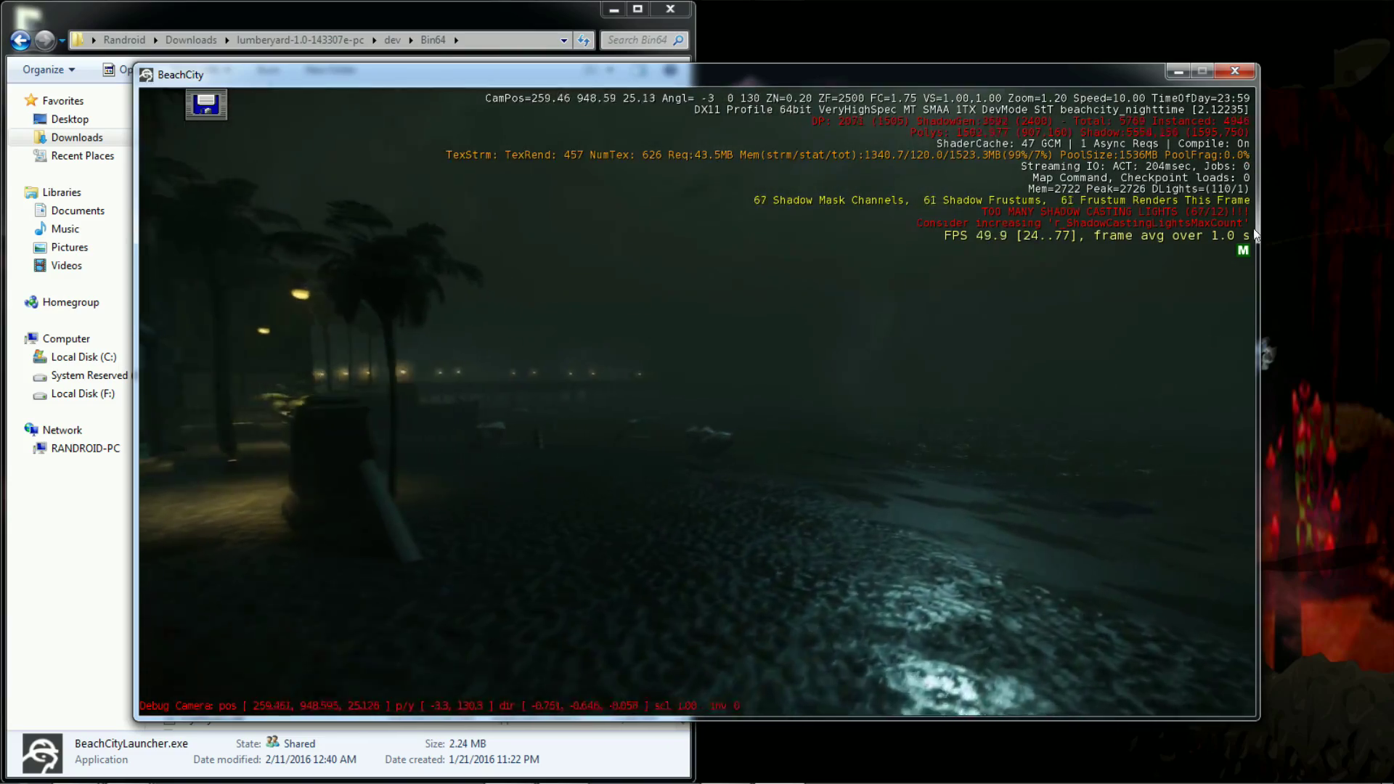
pyautogui.press('w')
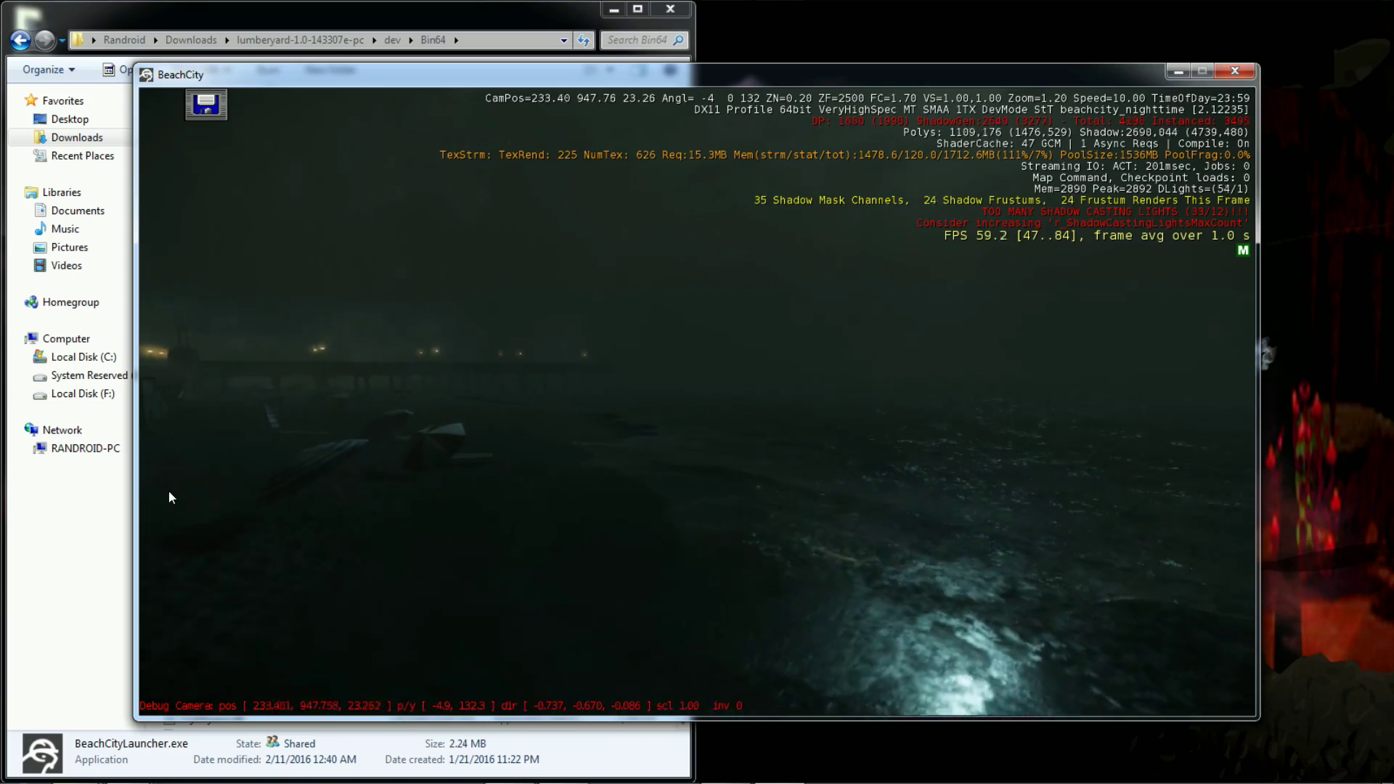
pyautogui.press('w')
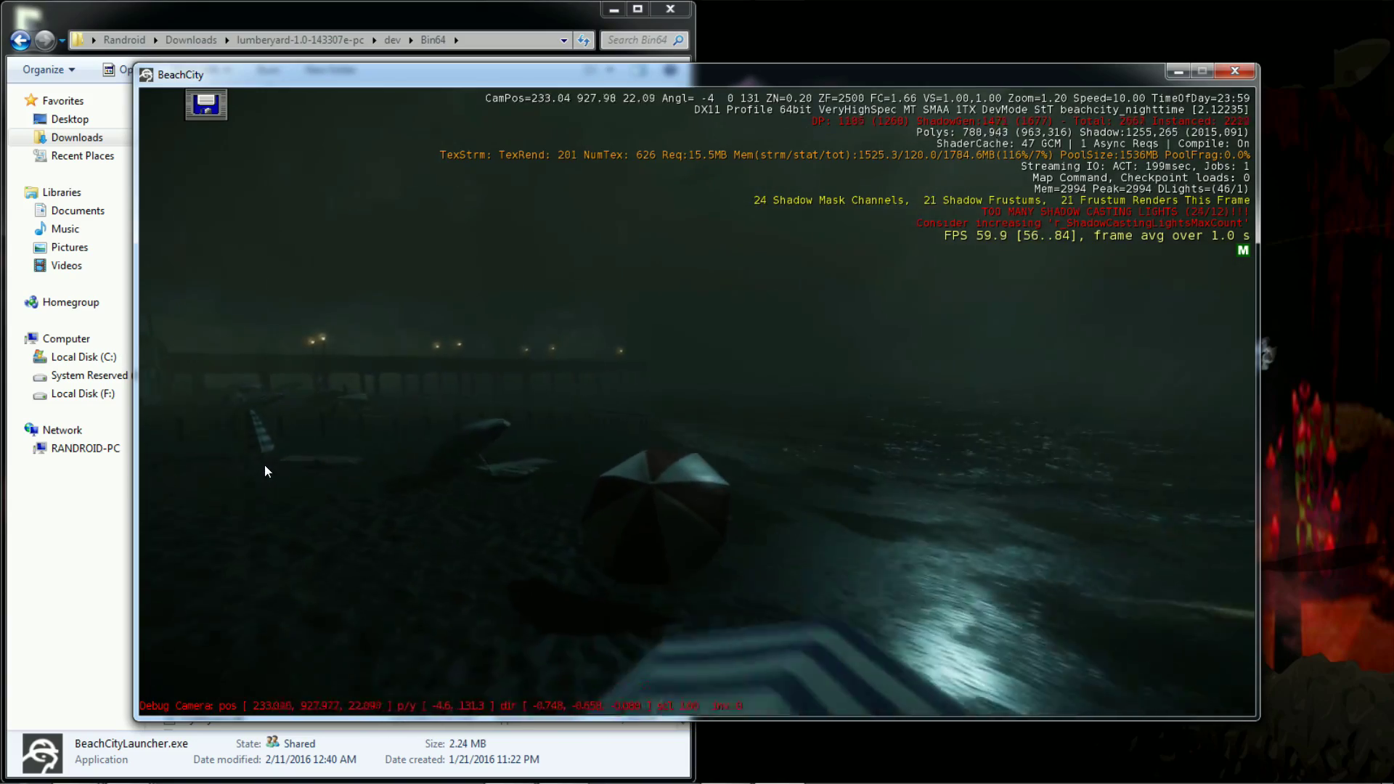
pyautogui.press('w')
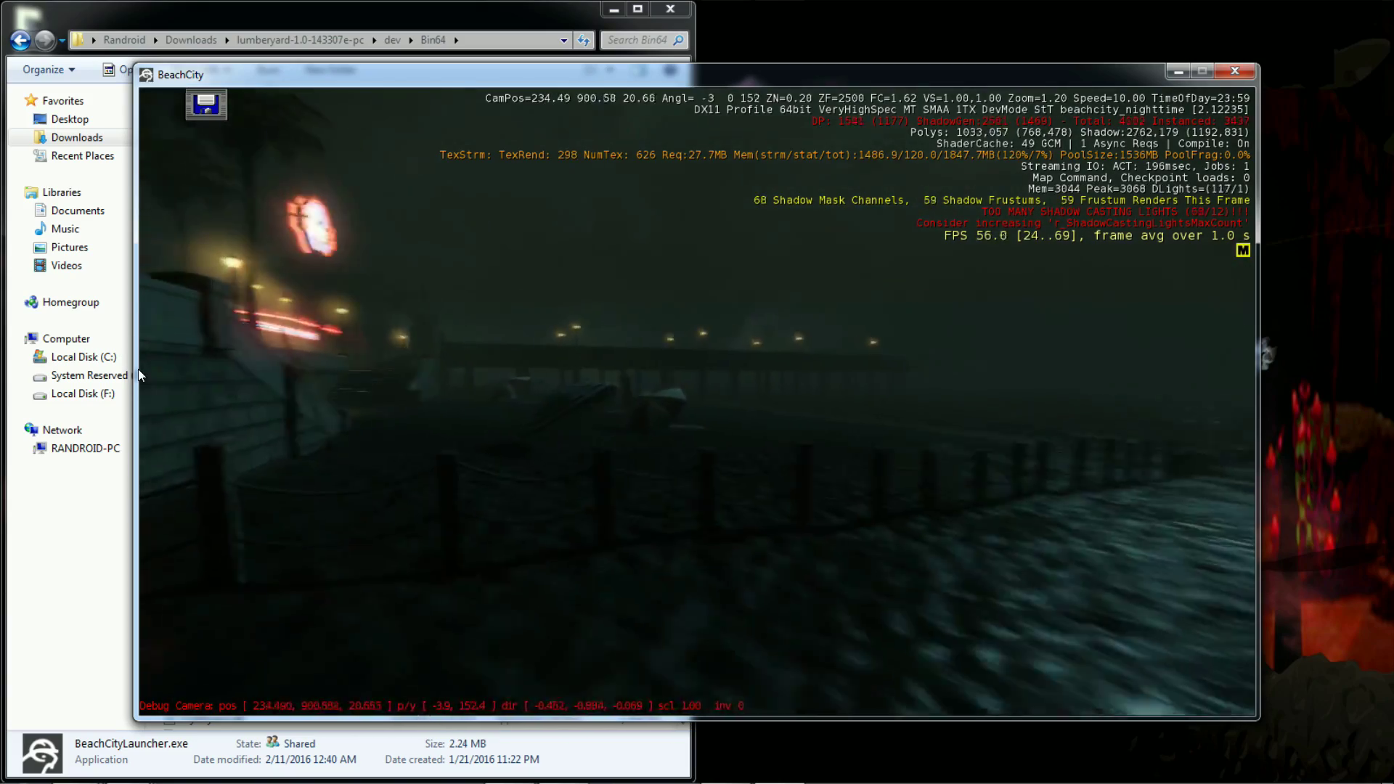
pyautogui.press('w')
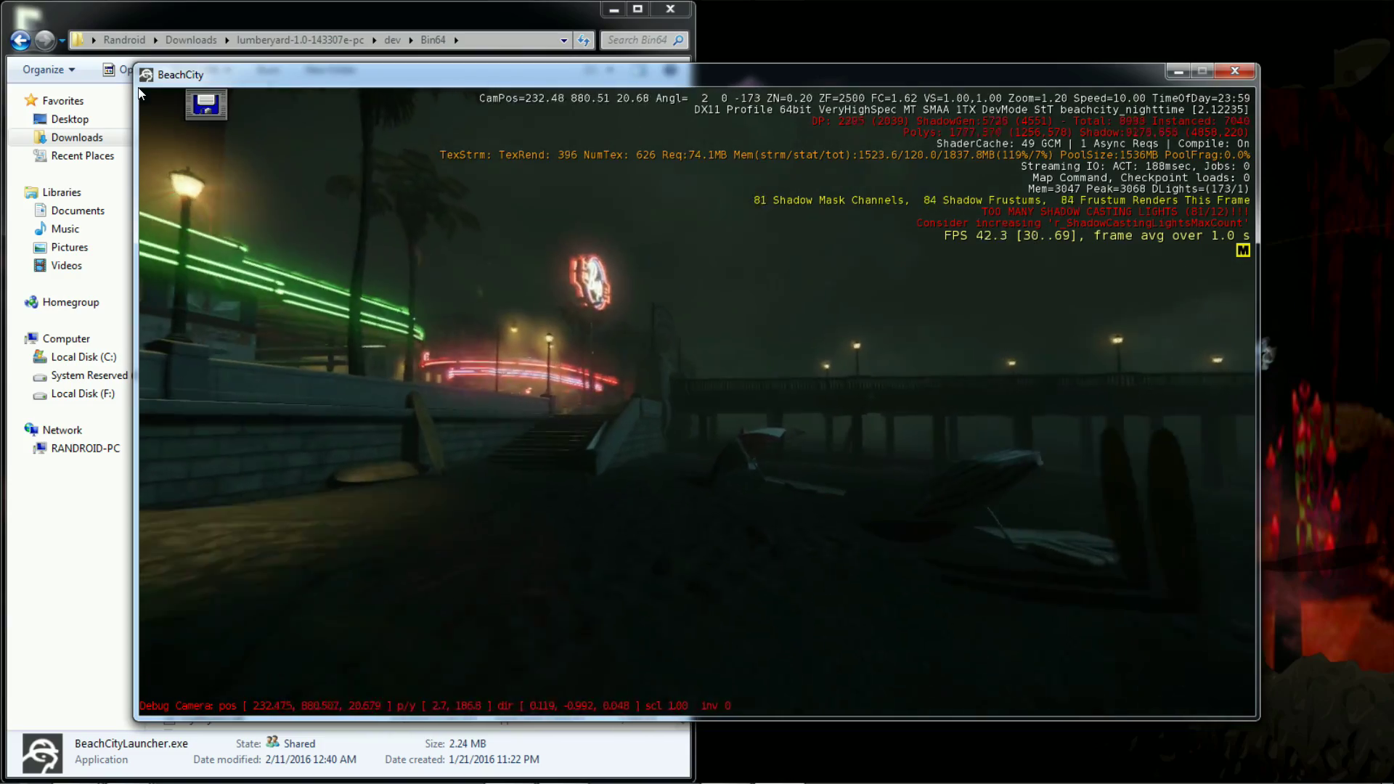
pyautogui.press('w')
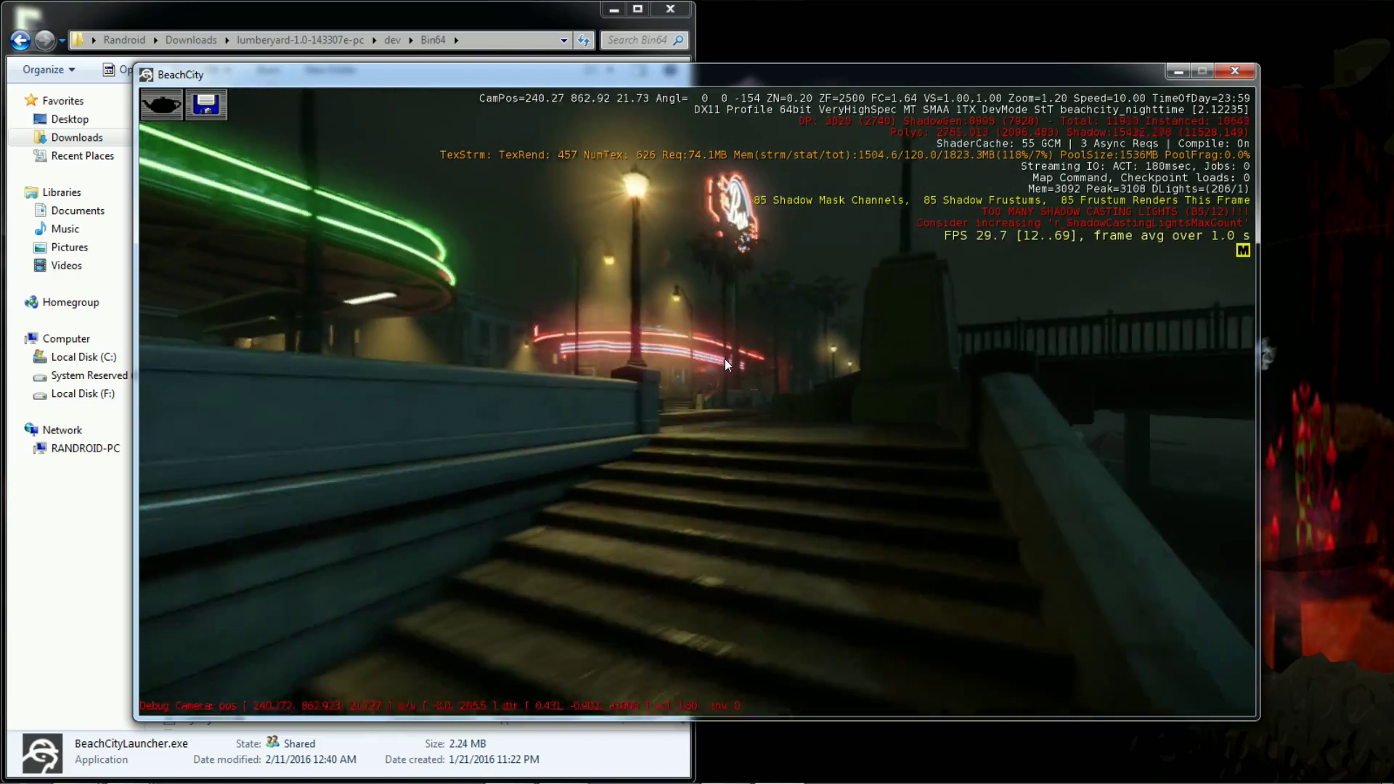
pyautogui.press('w')
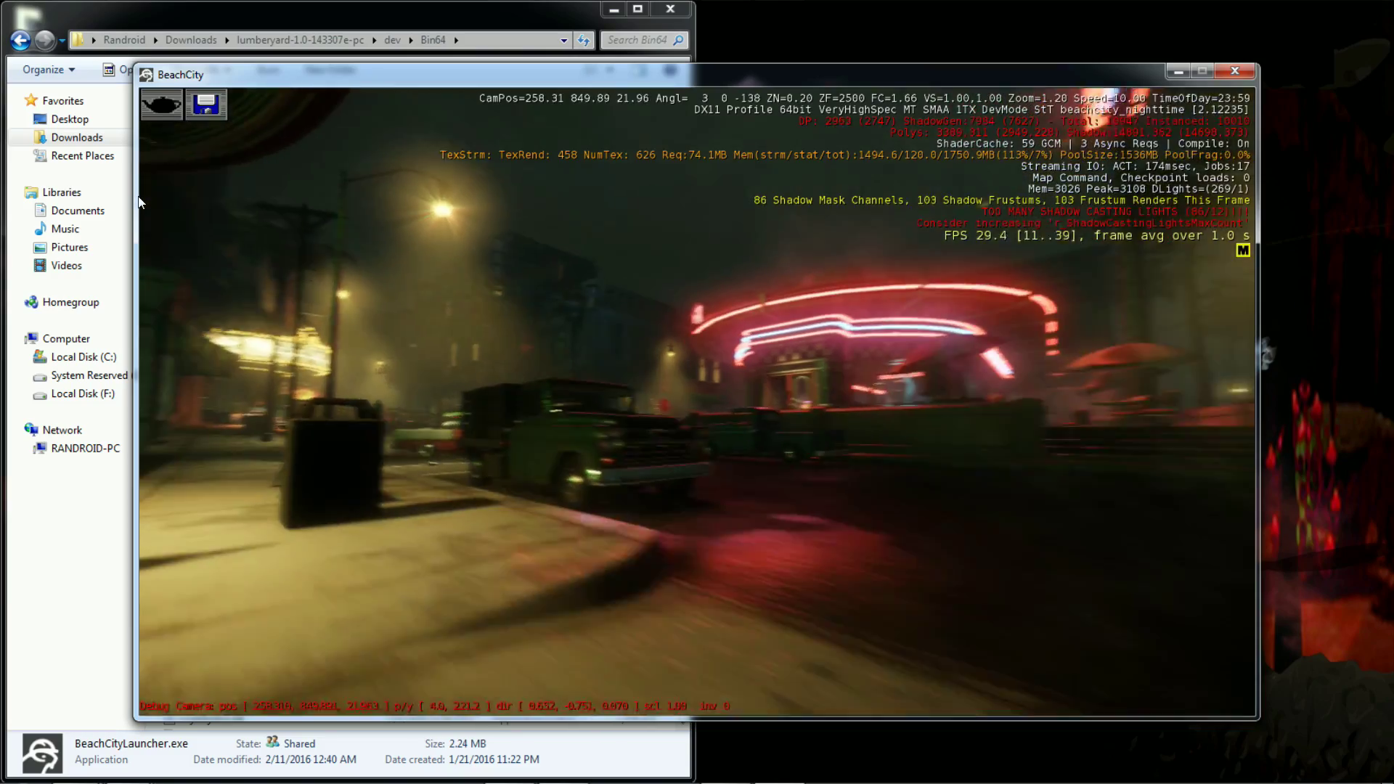
pyautogui.press('w')
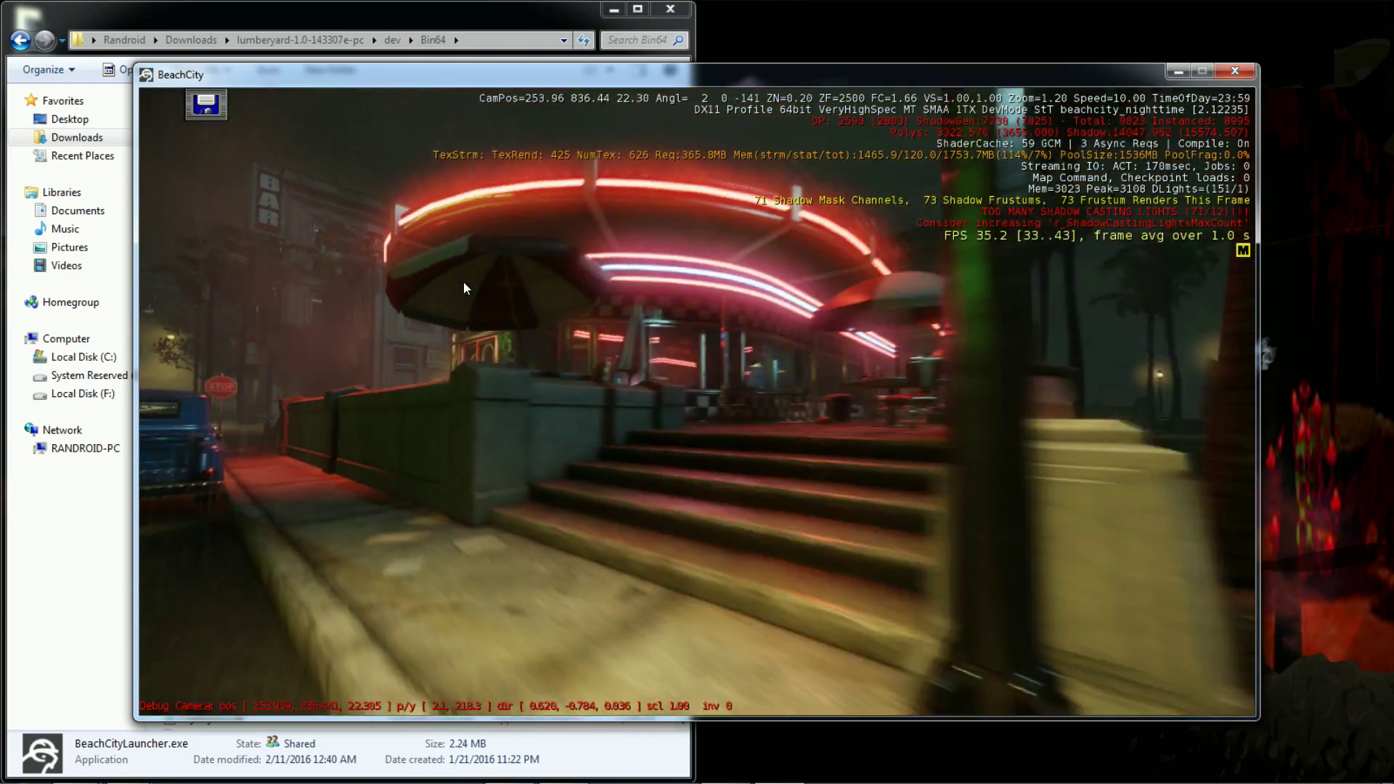
pyautogui.press('w')
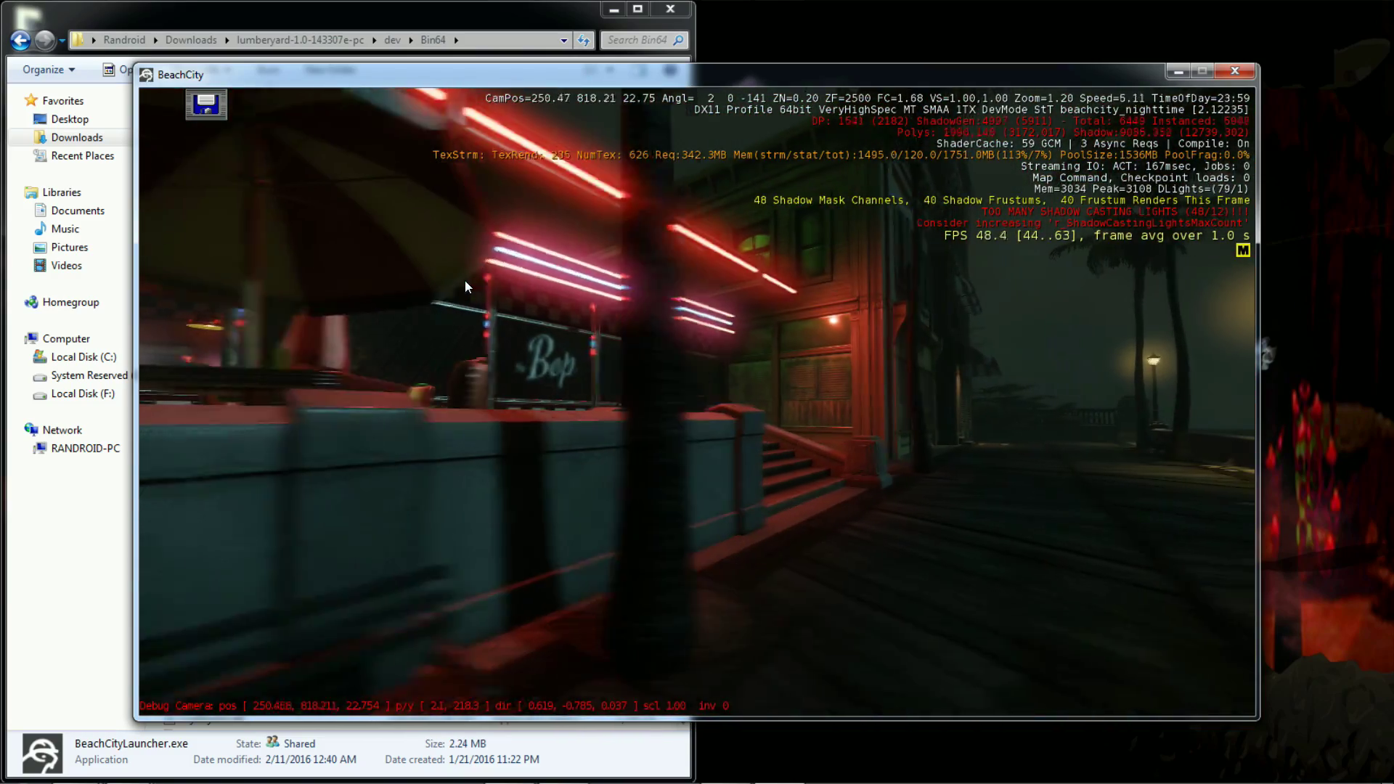
pyautogui.press('w')
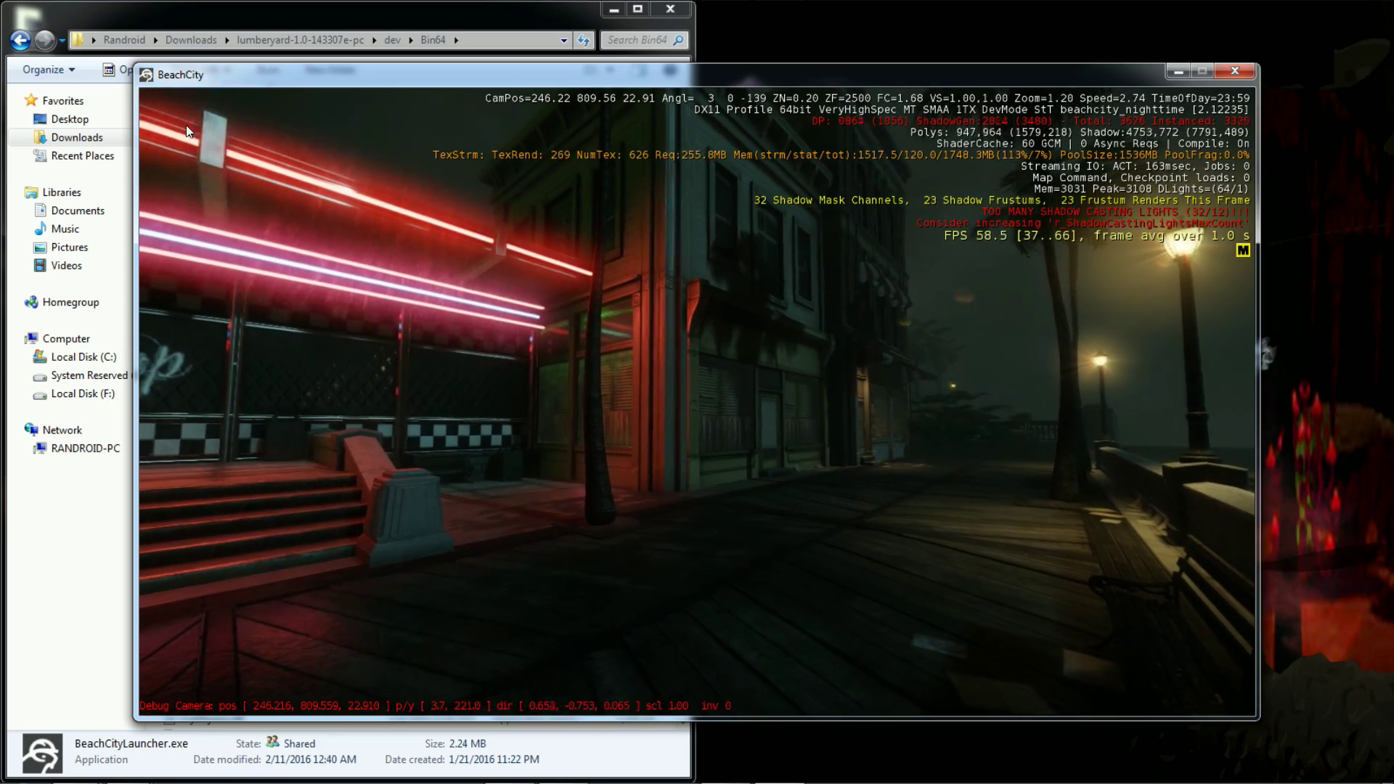
# Step: Continue past the town buildings and shopfront into the misty square
pyautogui.press('w')
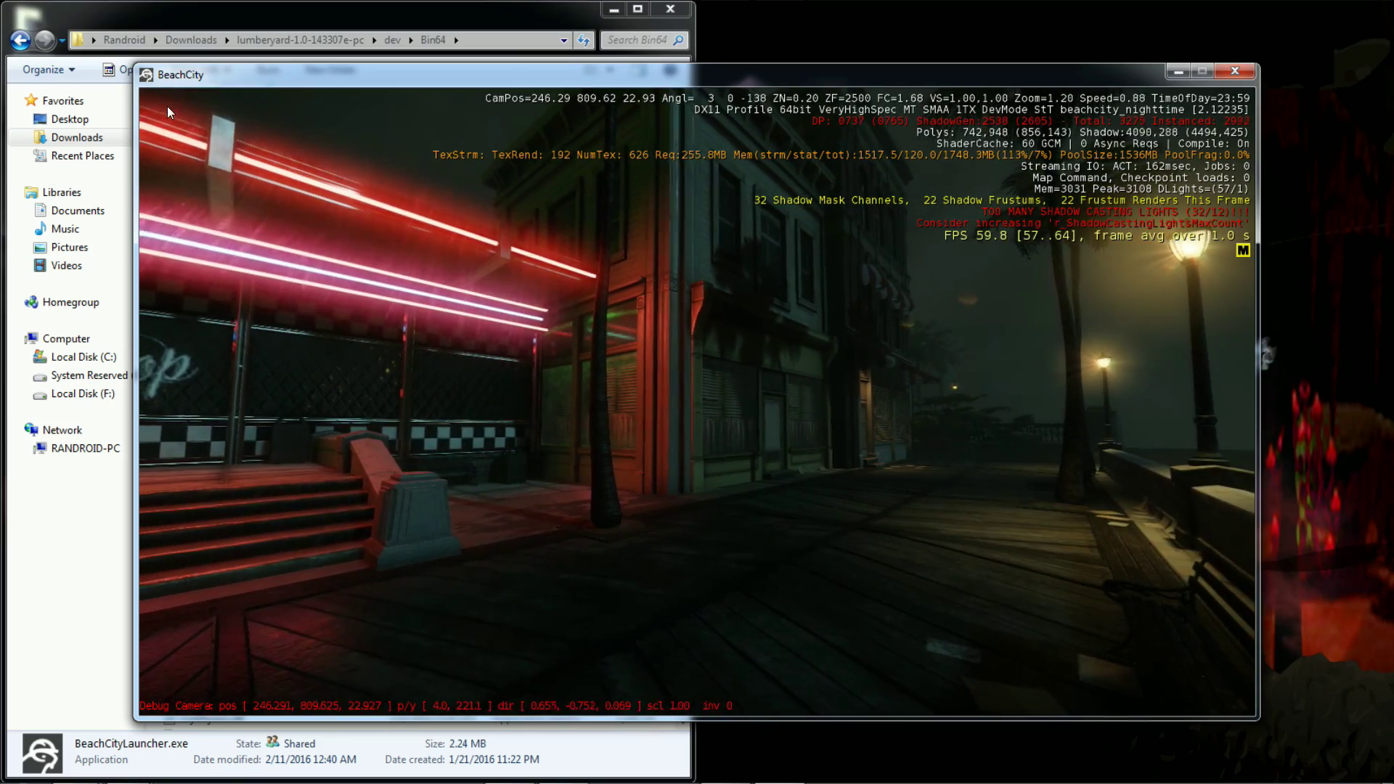
pyautogui.press('w')
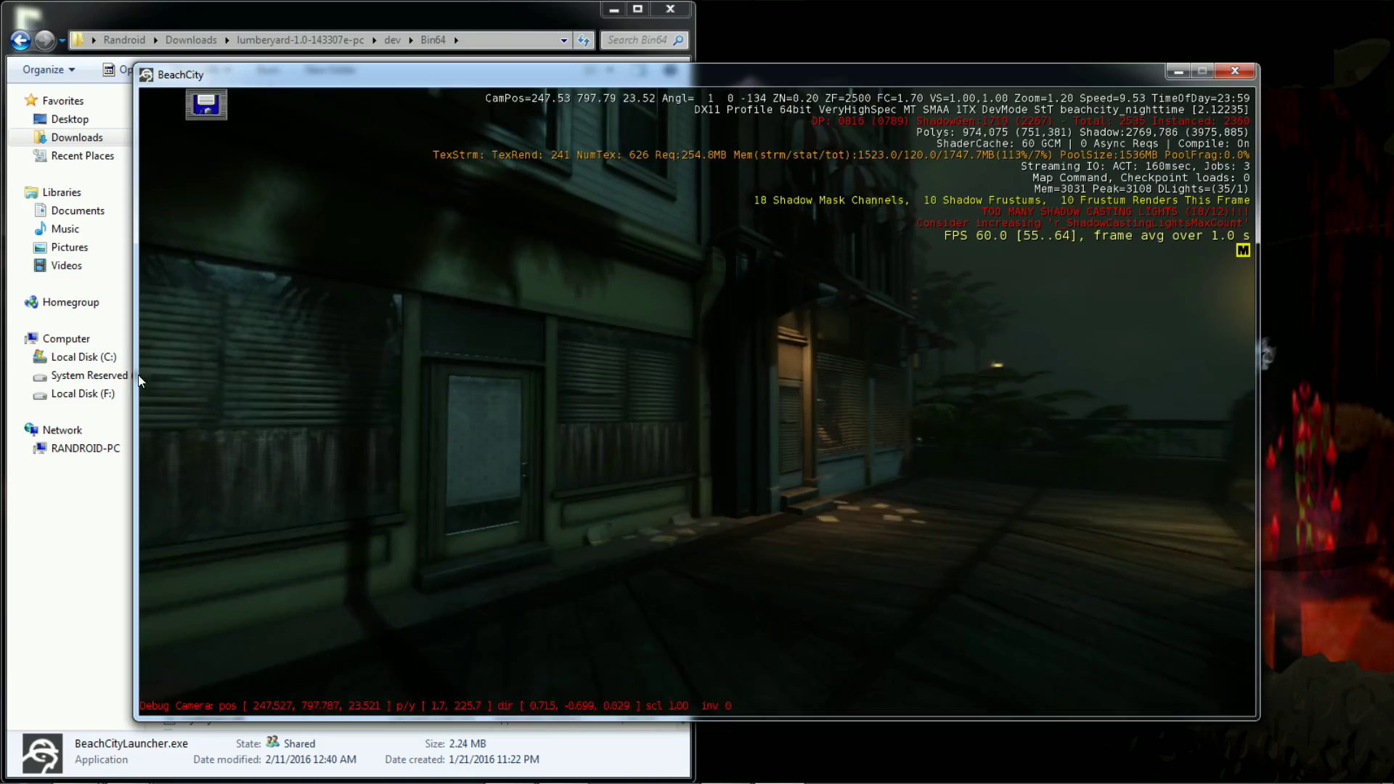
pyautogui.press('w')
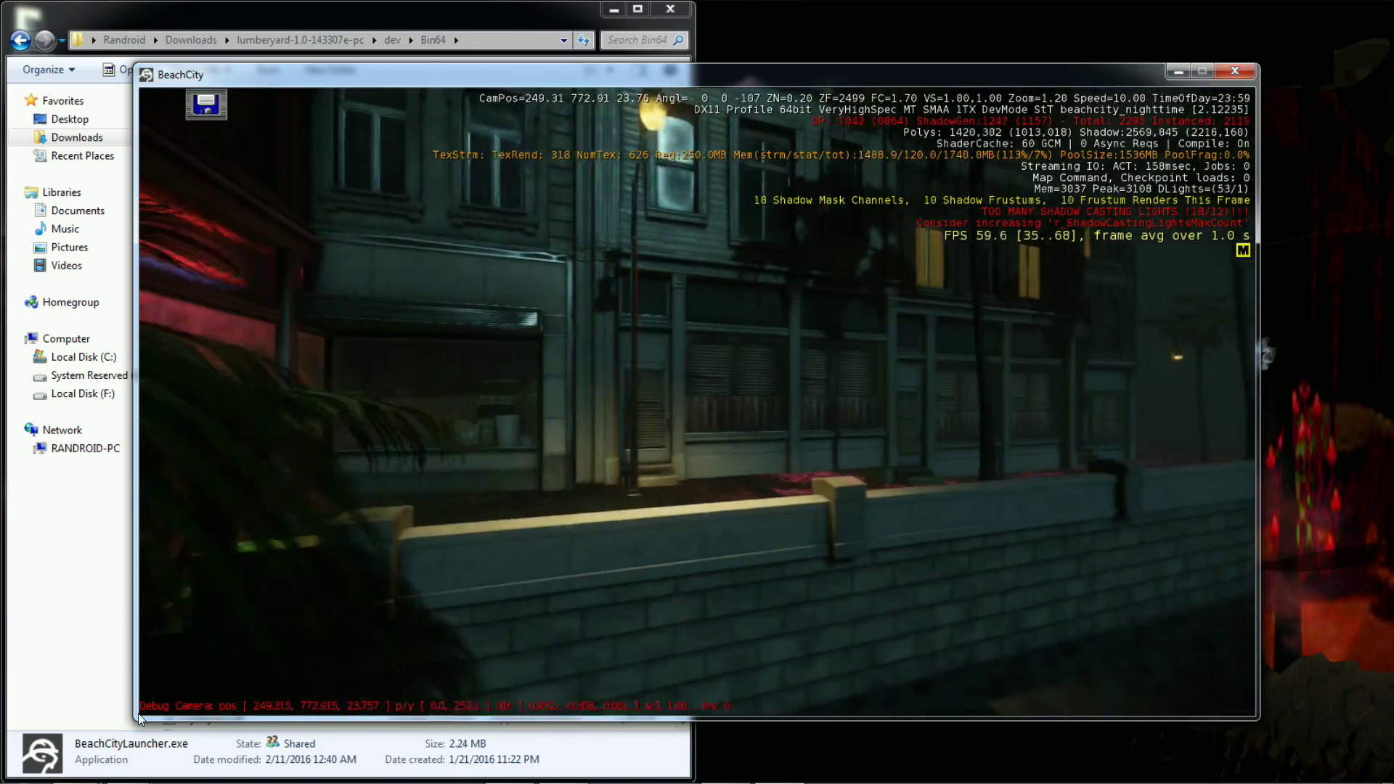
pyautogui.press('w')
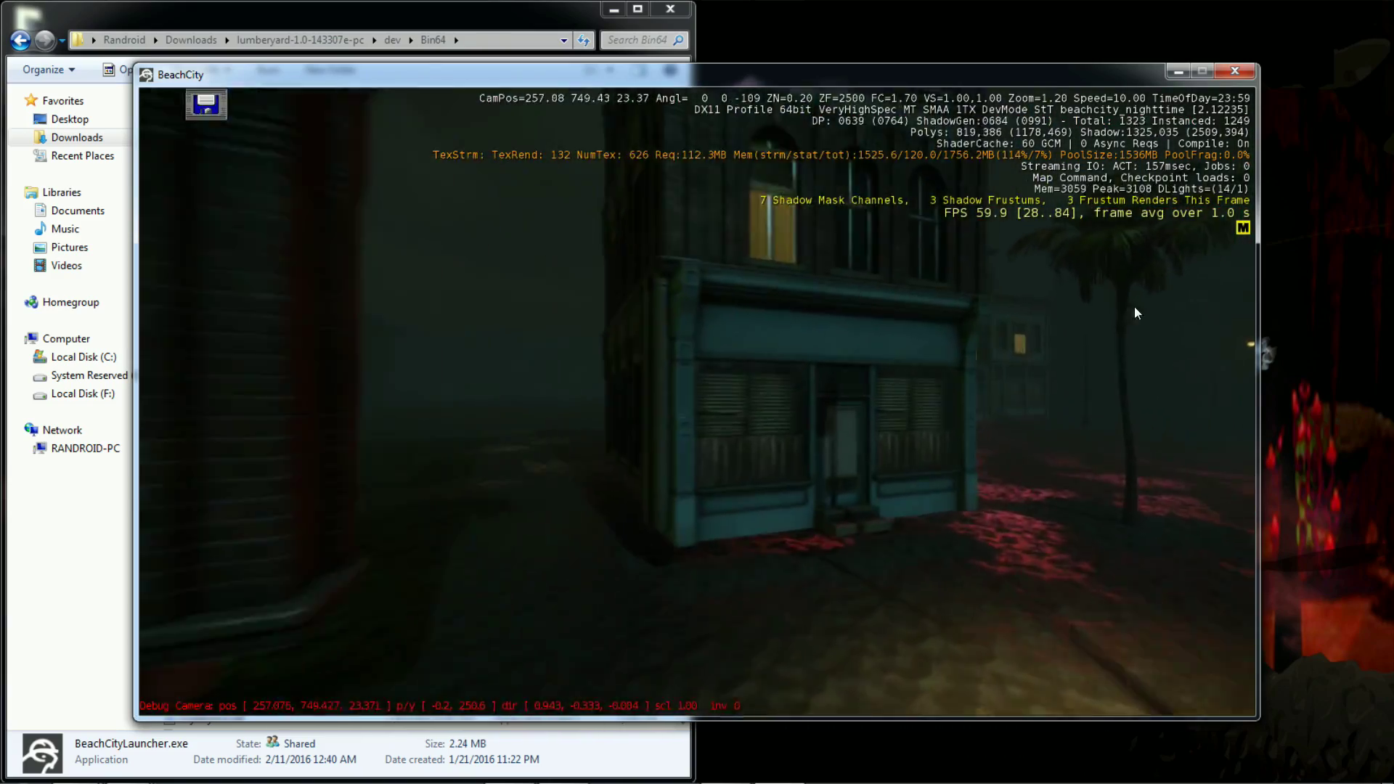
pyautogui.press('w')
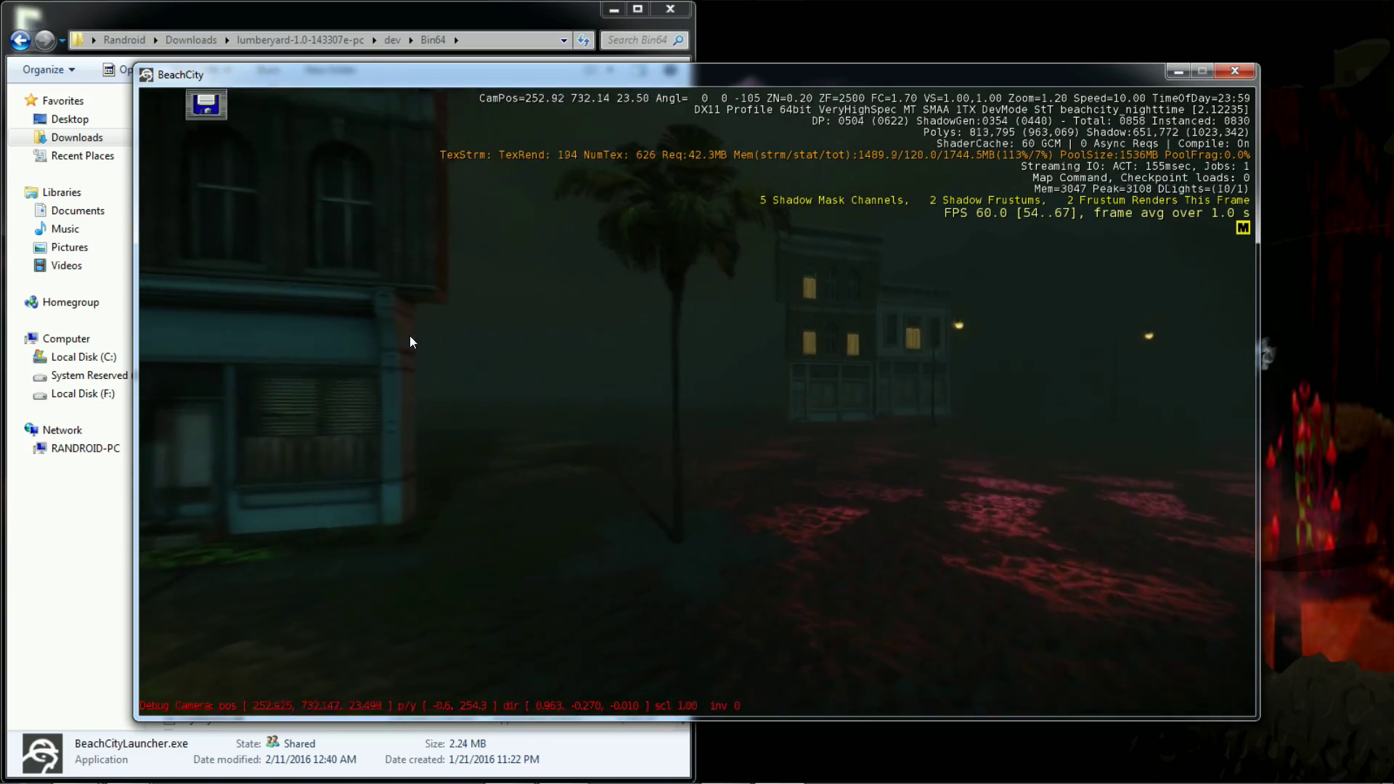
pyautogui.press('w')
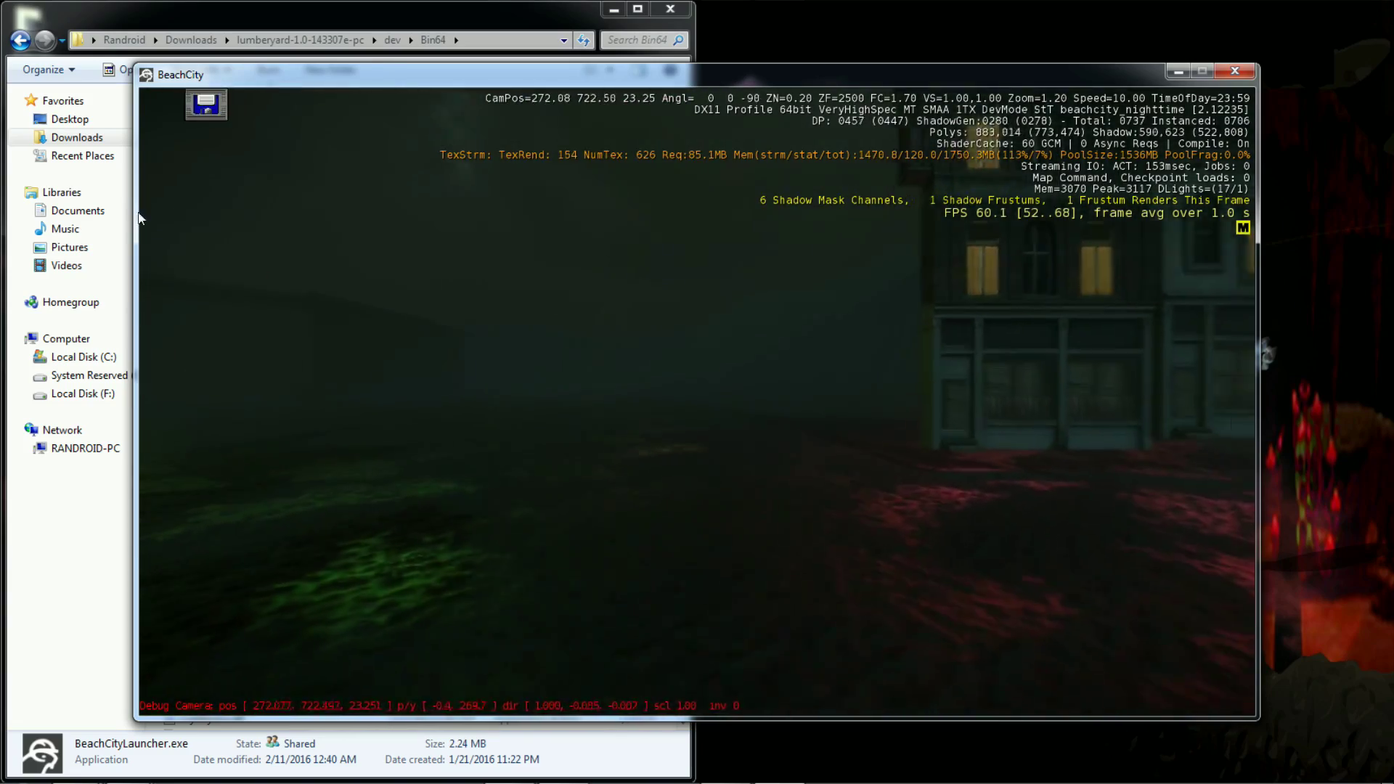
# Step: Fly down the street and turn to face the Bop Diner sign over its rooftop
pyautogui.press('s')
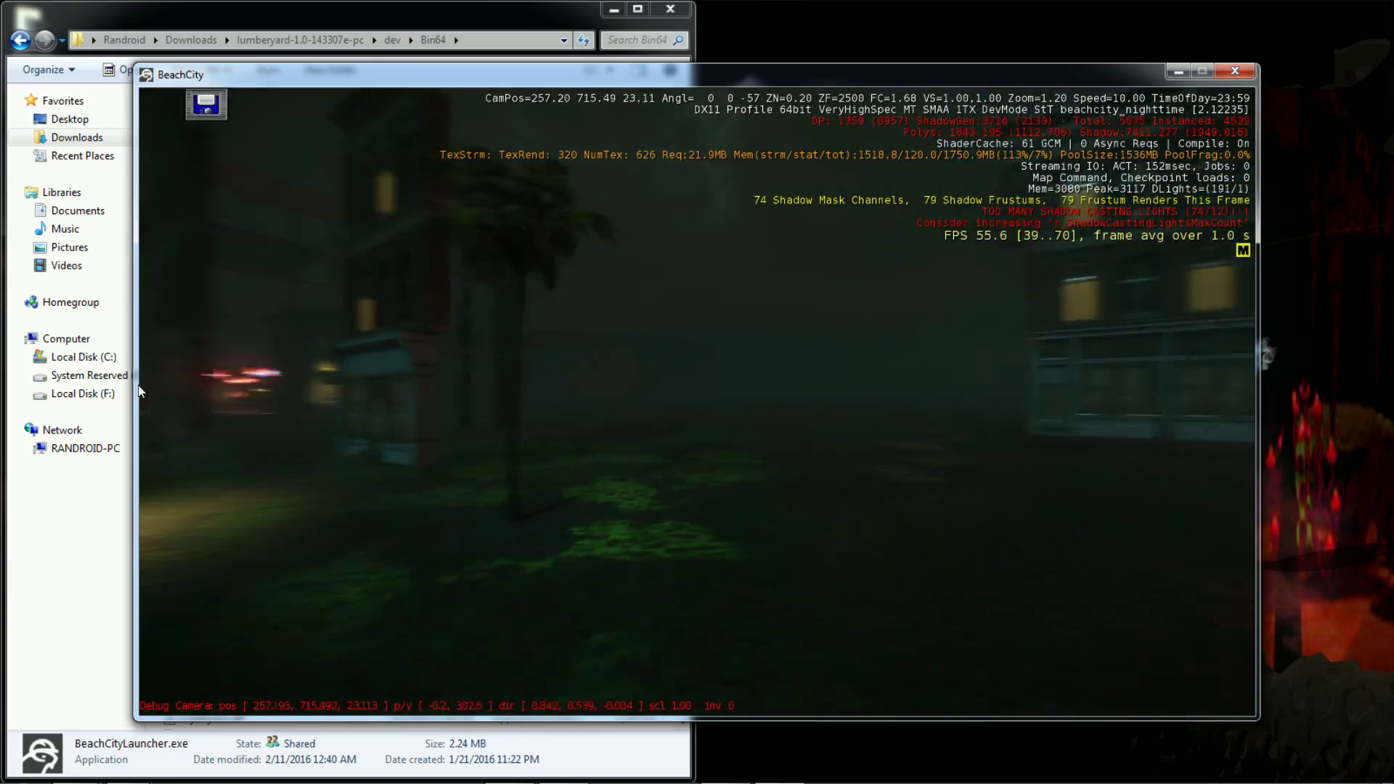
pyautogui.press('w')
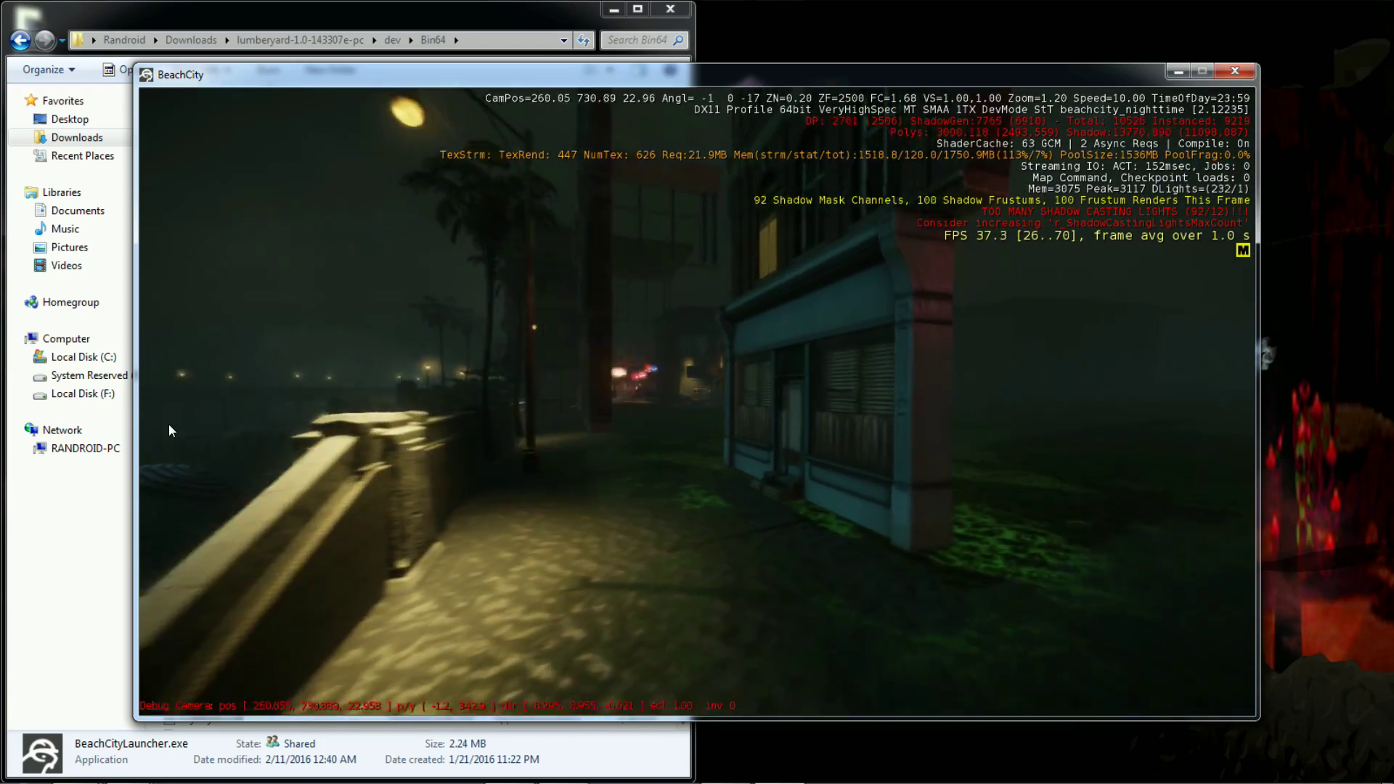
pyautogui.press('w')
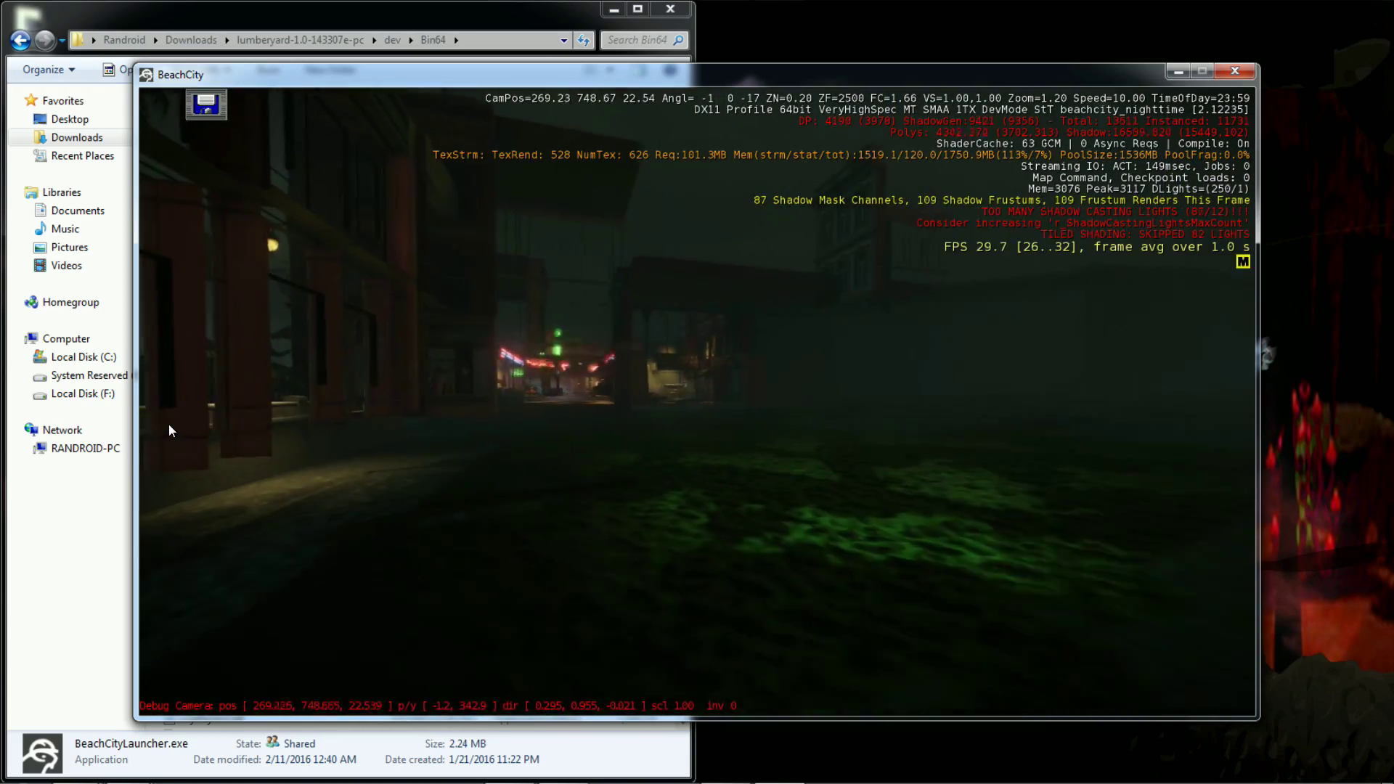
pyautogui.press('w')
pyautogui.press('w')
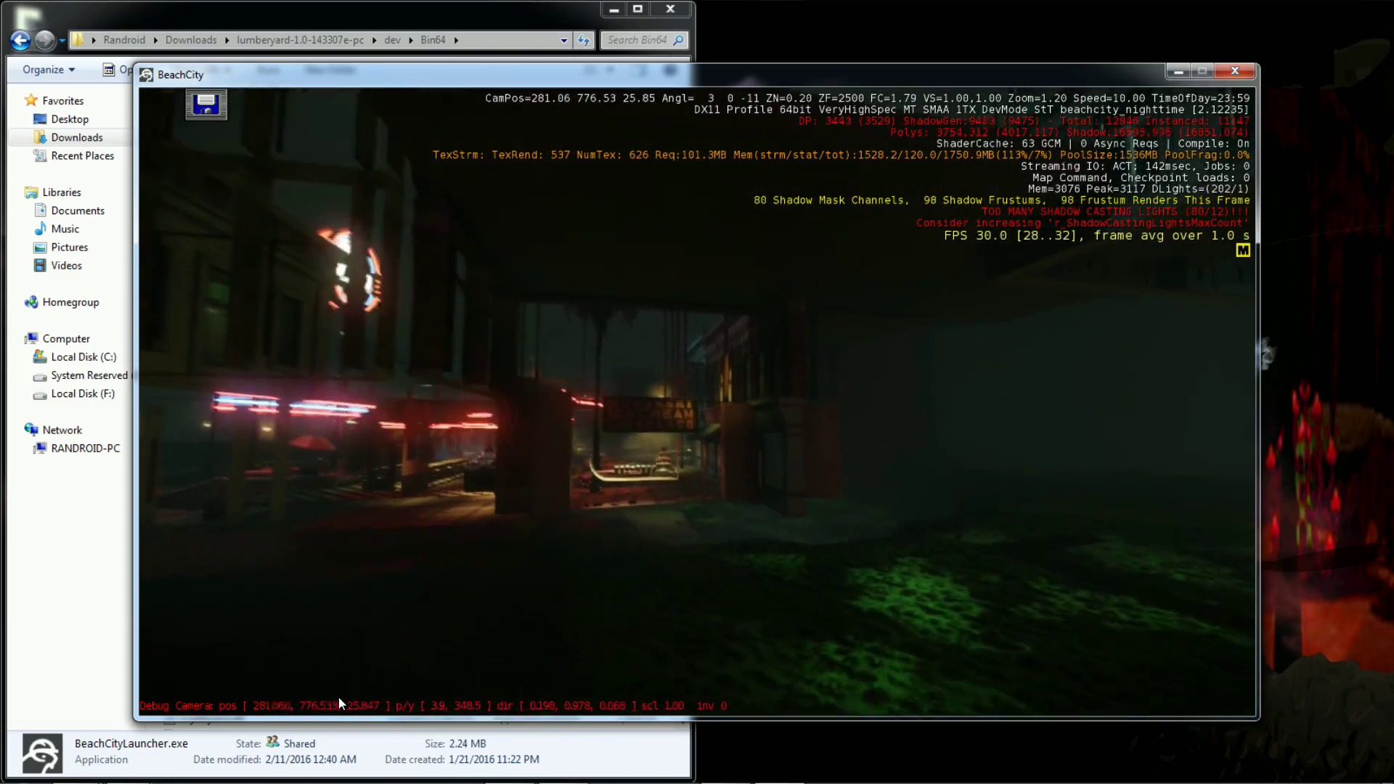
pyautogui.press('w')
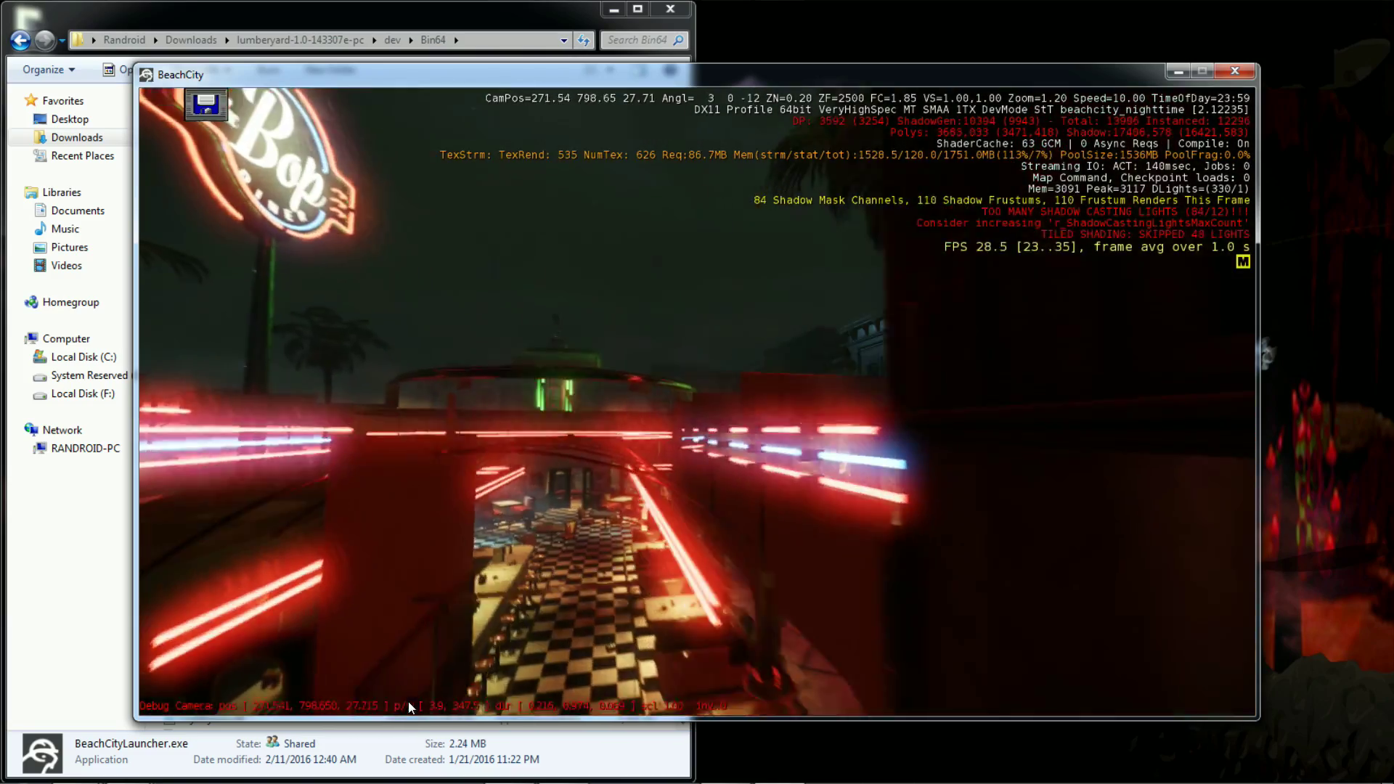
pyautogui.press('w')
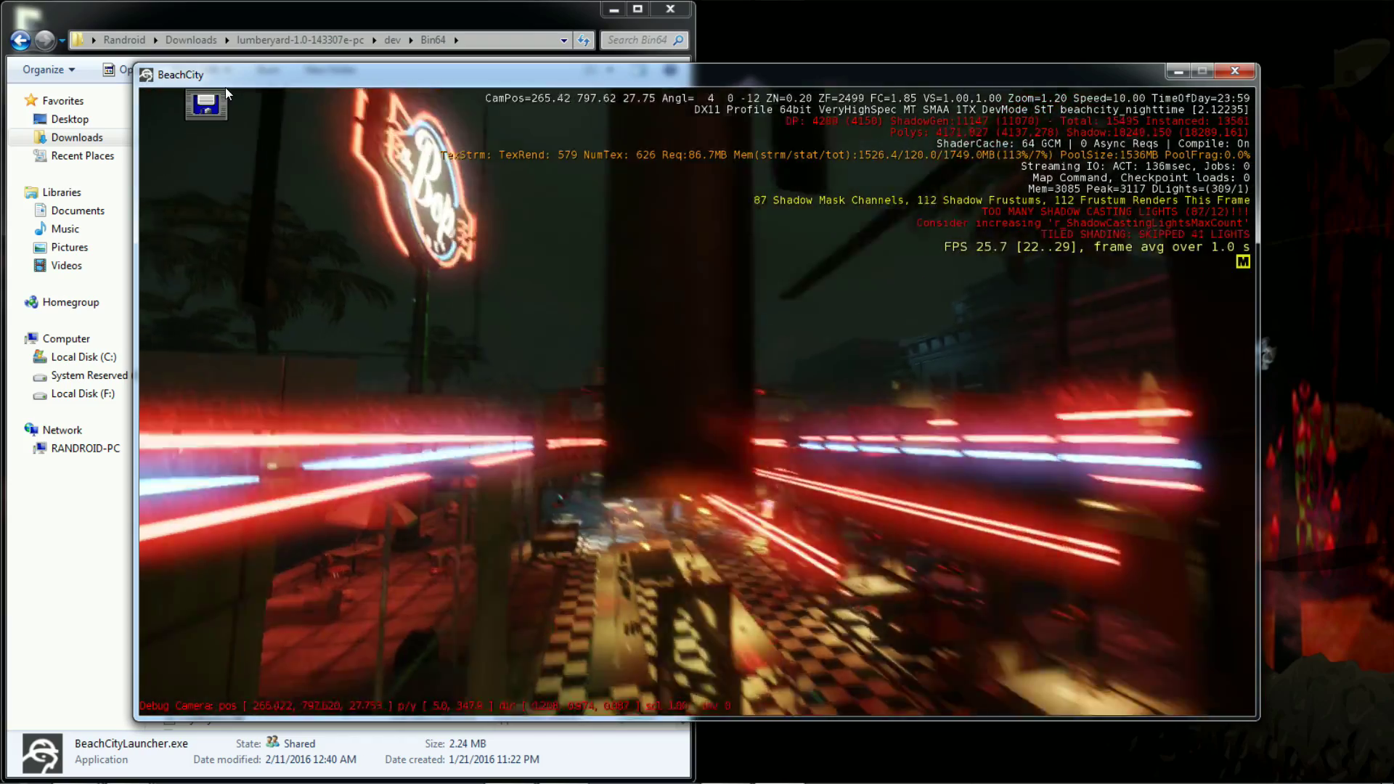
pyautogui.press('d')
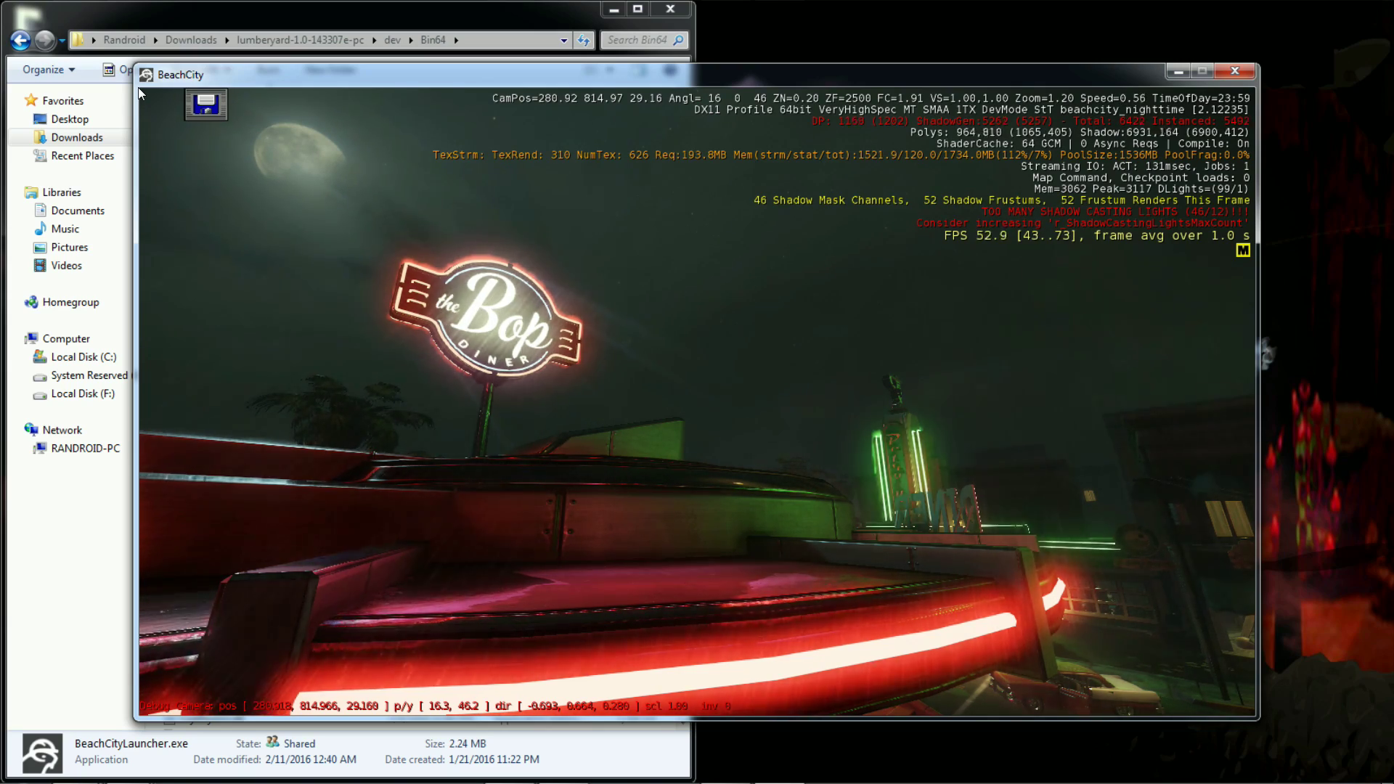
pyautogui.moveTo(140, 92); pyautogui.dragTo(1225, 87)
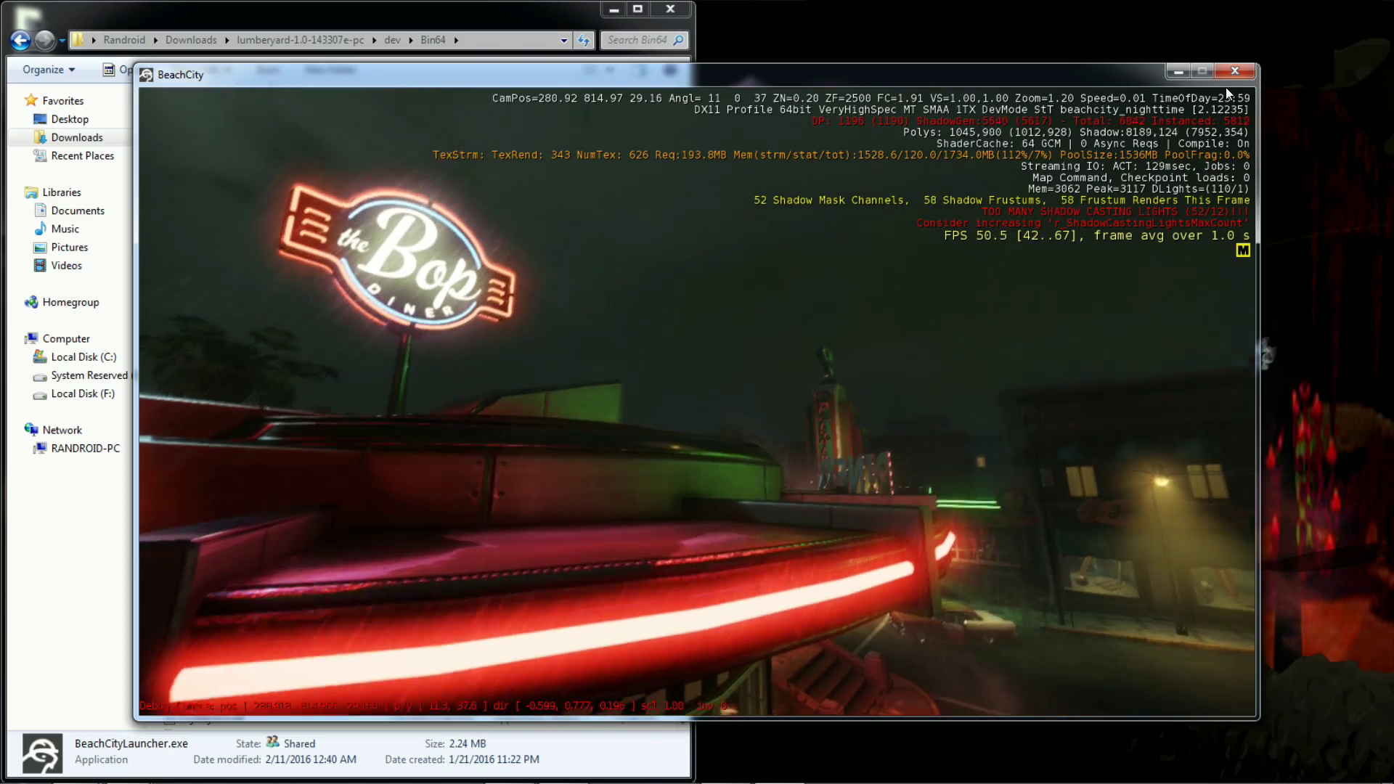
pyautogui.press('w')
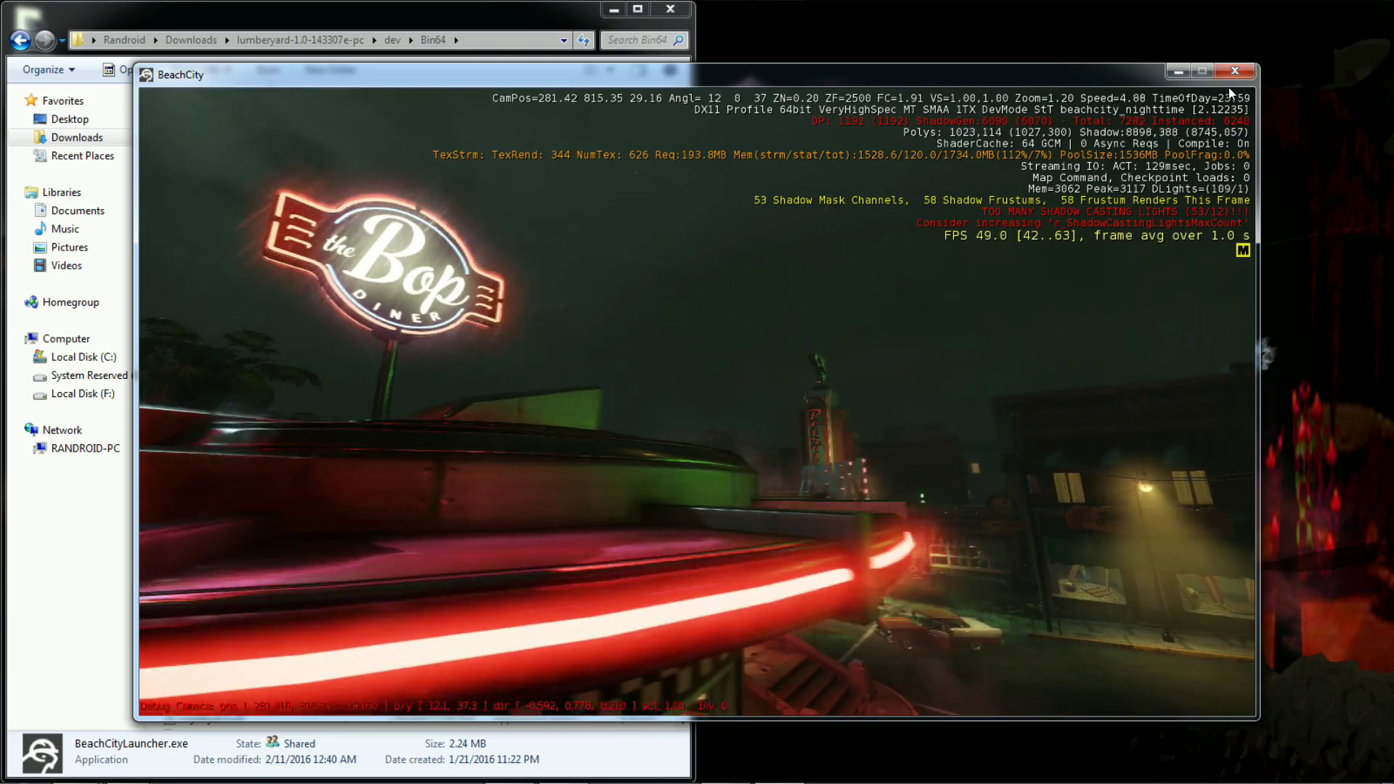